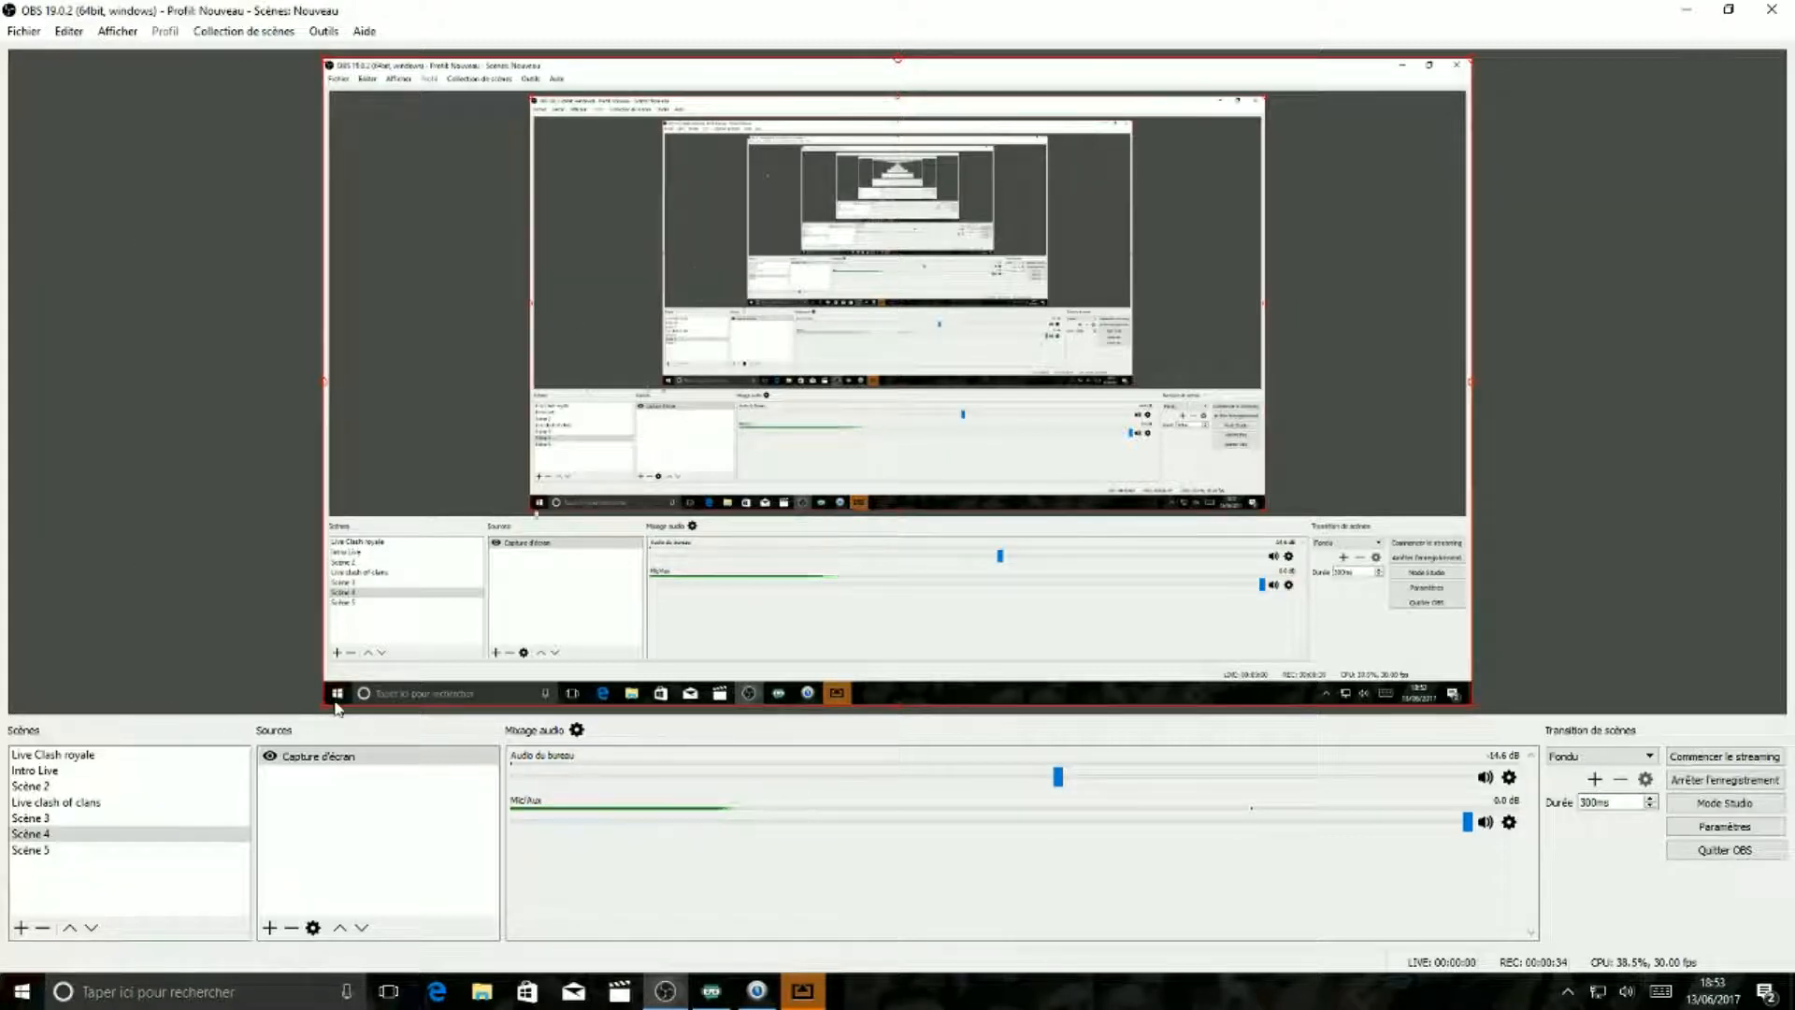
Open the general program settings and view the available interface languages.
{"action": "left_click", "coordinate": [29, 39]}
{"action": "left_click", "coordinate": [74, 114]}
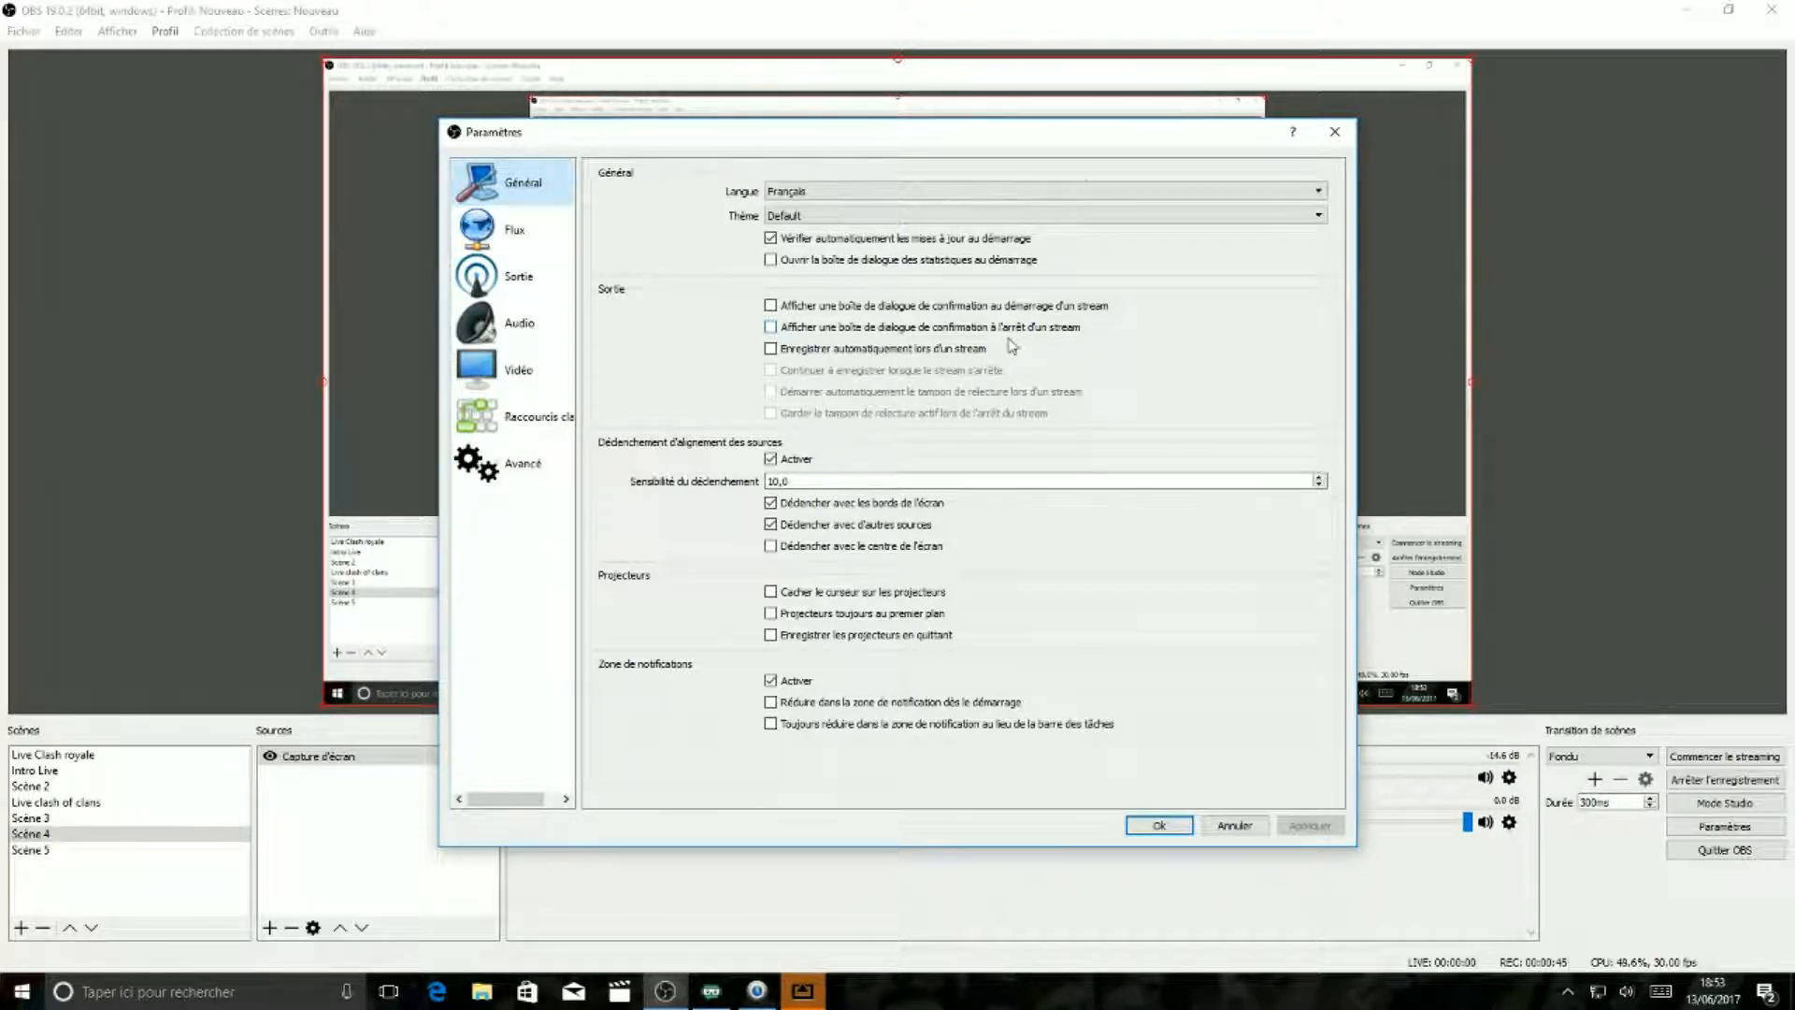
{"action": "left_click", "coordinate": [1087, 191]}
{"action": "left_click", "coordinate": [1089, 194]}
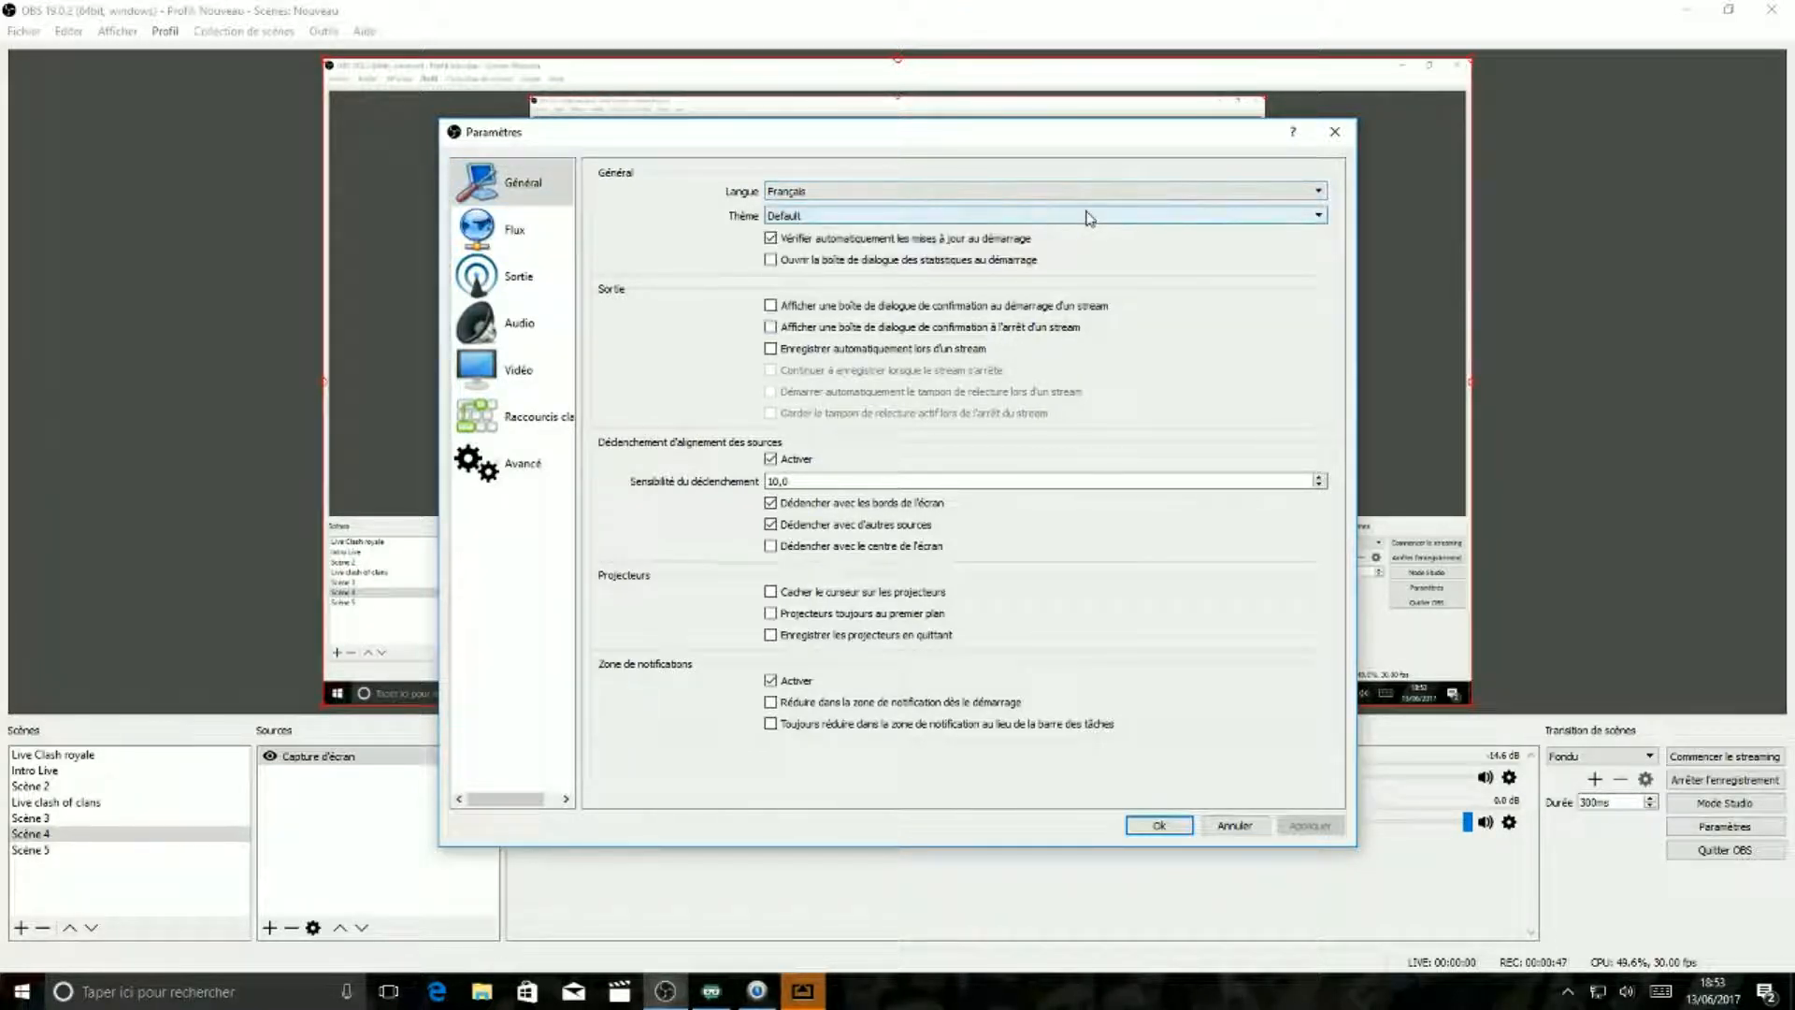
Try the Dark theme for the interface and restore the Default theme.
{"action": "left_click", "coordinate": [1089, 216]}
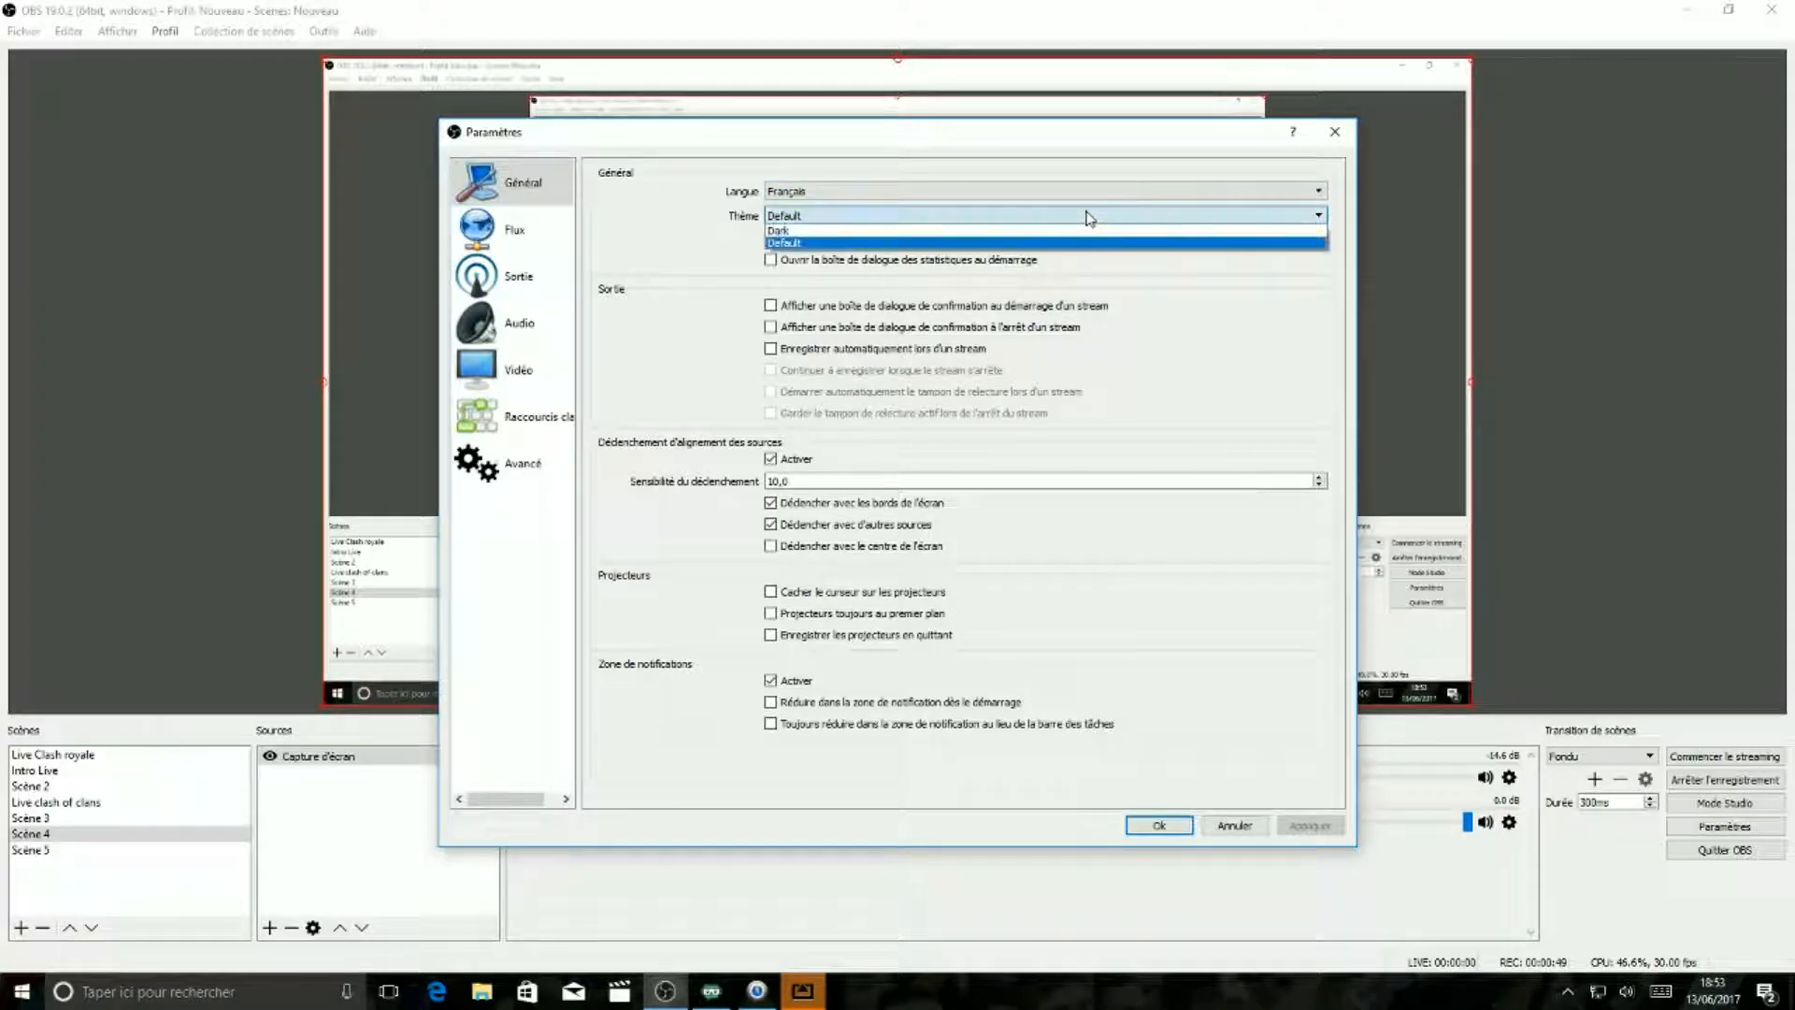
{"action": "left_click", "coordinate": [1084, 236]}
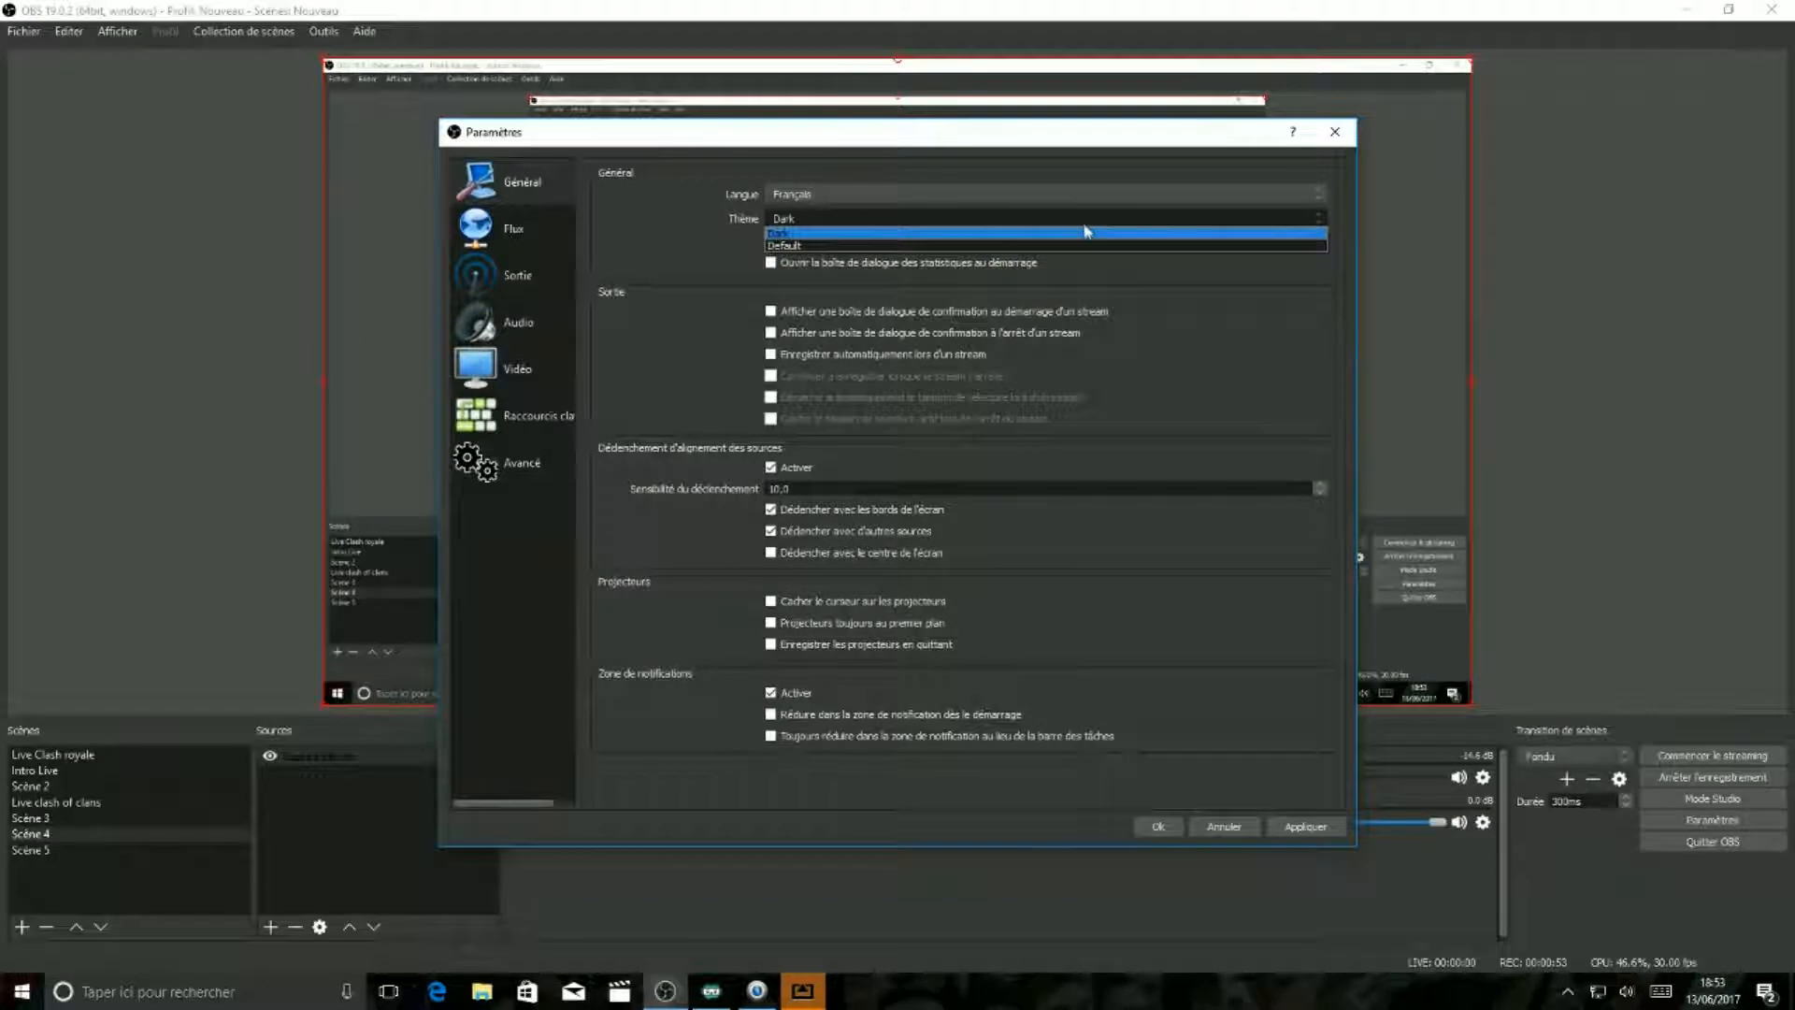
{"action": "left_click", "coordinate": [1088, 233]}
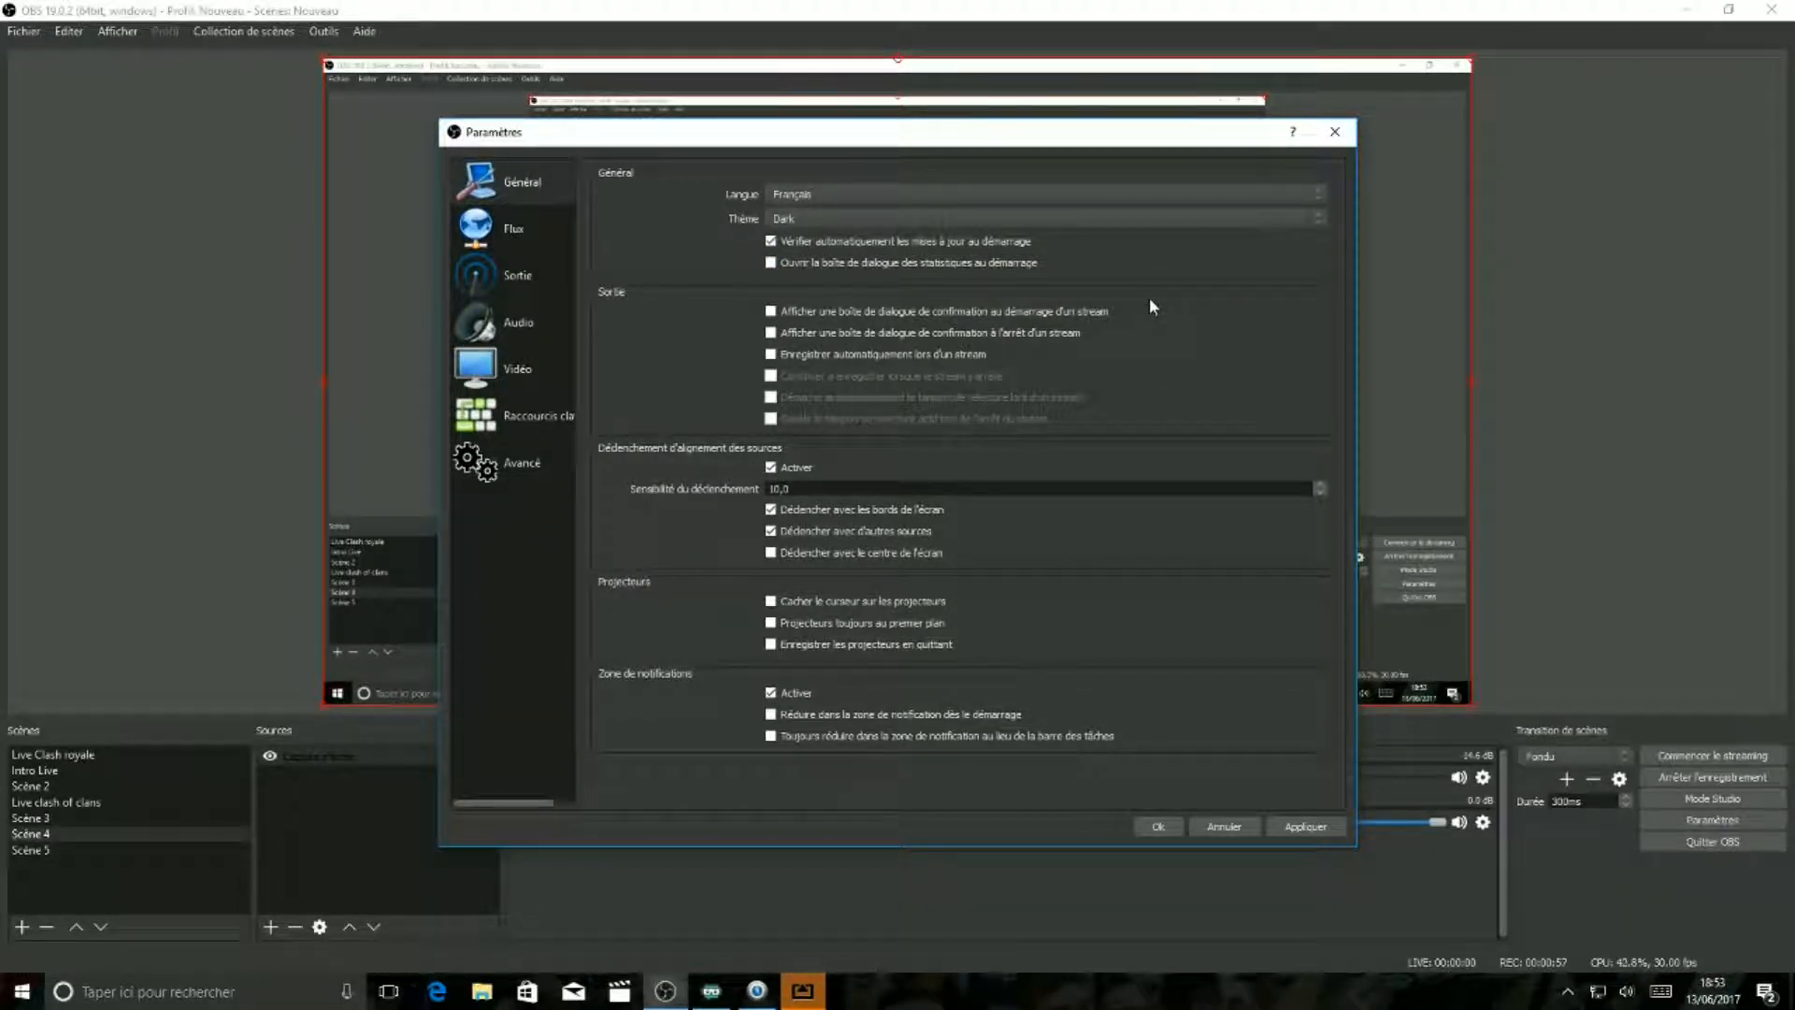
{"action": "left_click", "coordinate": [1077, 219]}
{"action": "left_click", "coordinate": [1074, 245]}
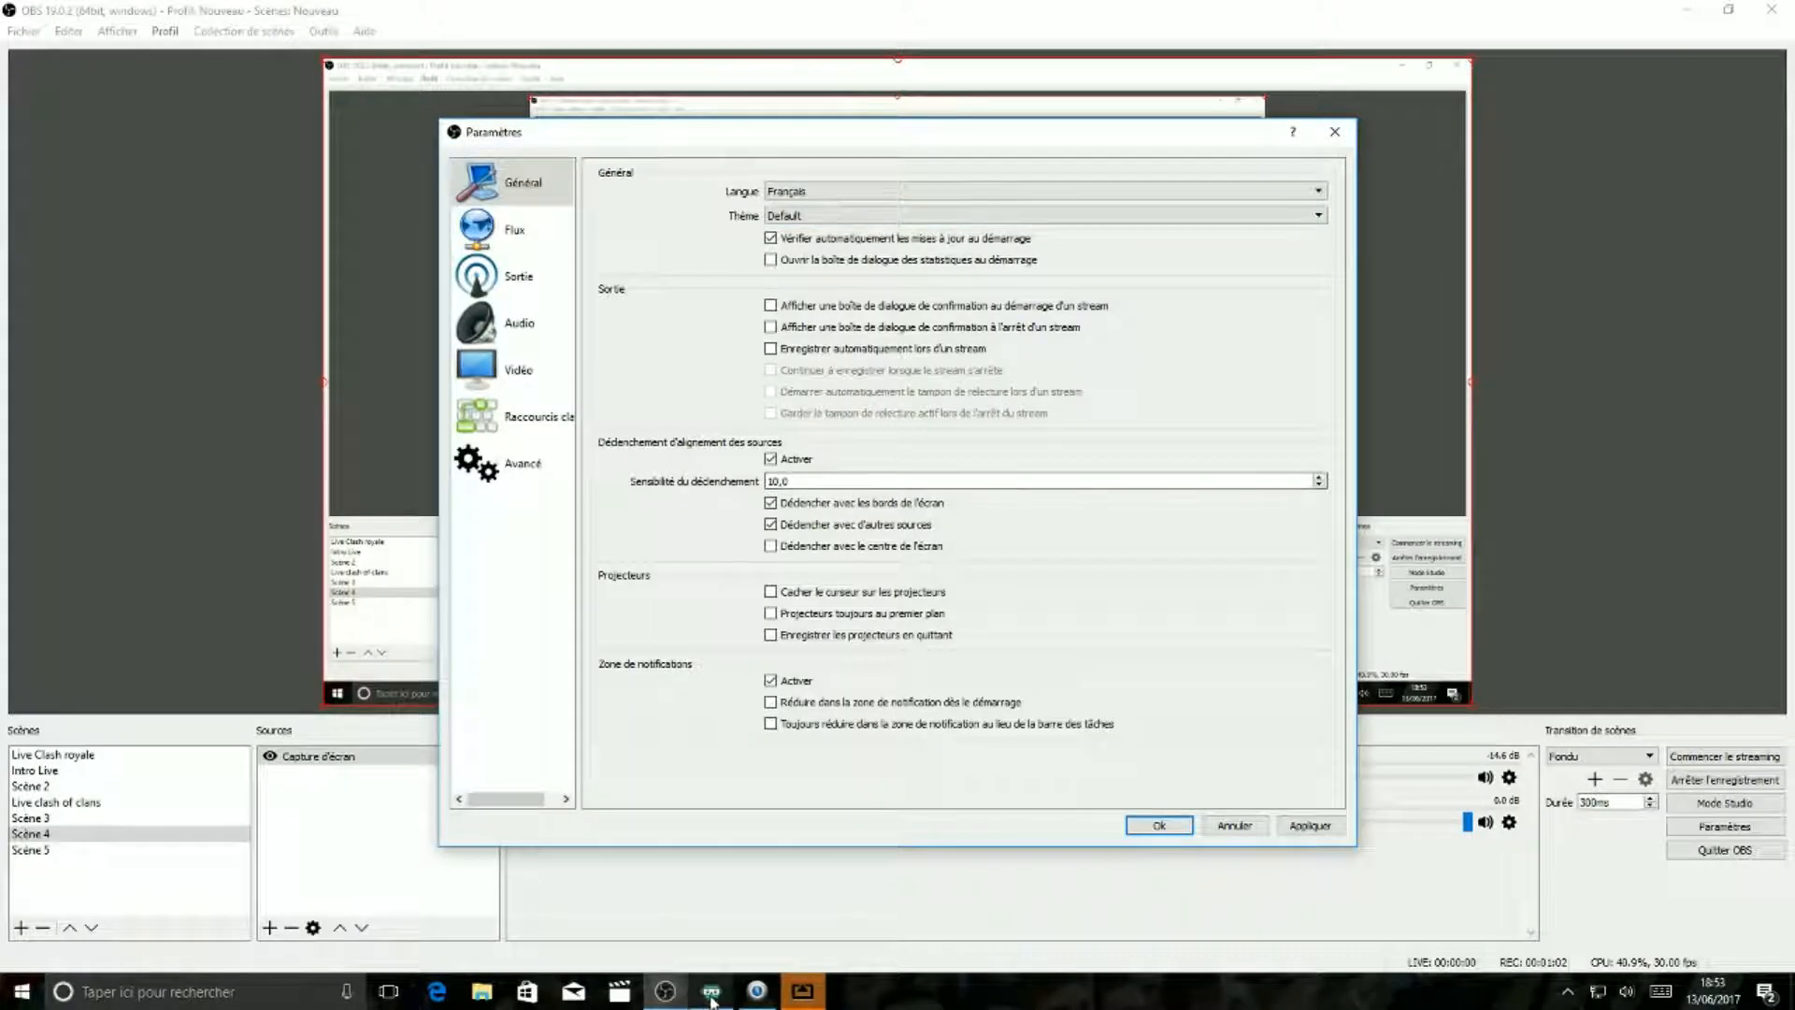
Close the Snaz and Streamlabs stream labels windows that are running alongside.
{"action": "left_click", "coordinate": [756, 991]}
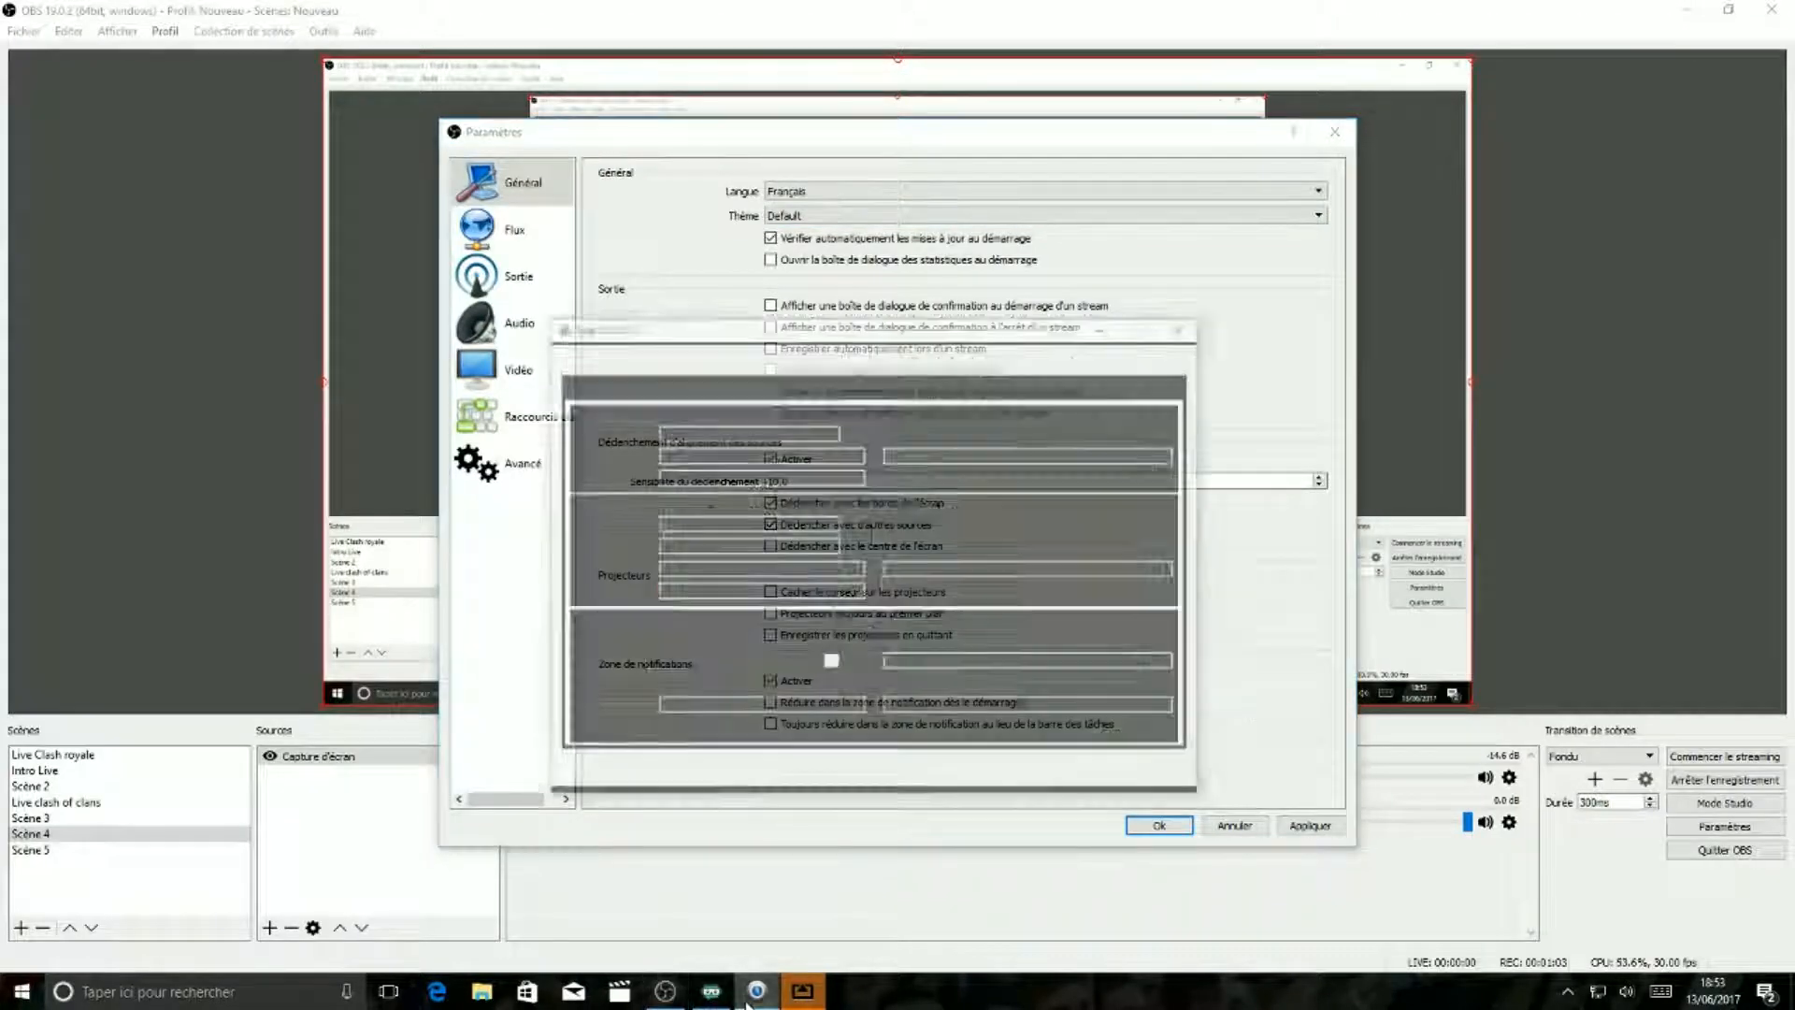
{"action": "left_click", "coordinate": [1211, 248]}
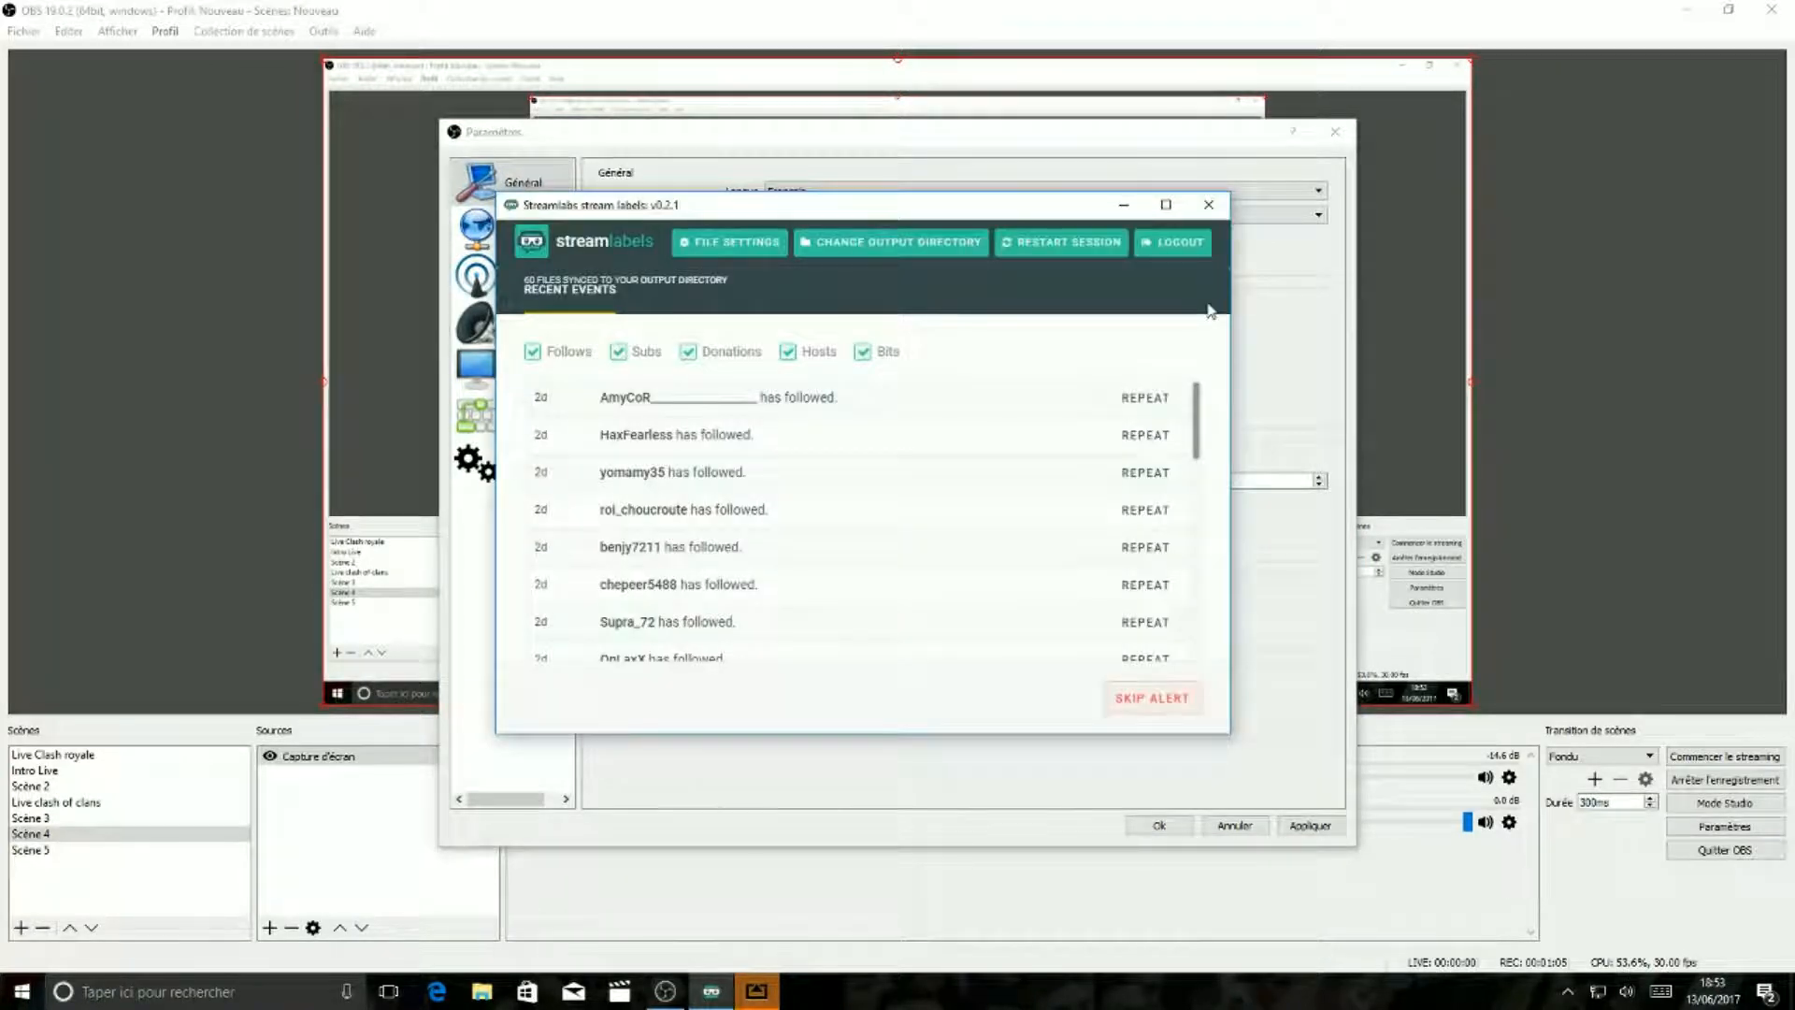
{"action": "left_click", "coordinate": [1209, 205]}
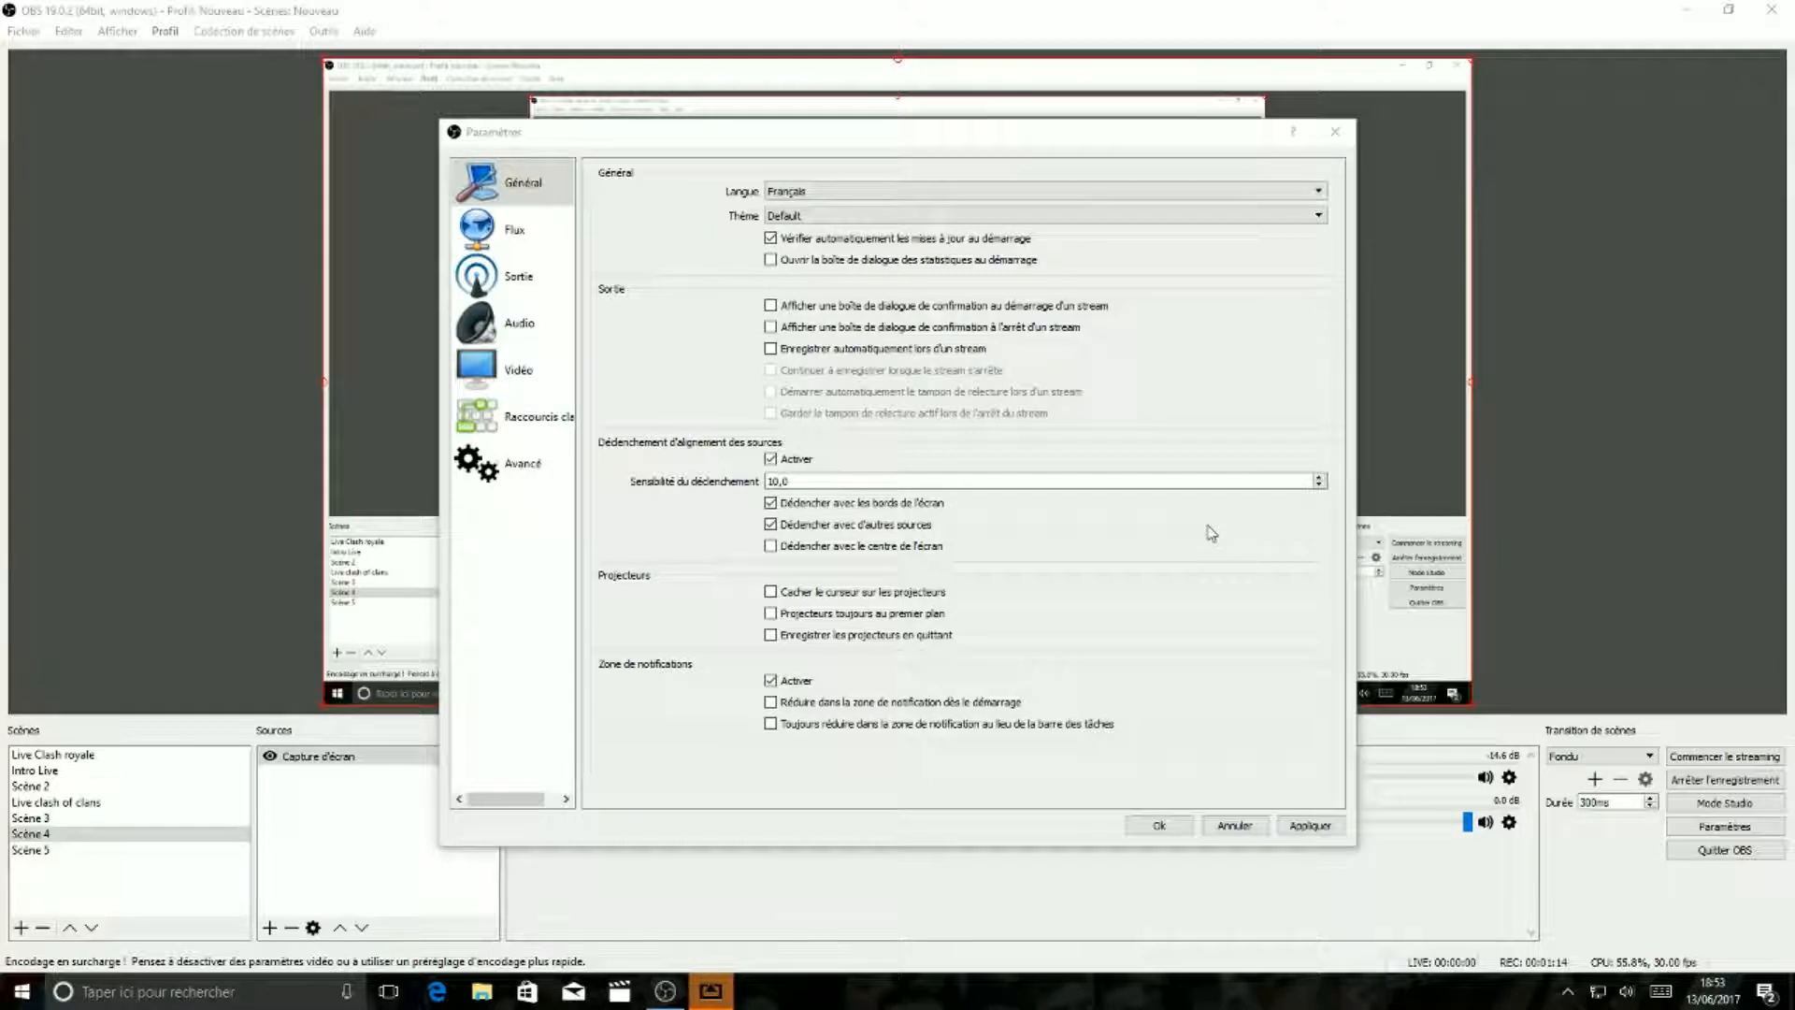
In the stream settings, keep the broadcast type on Services de streaming and choose Twitch as the service.
{"action": "left_click", "coordinate": [521, 245]}
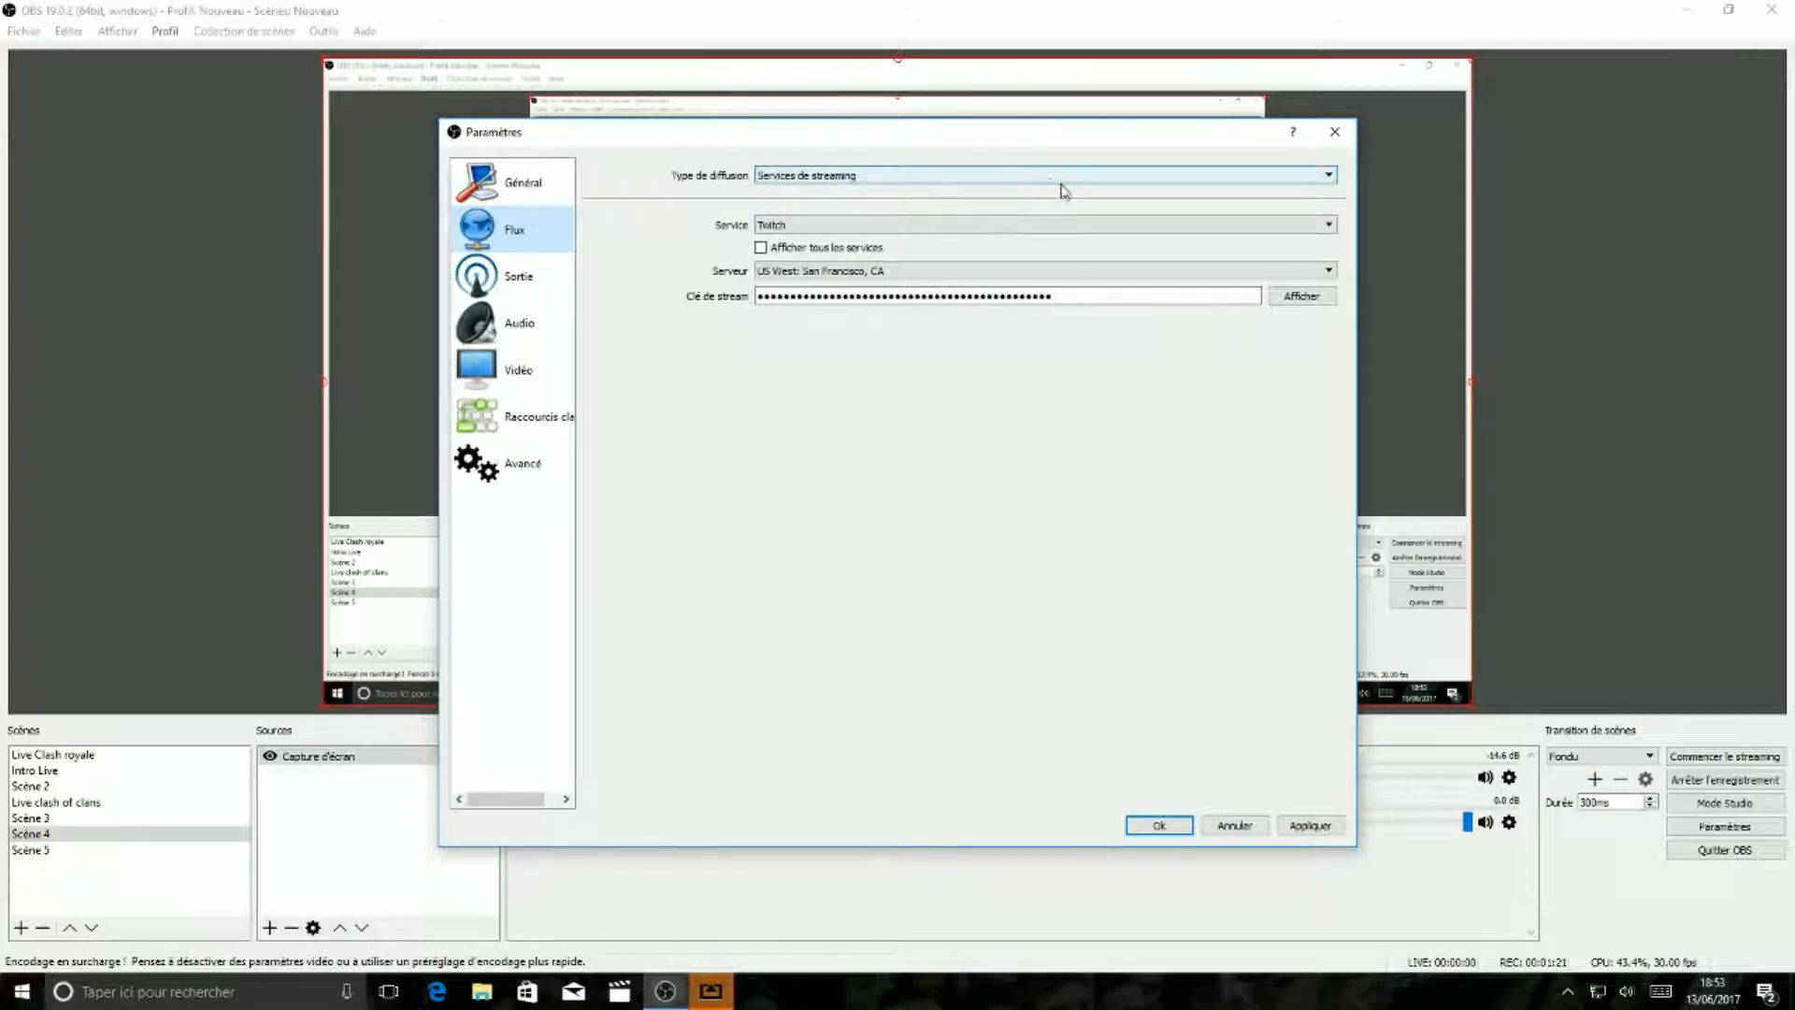
{"action": "left_click", "coordinate": [1122, 175]}
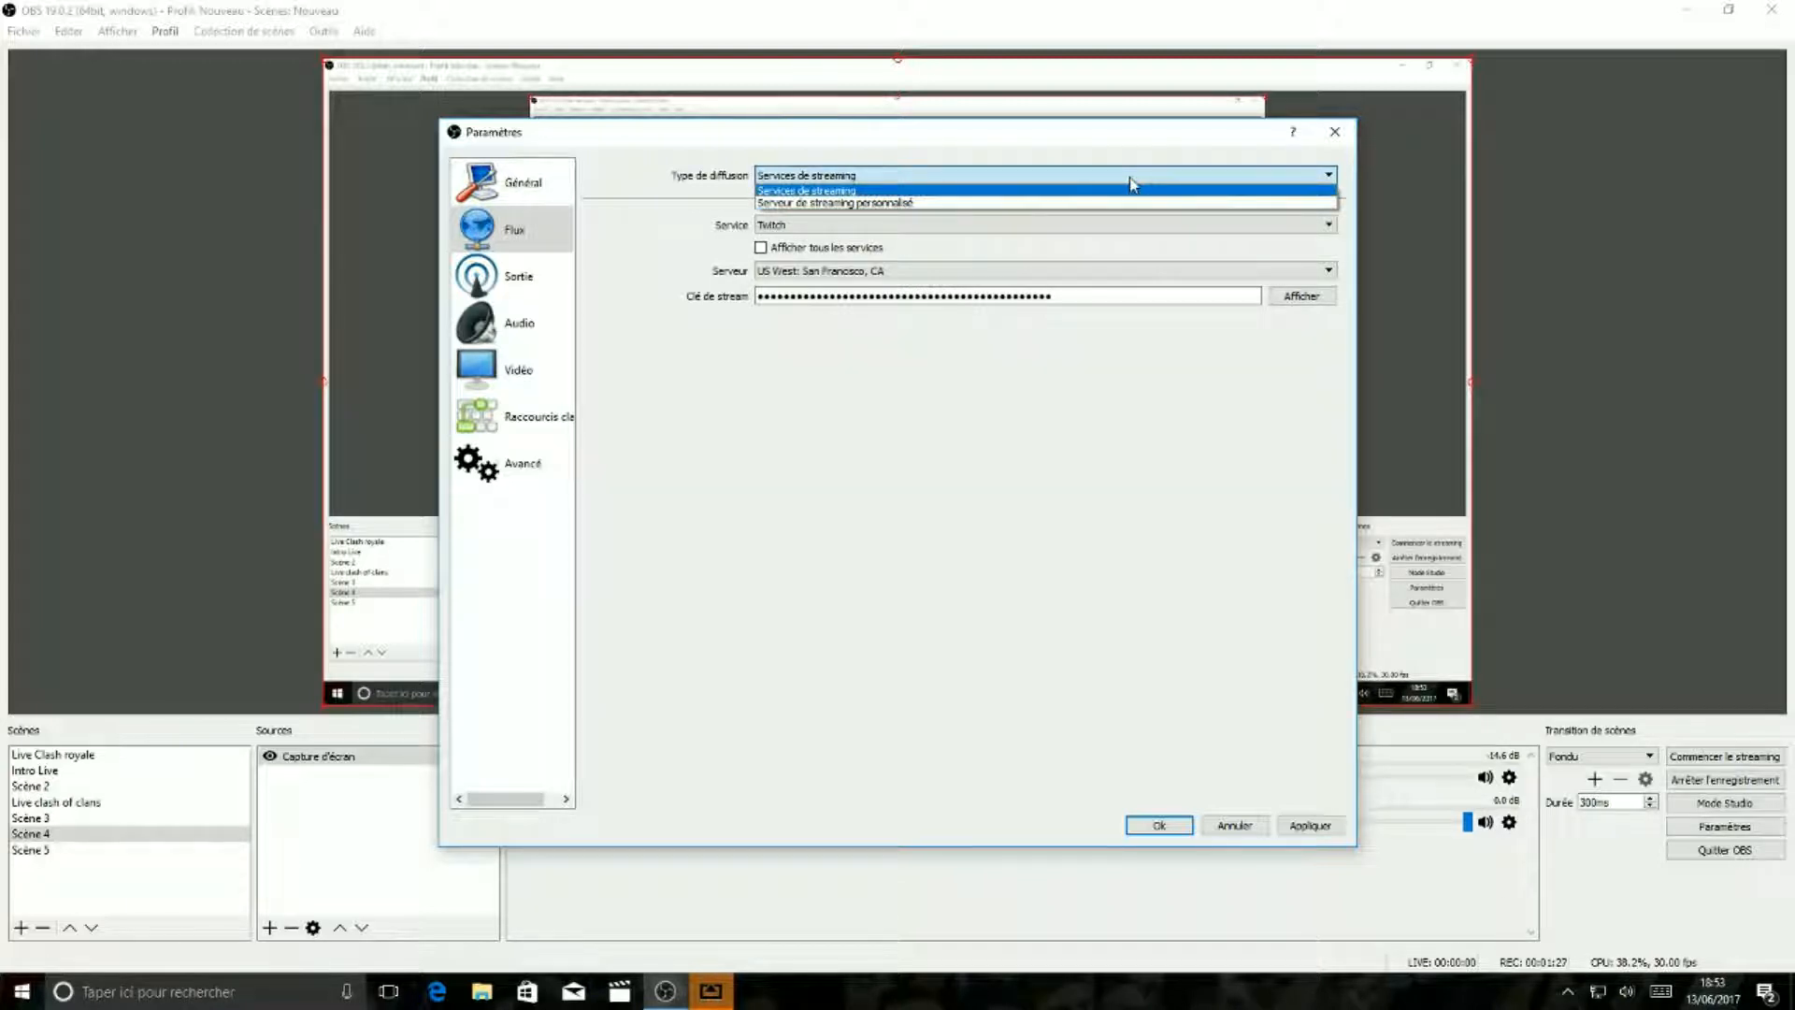
{"action": "left_click", "coordinate": [1131, 179]}
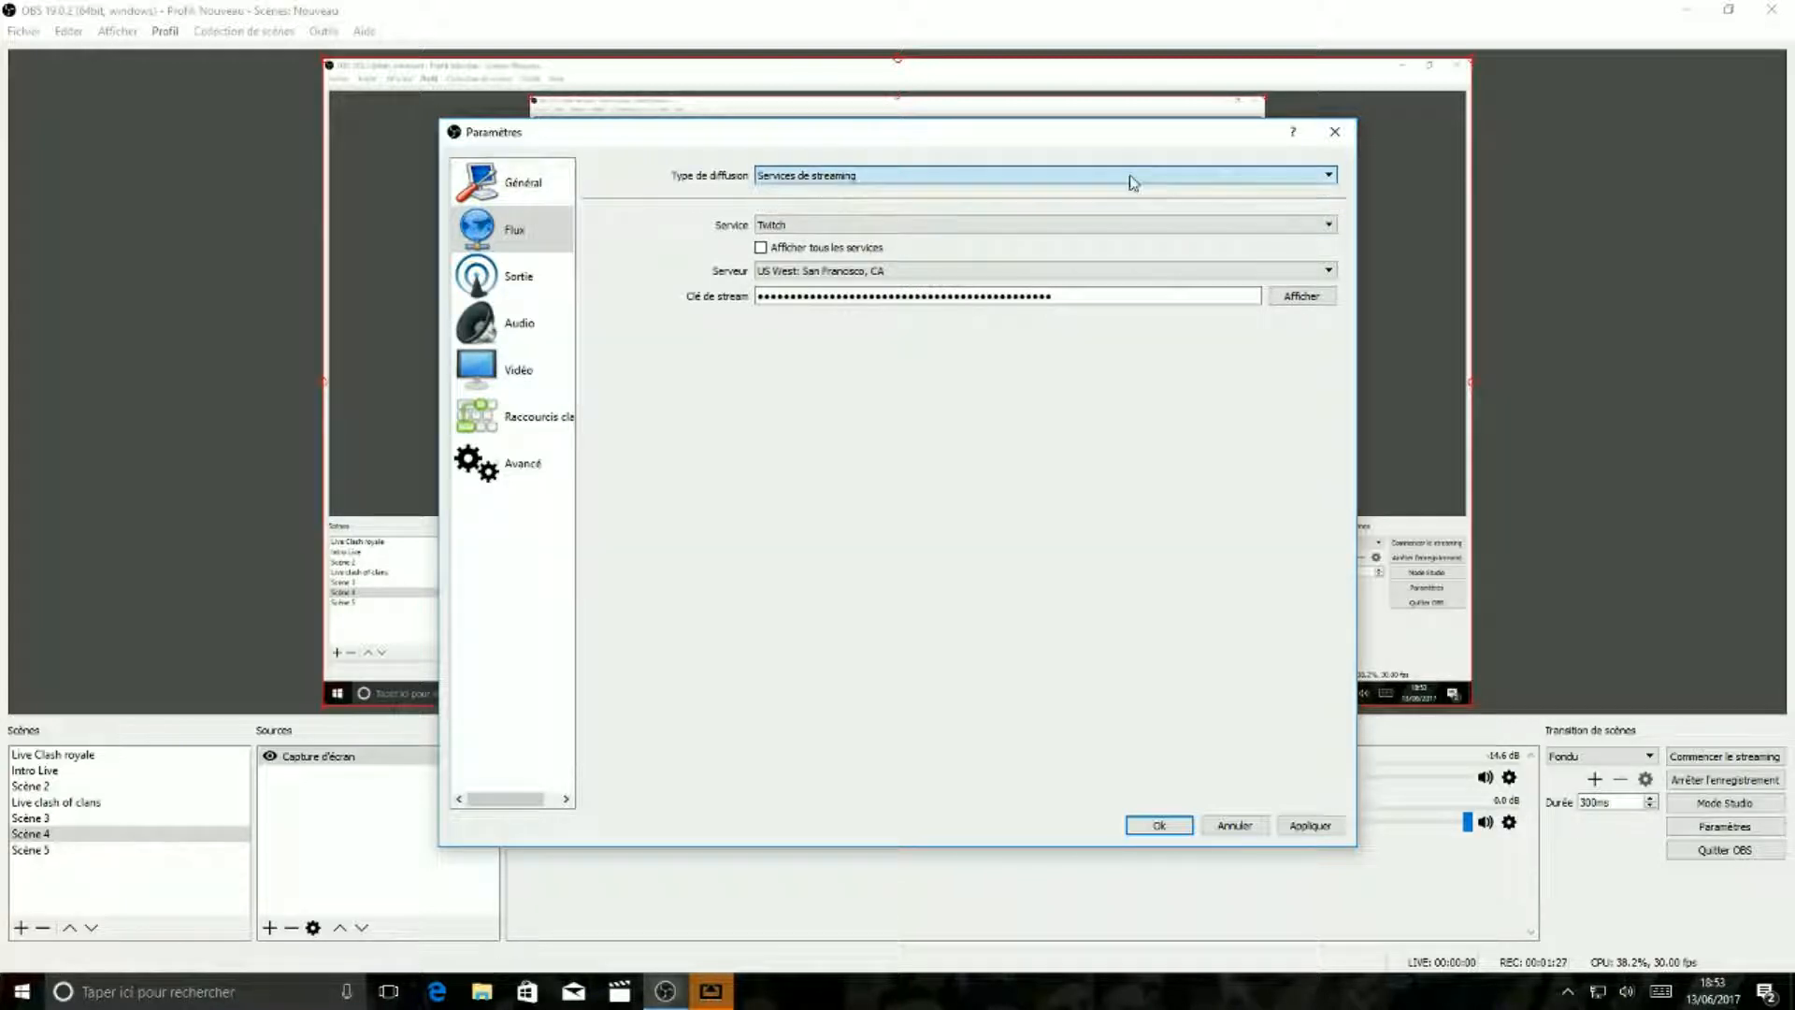
{"action": "left_click", "coordinate": [1146, 225]}
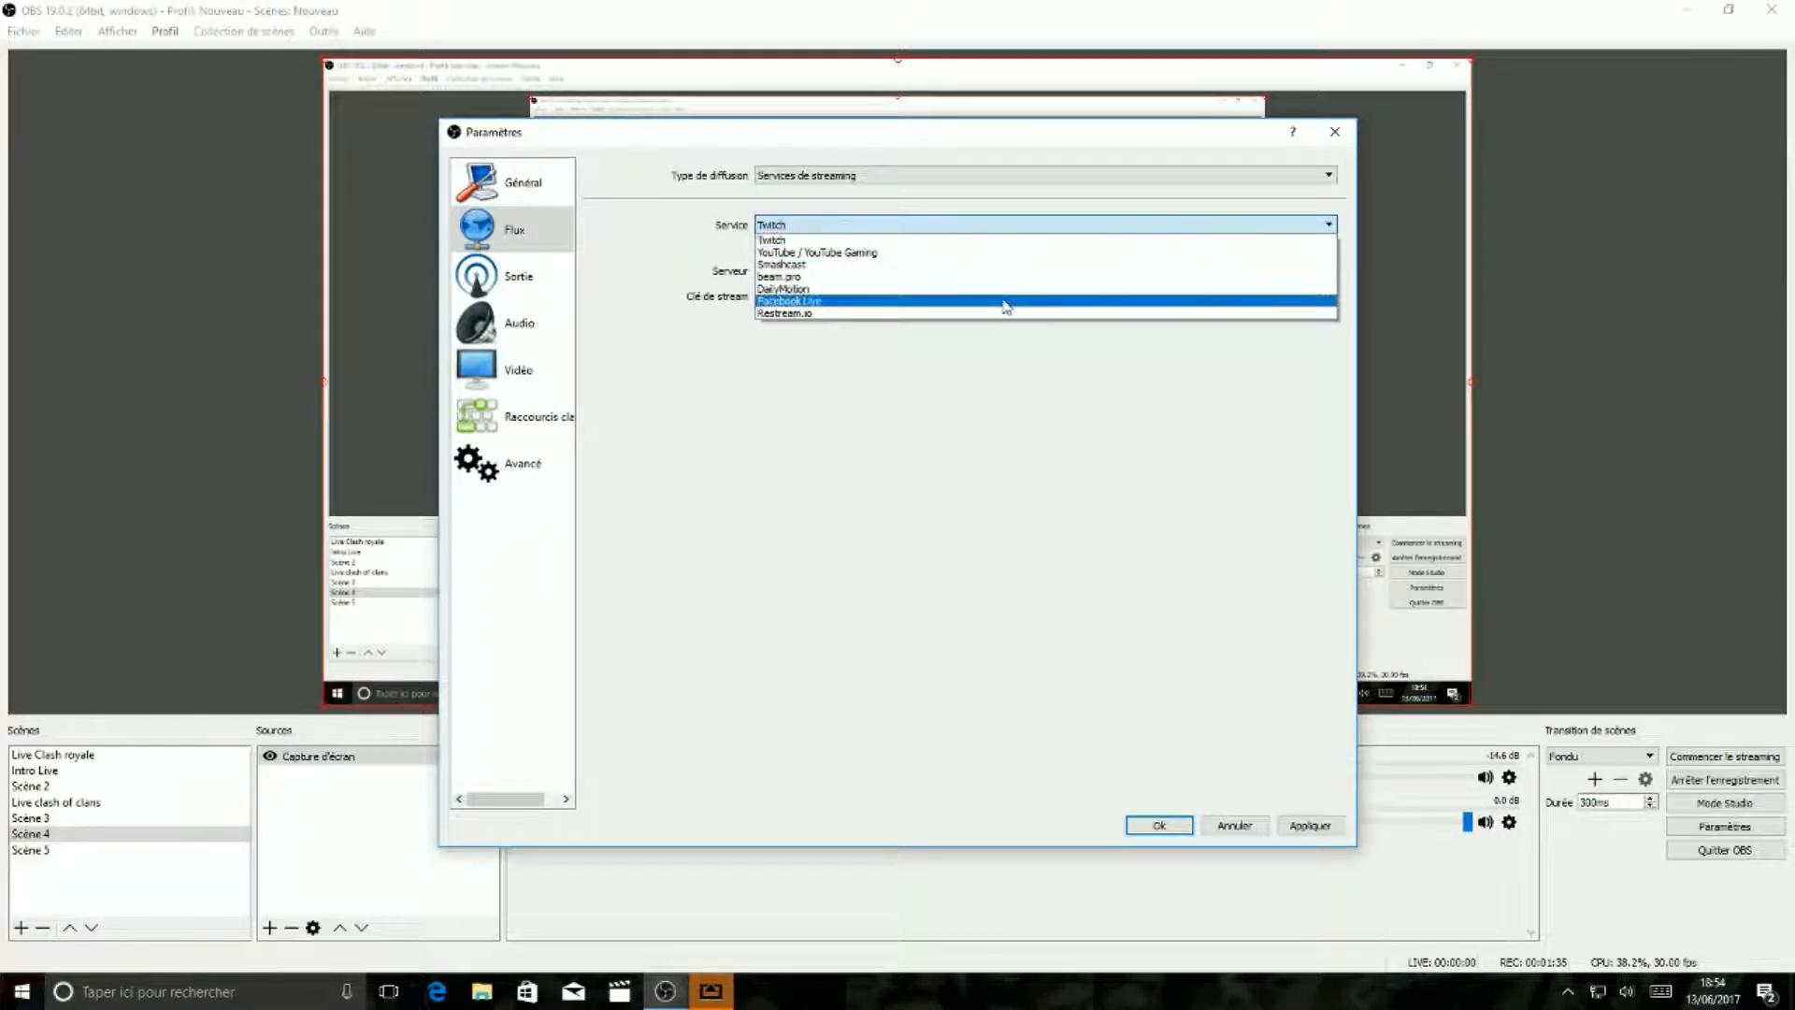
{"action": "left_click", "coordinate": [1008, 230]}
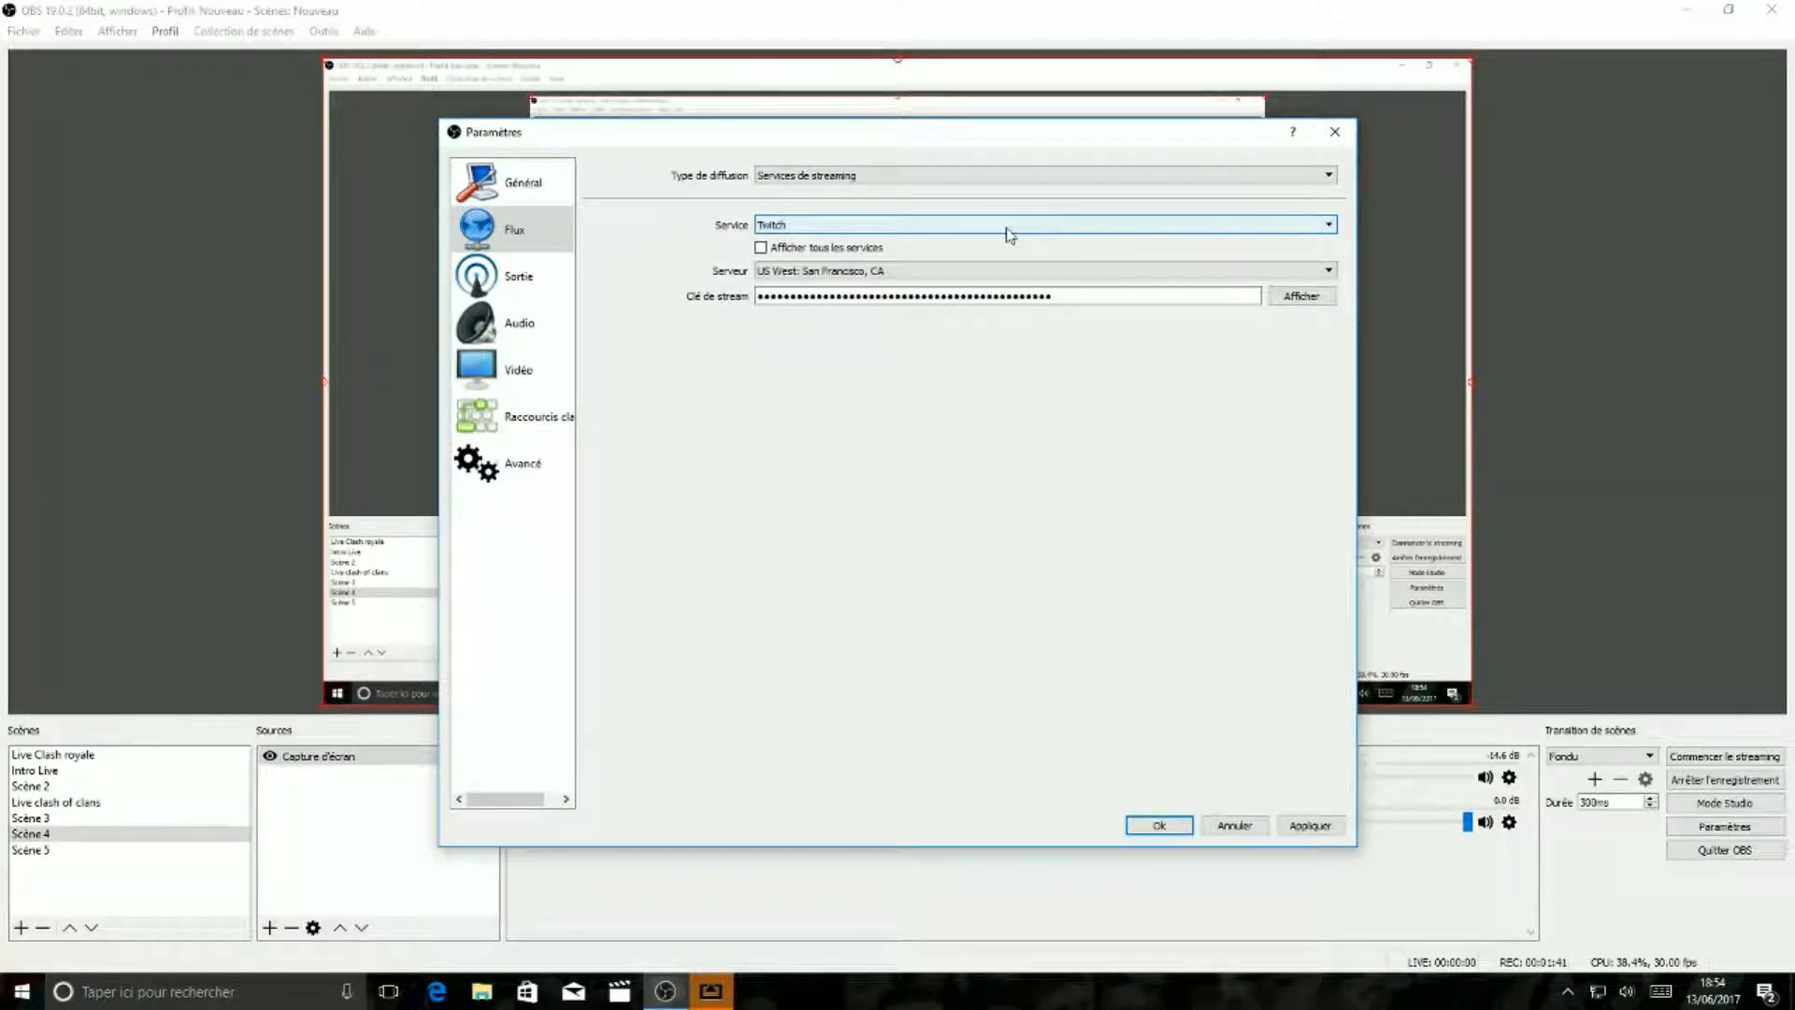
Choose US West: San Francisco, CA as the Twitch server and save the settings.
{"action": "left_click", "coordinate": [1021, 273]}
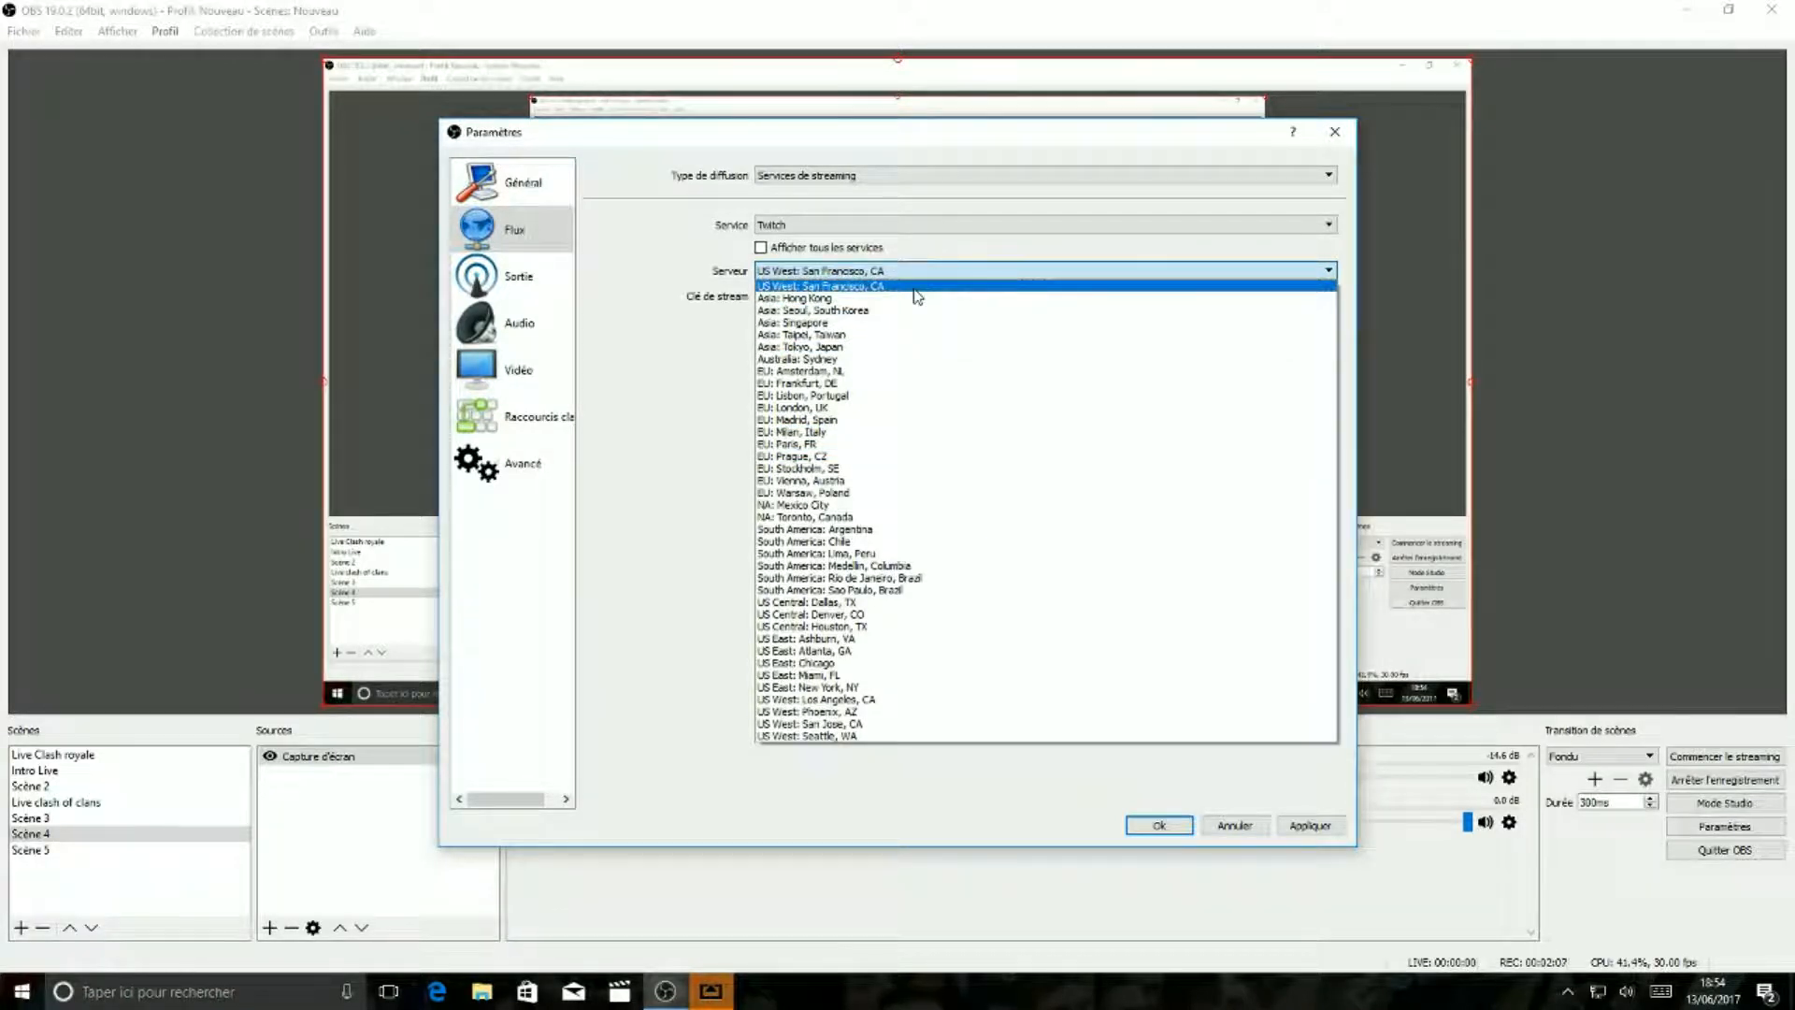
{"action": "left_click", "coordinate": [1064, 286]}
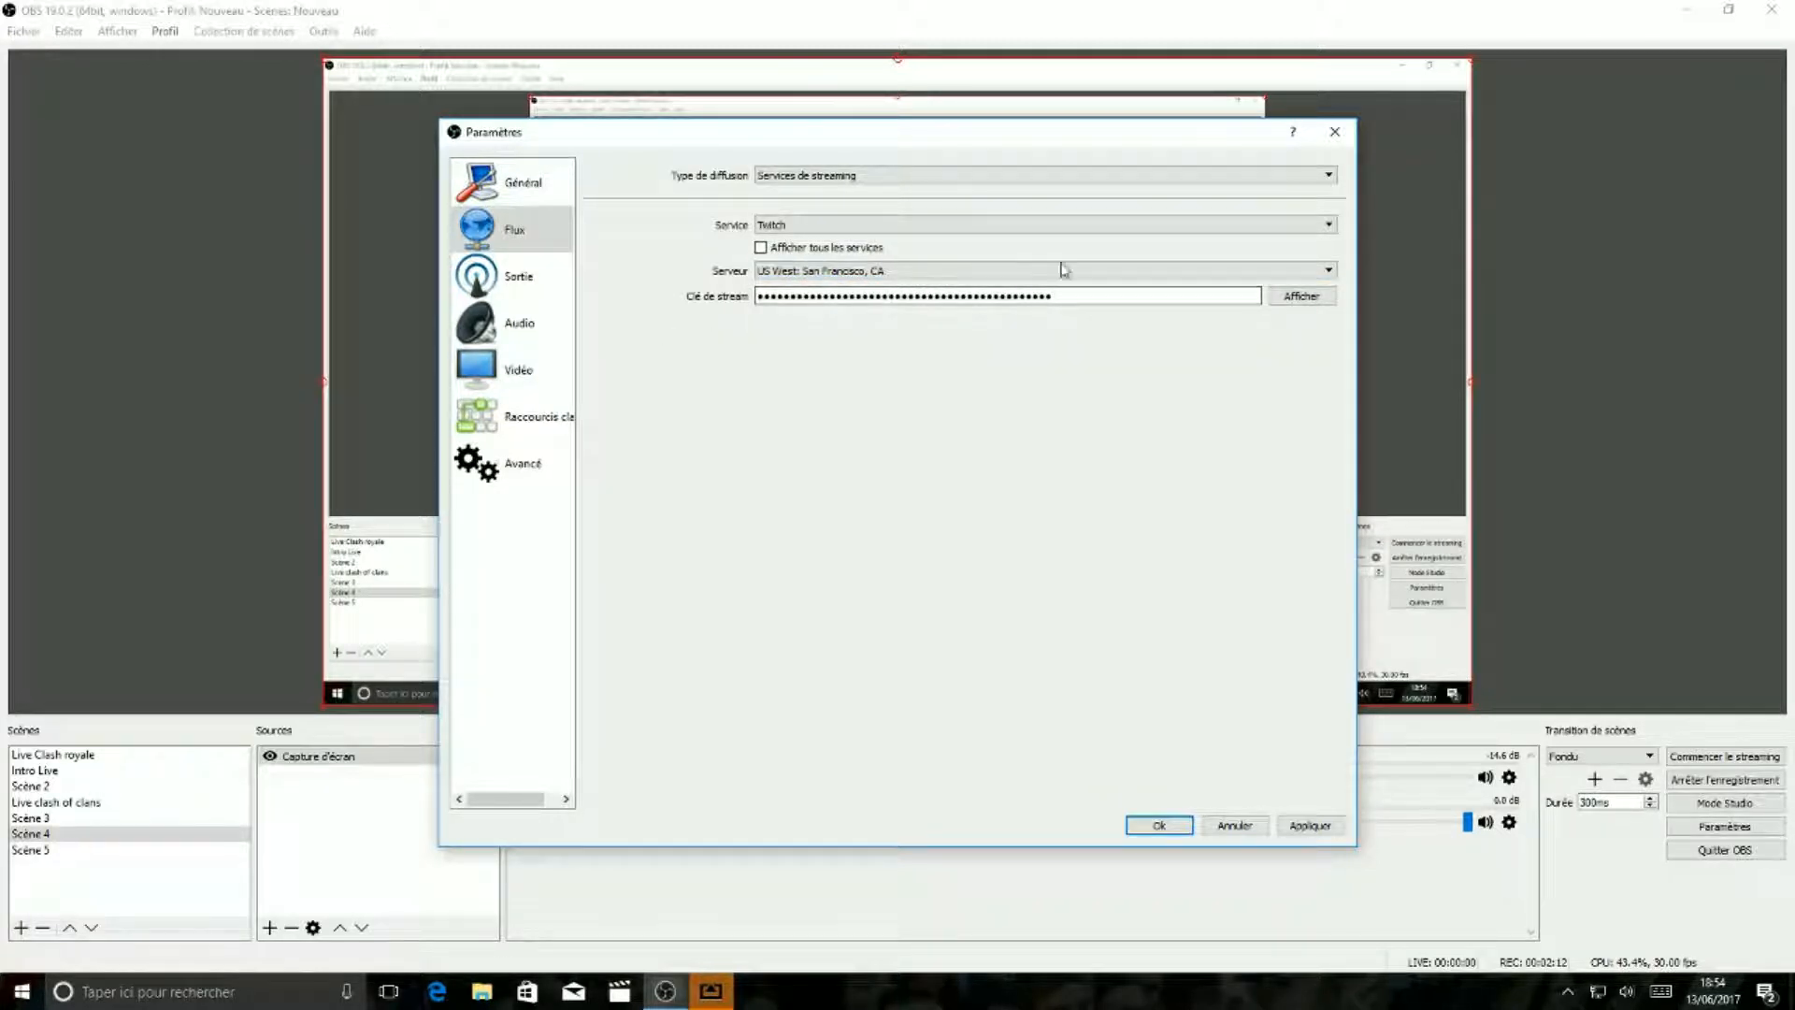
{"action": "left_click", "coordinate": [1314, 828]}
{"action": "left_click", "coordinate": [1176, 829]}
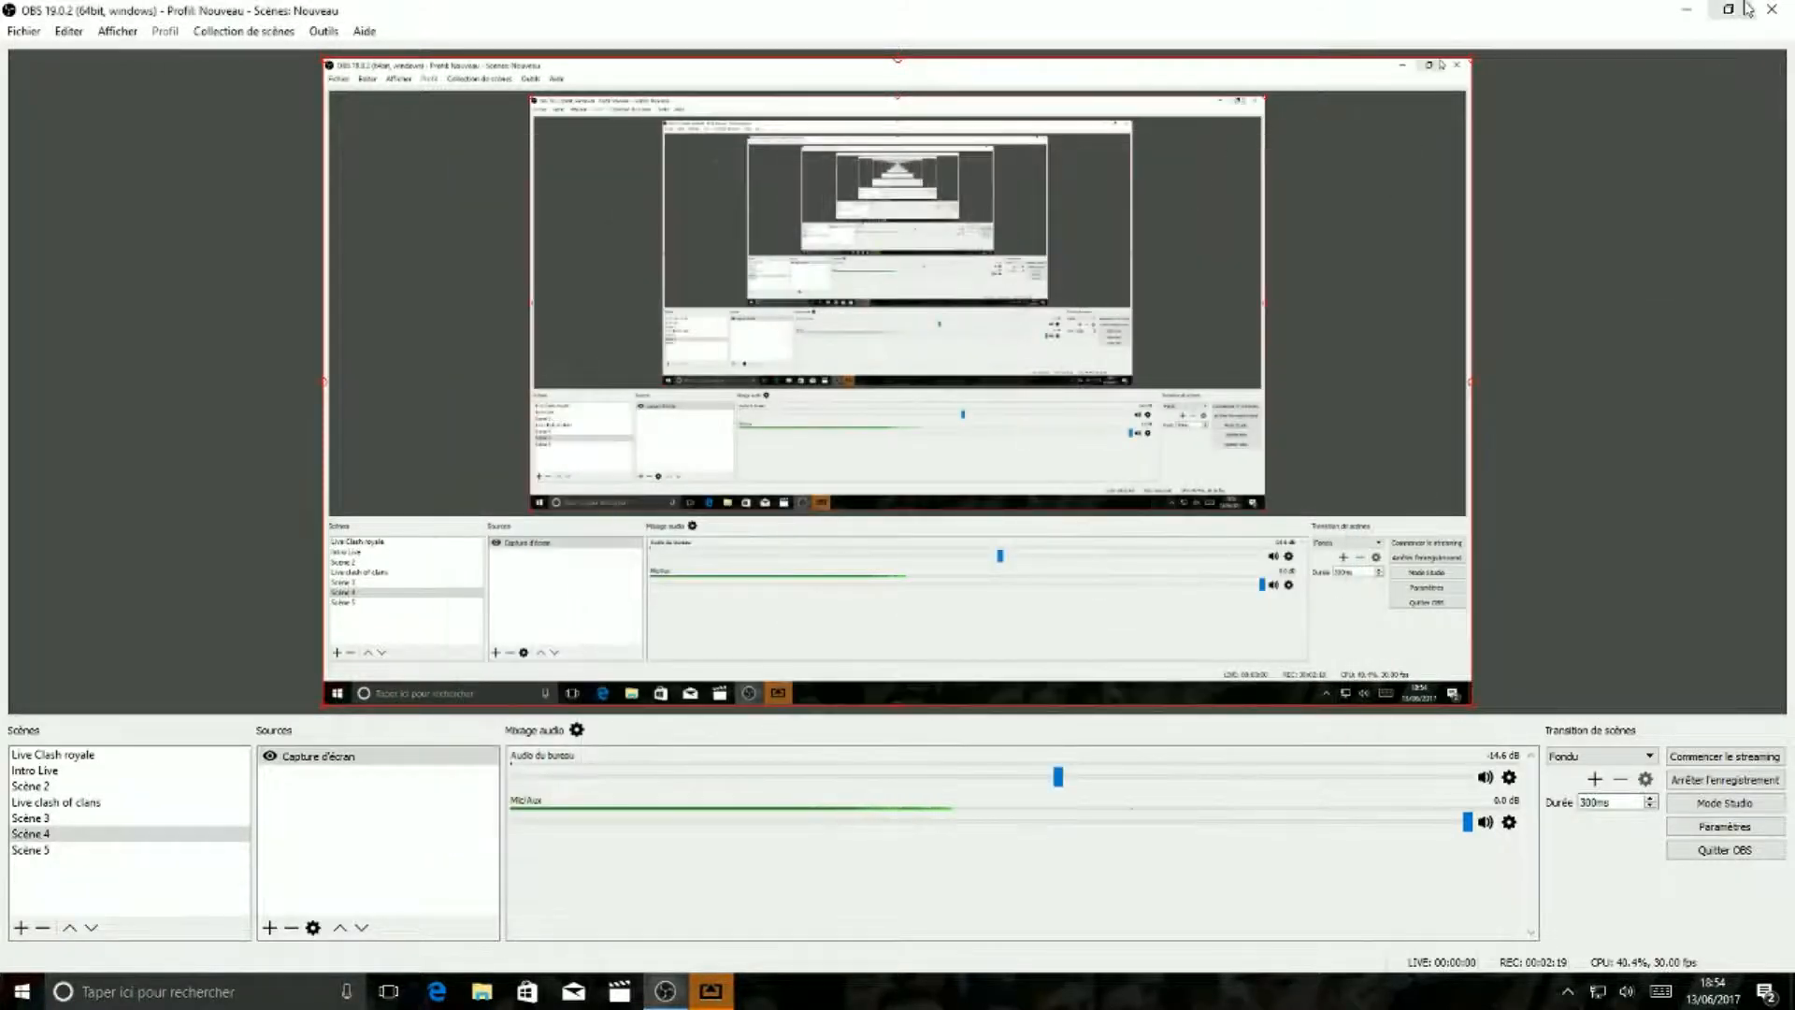
Close the AirServer window and open the Twitch website in Google Chrome by searching for "twitch".
{"action": "left_click", "coordinate": [1687, 10]}
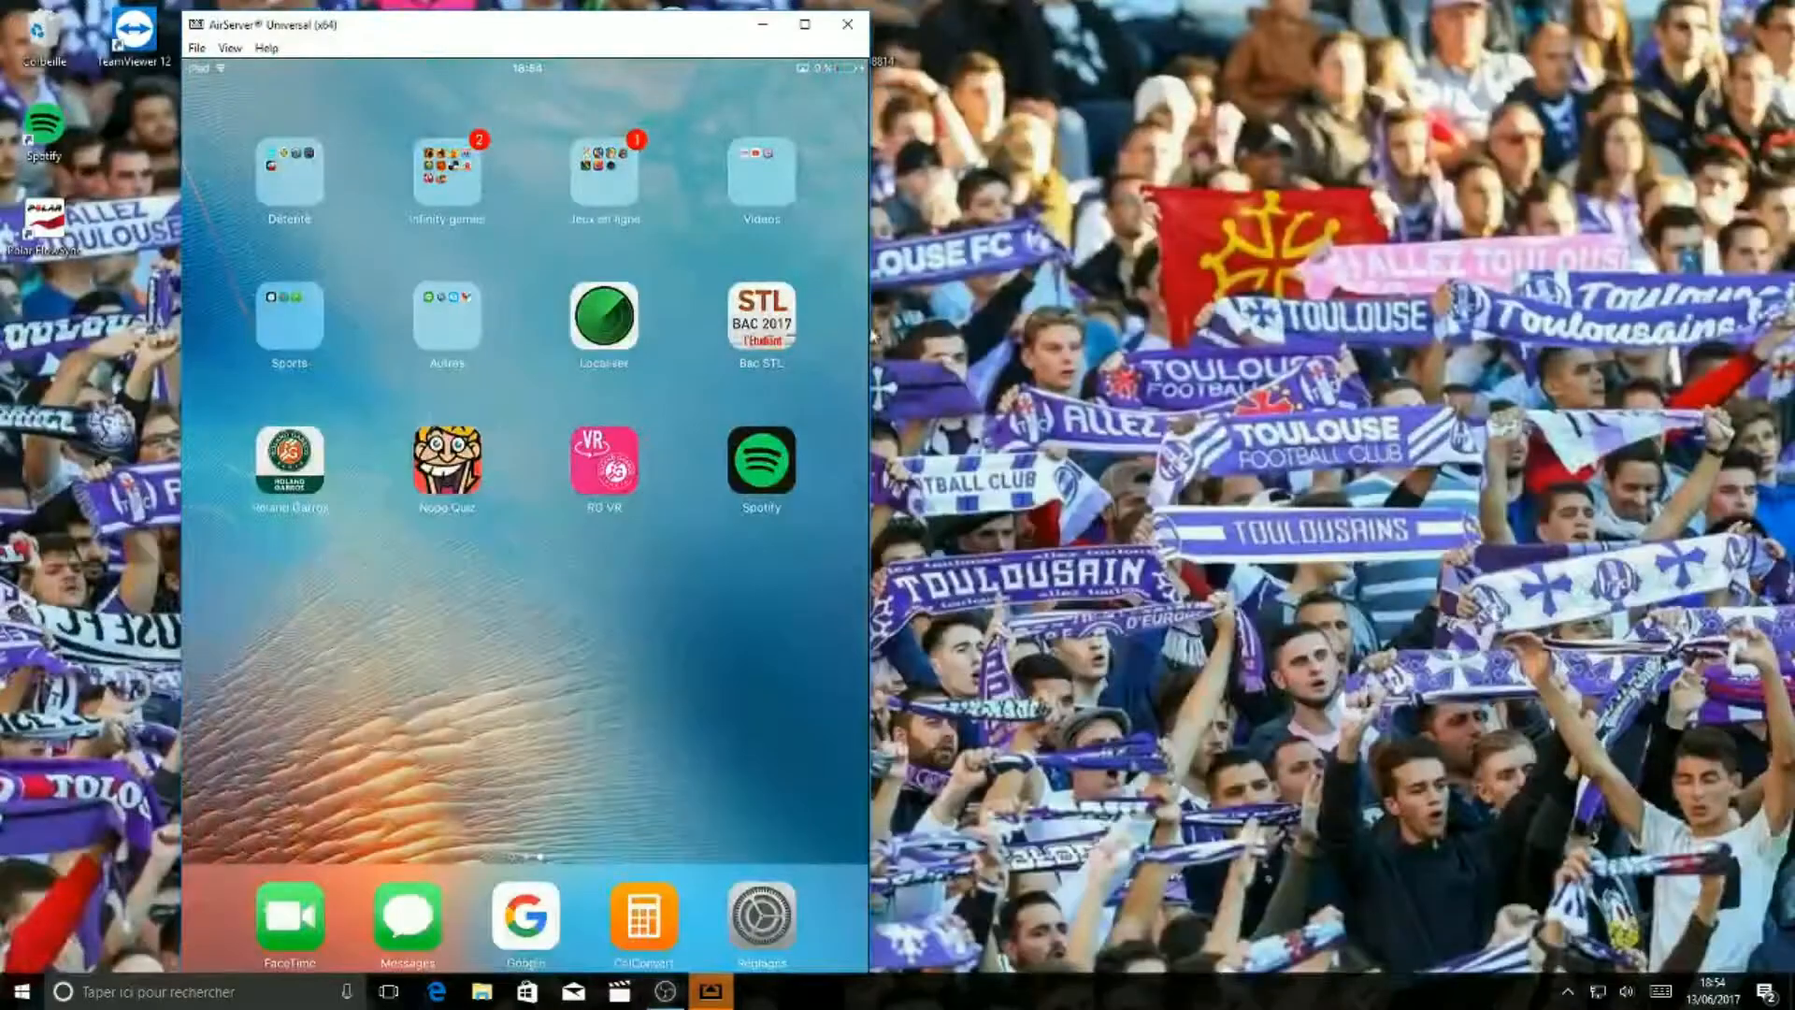
{"action": "left_click", "coordinate": [858, 34]}
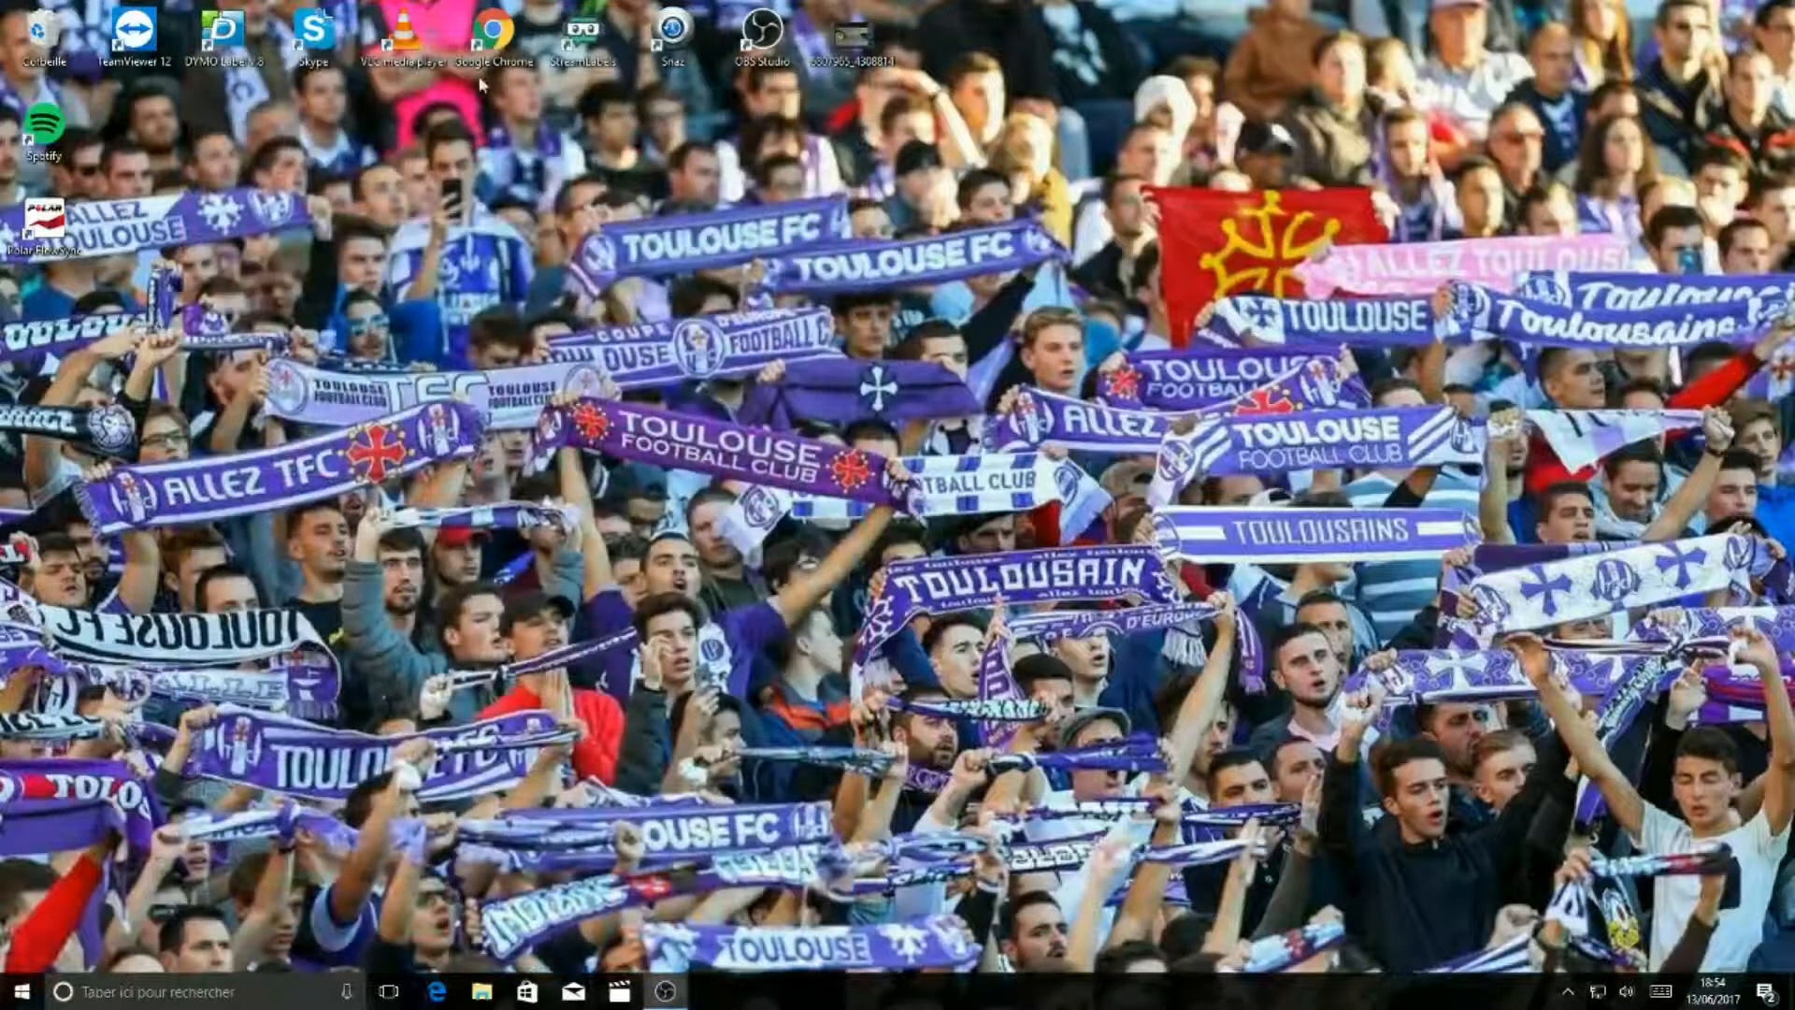
{"action": "double_click", "coordinate": [523, 38]}
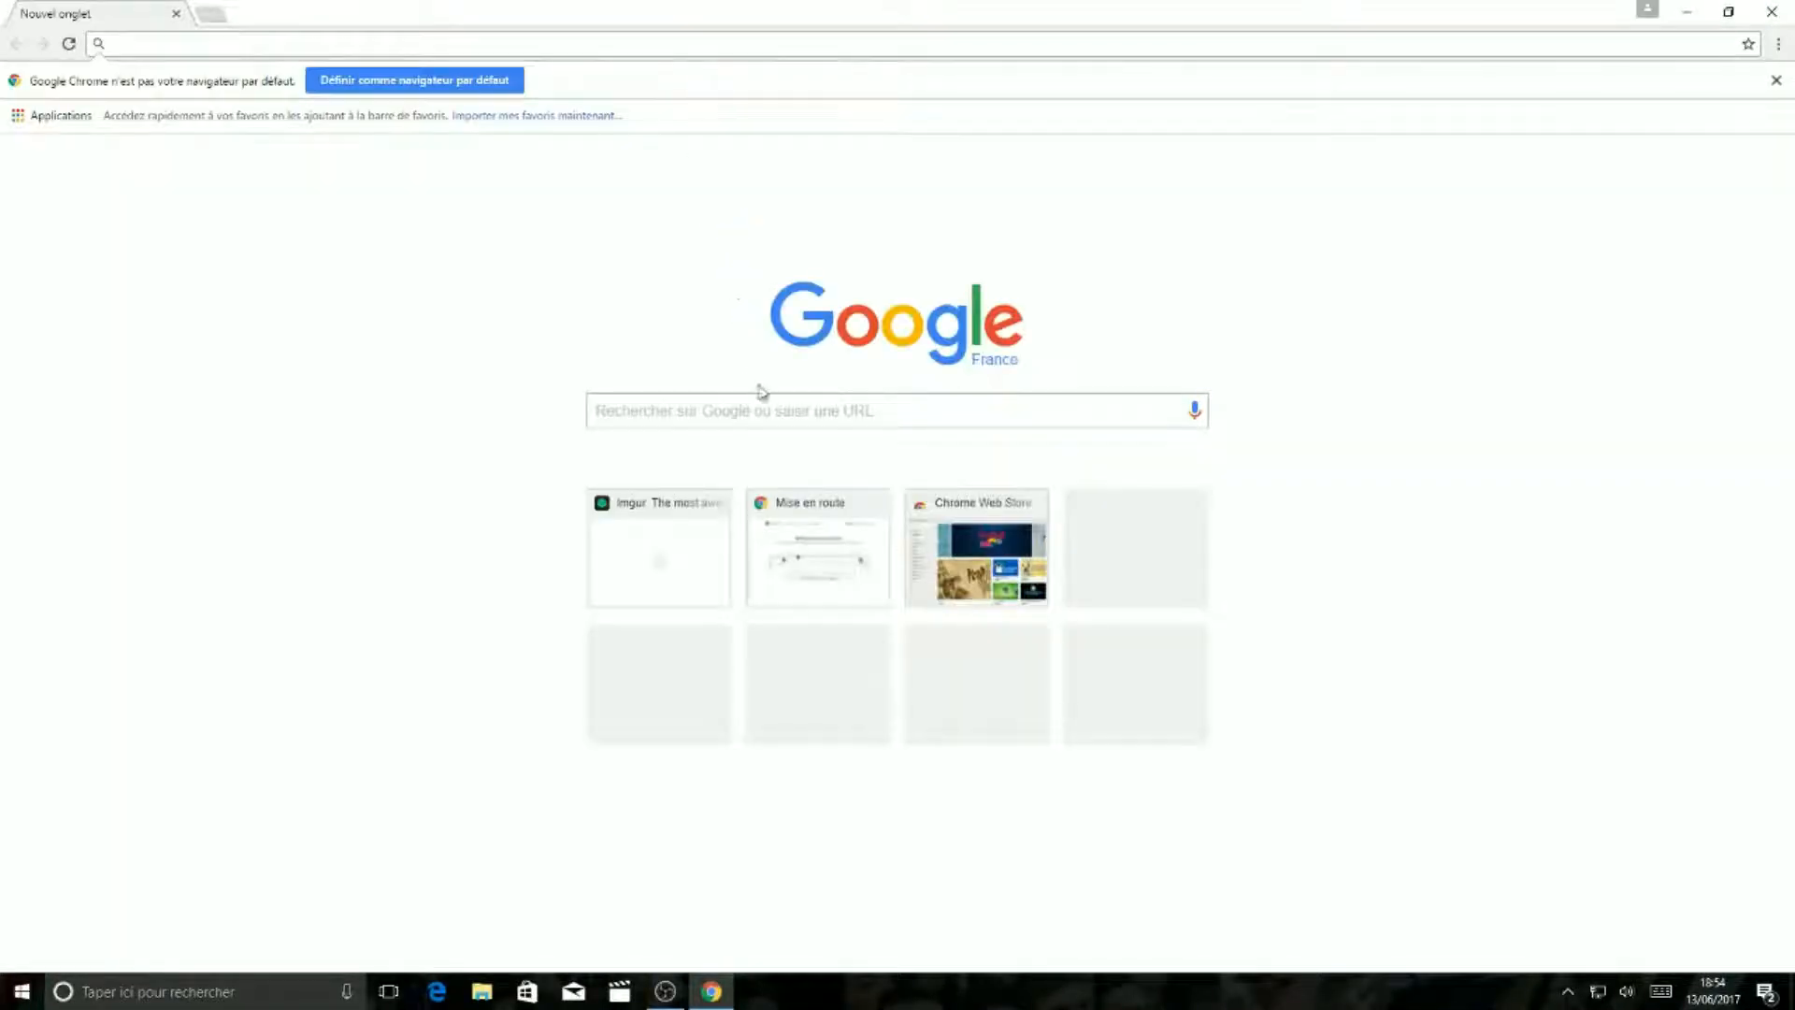
{"action": "type", "text": "twitch"}
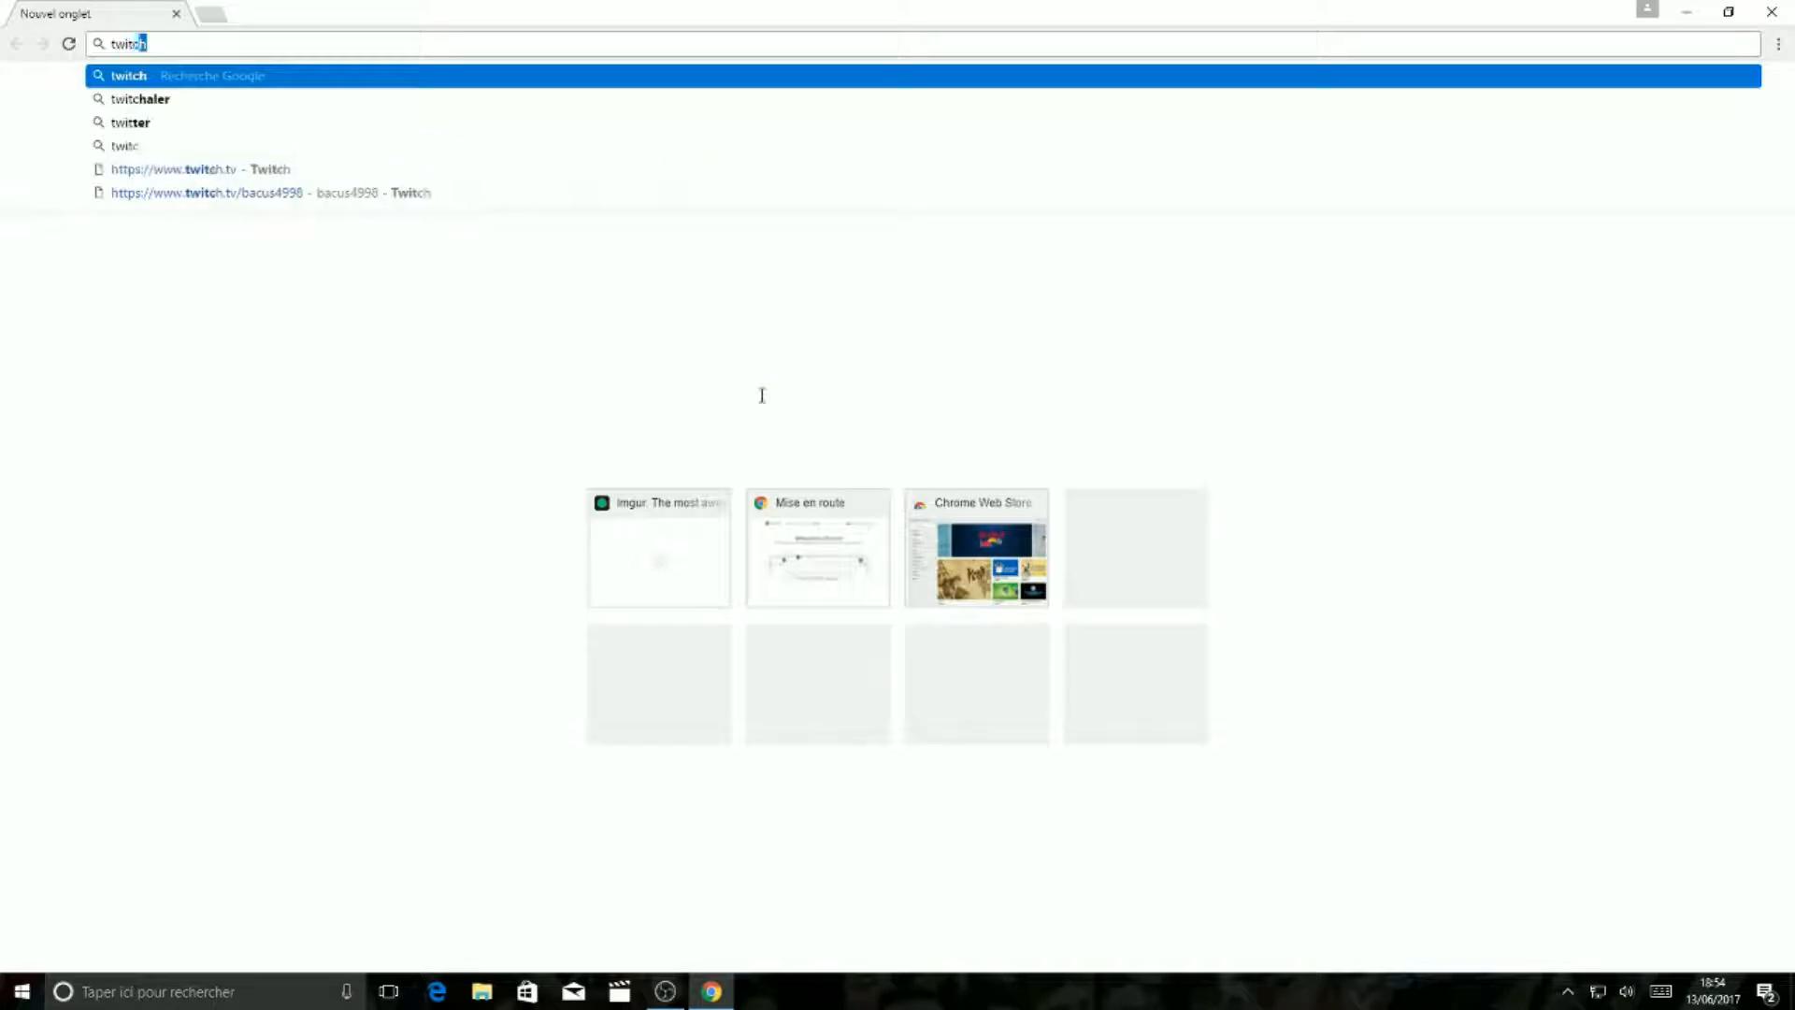
{"action": "key", "text": "Return"}
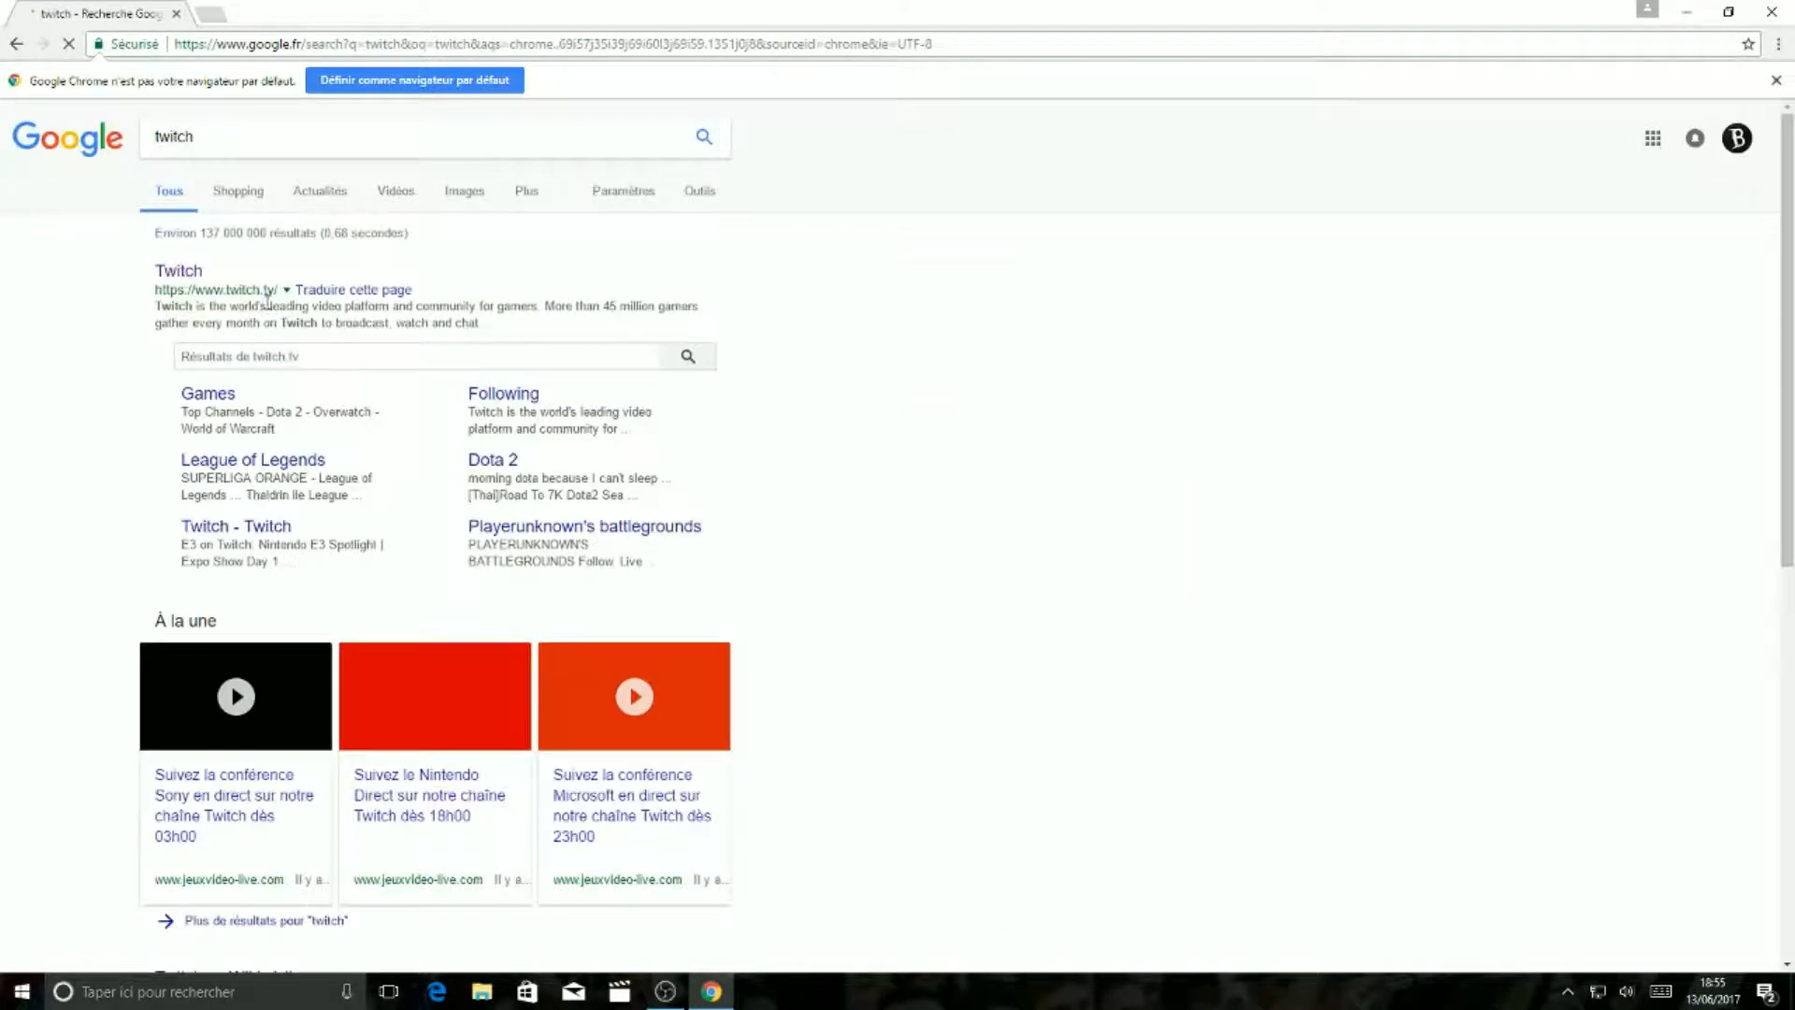
{"action": "left_click", "coordinate": [161, 274]}
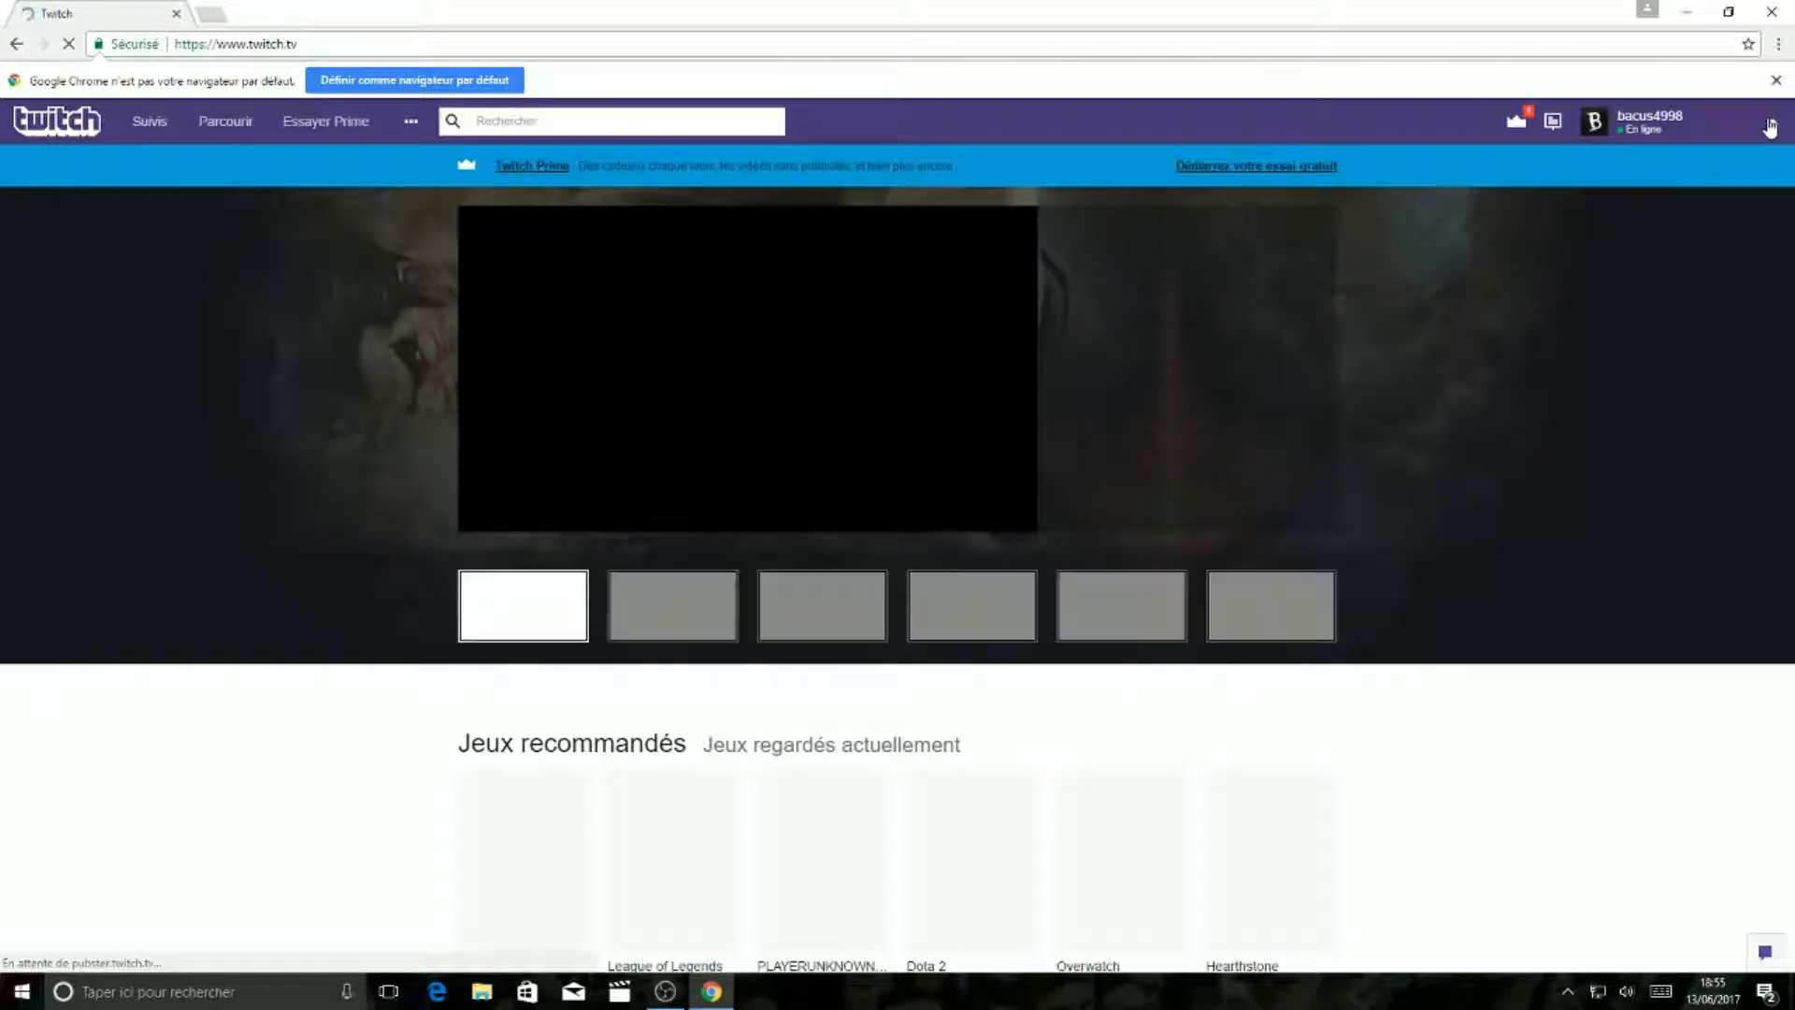
Go to the stream key page in the Twitch dashboard settings, request the key and dismiss the warning without revealing it.
{"action": "left_click", "coordinate": [1770, 125]}
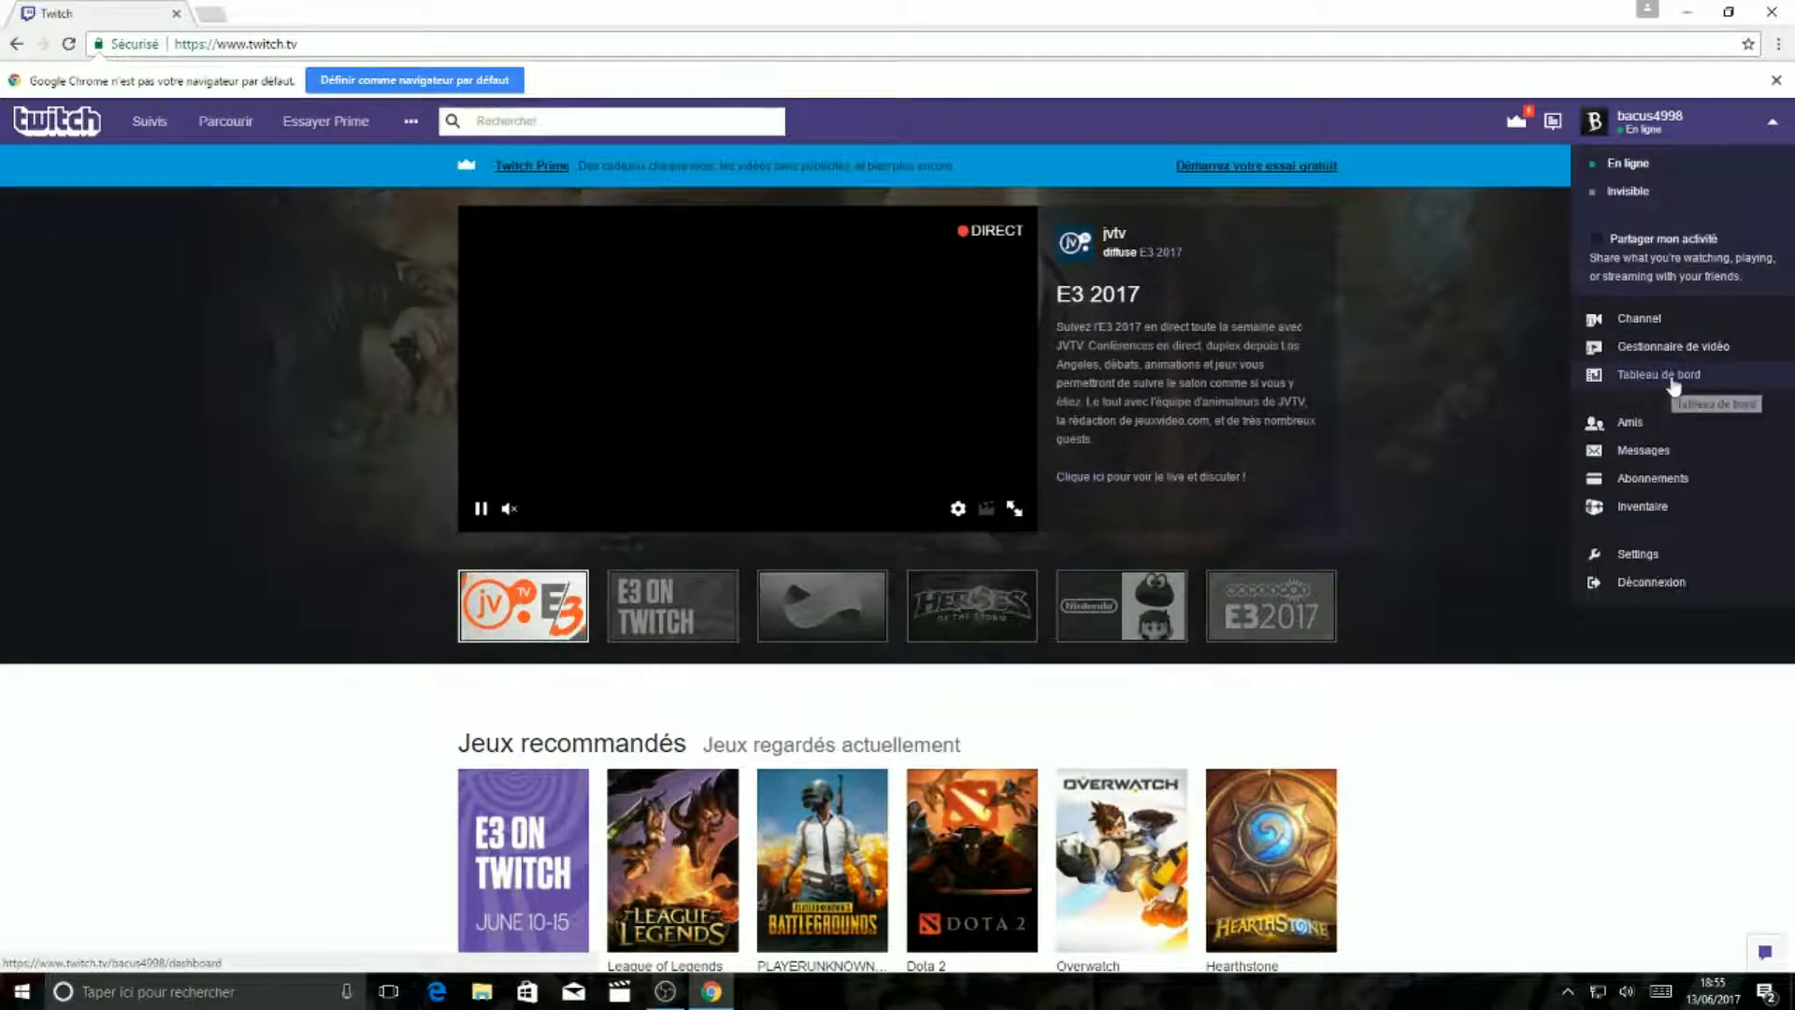
{"action": "left_click", "coordinate": [1676, 379]}
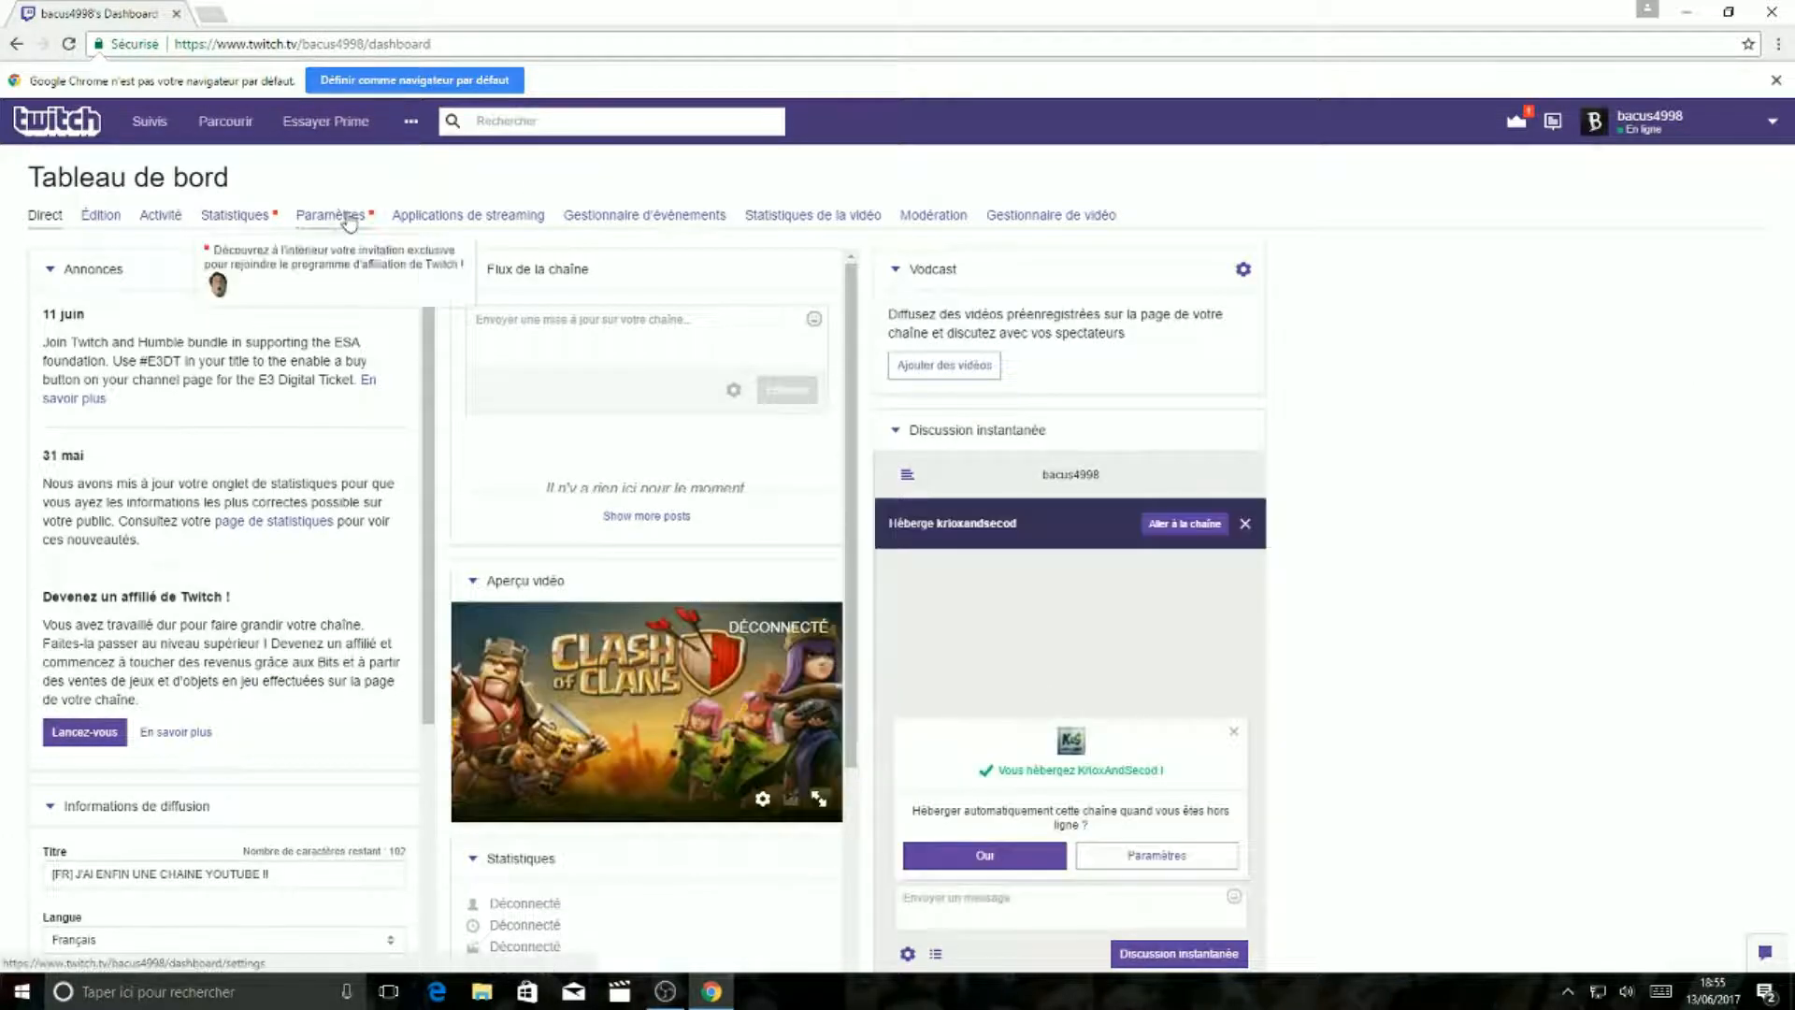
{"action": "left_click", "coordinate": [348, 217]}
{"action": "scroll", "coordinate": [338, 614], "scroll_direction": "down", "scroll_amount": 3}
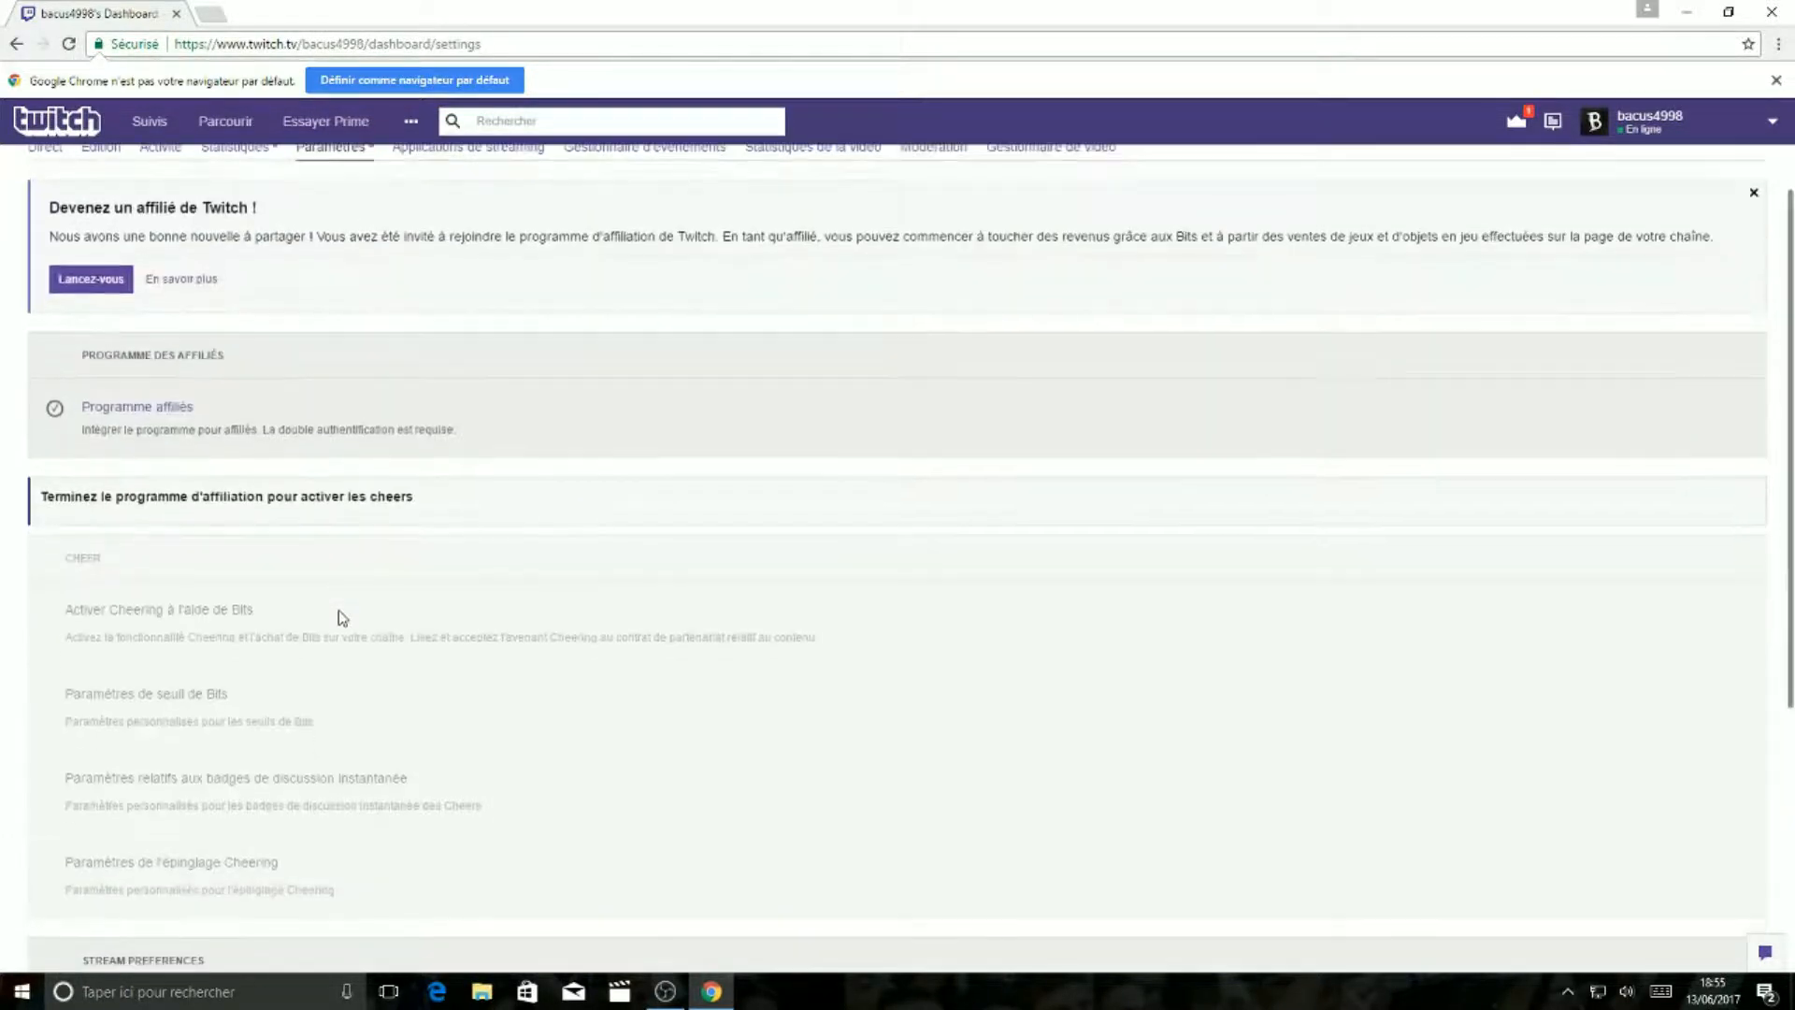
{"action": "scroll", "coordinate": [342, 618], "scroll_direction": "down", "scroll_amount": 1}
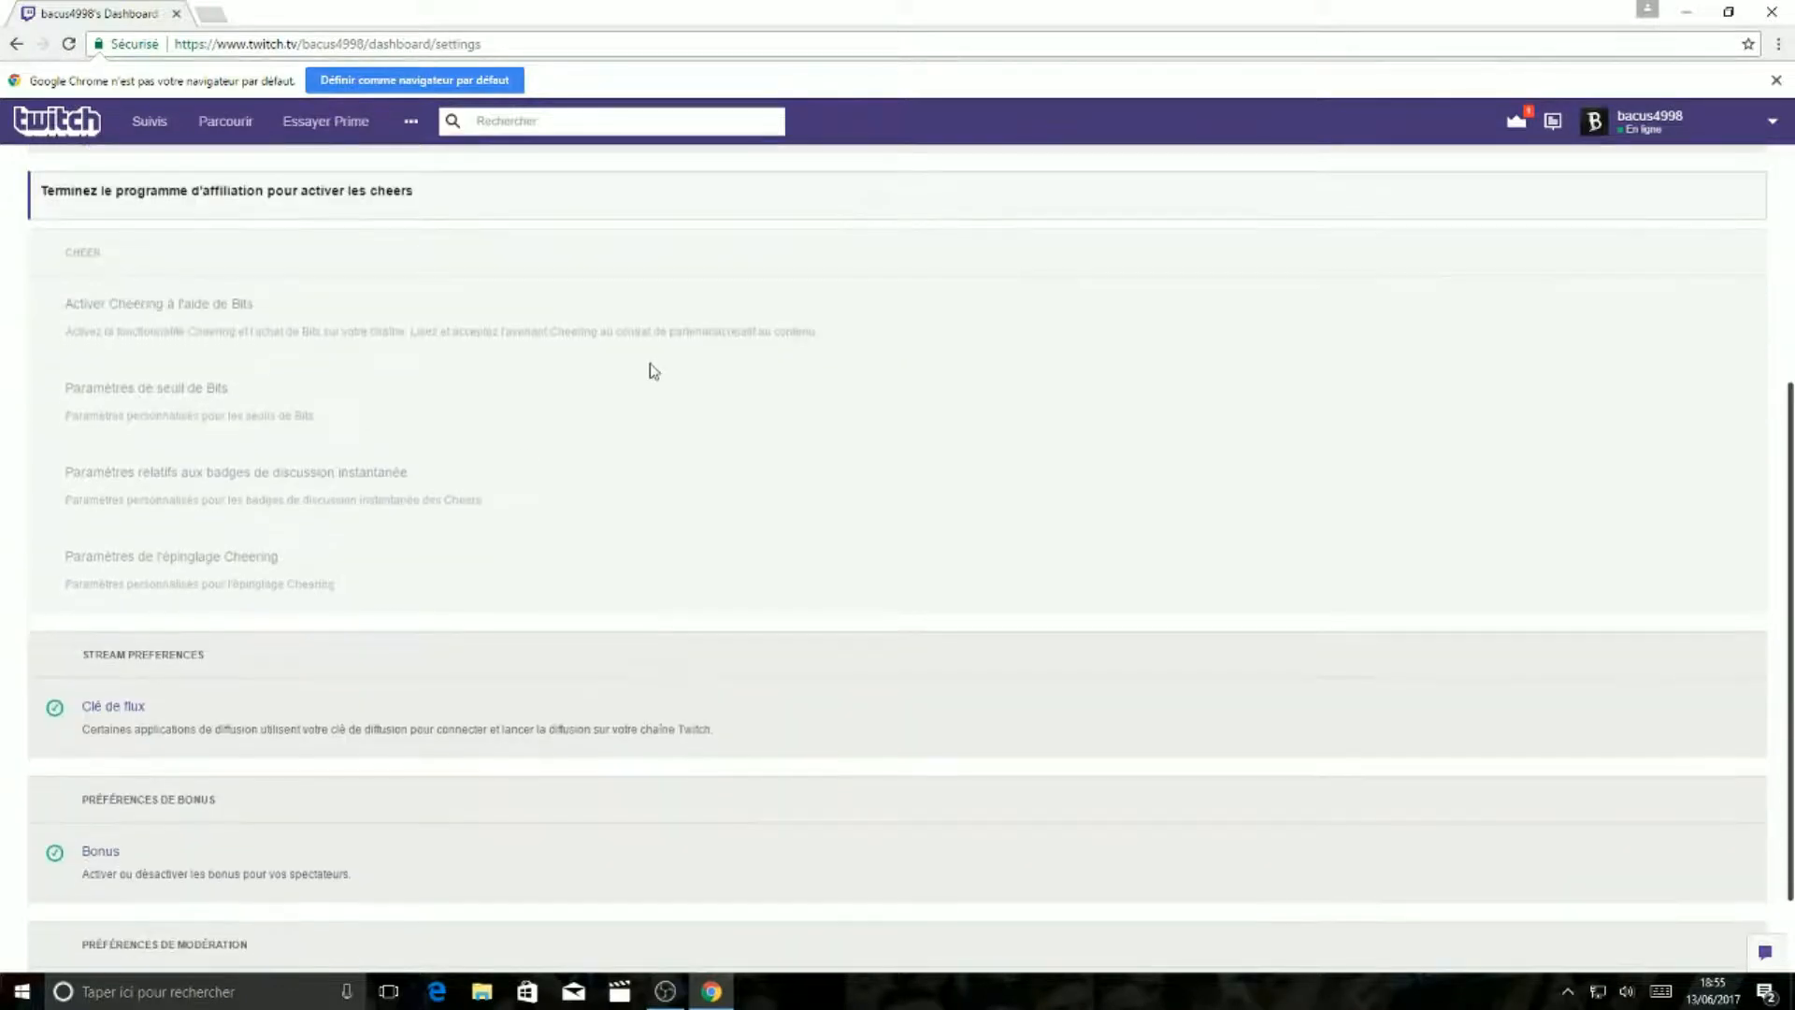
{"action": "left_click", "coordinate": [135, 709]}
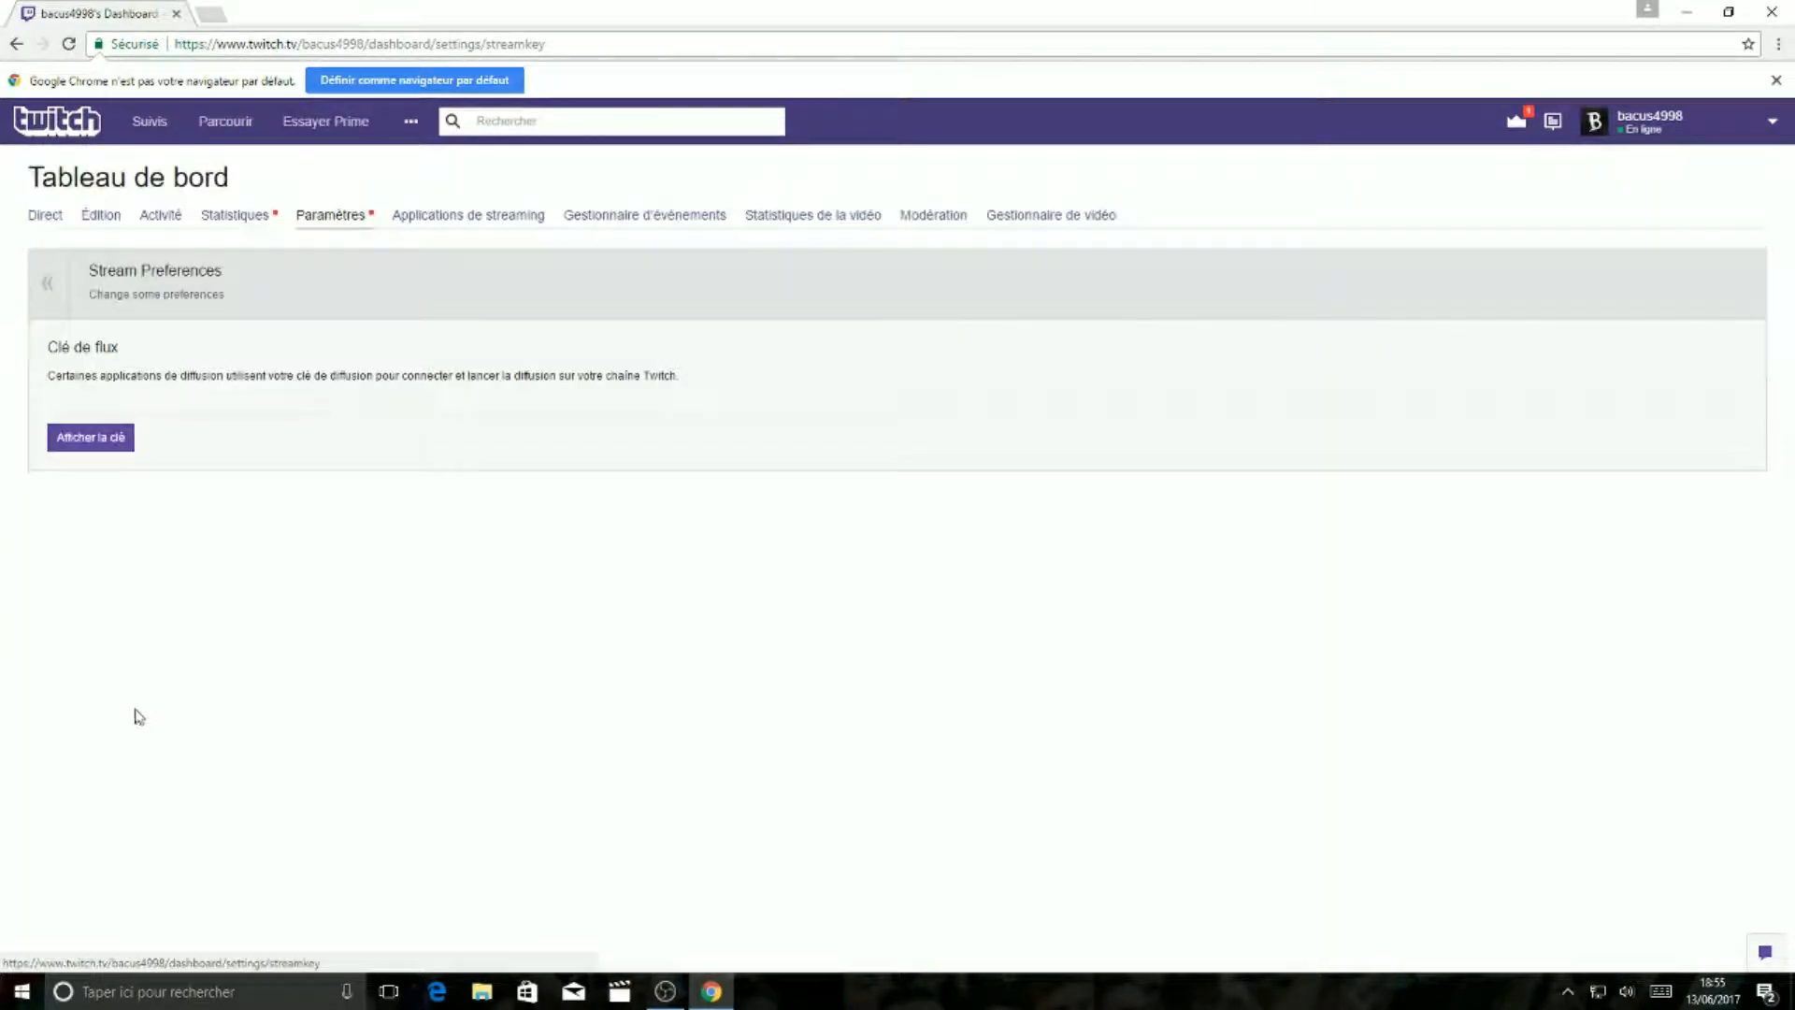
{"action": "left_click", "coordinate": [121, 445]}
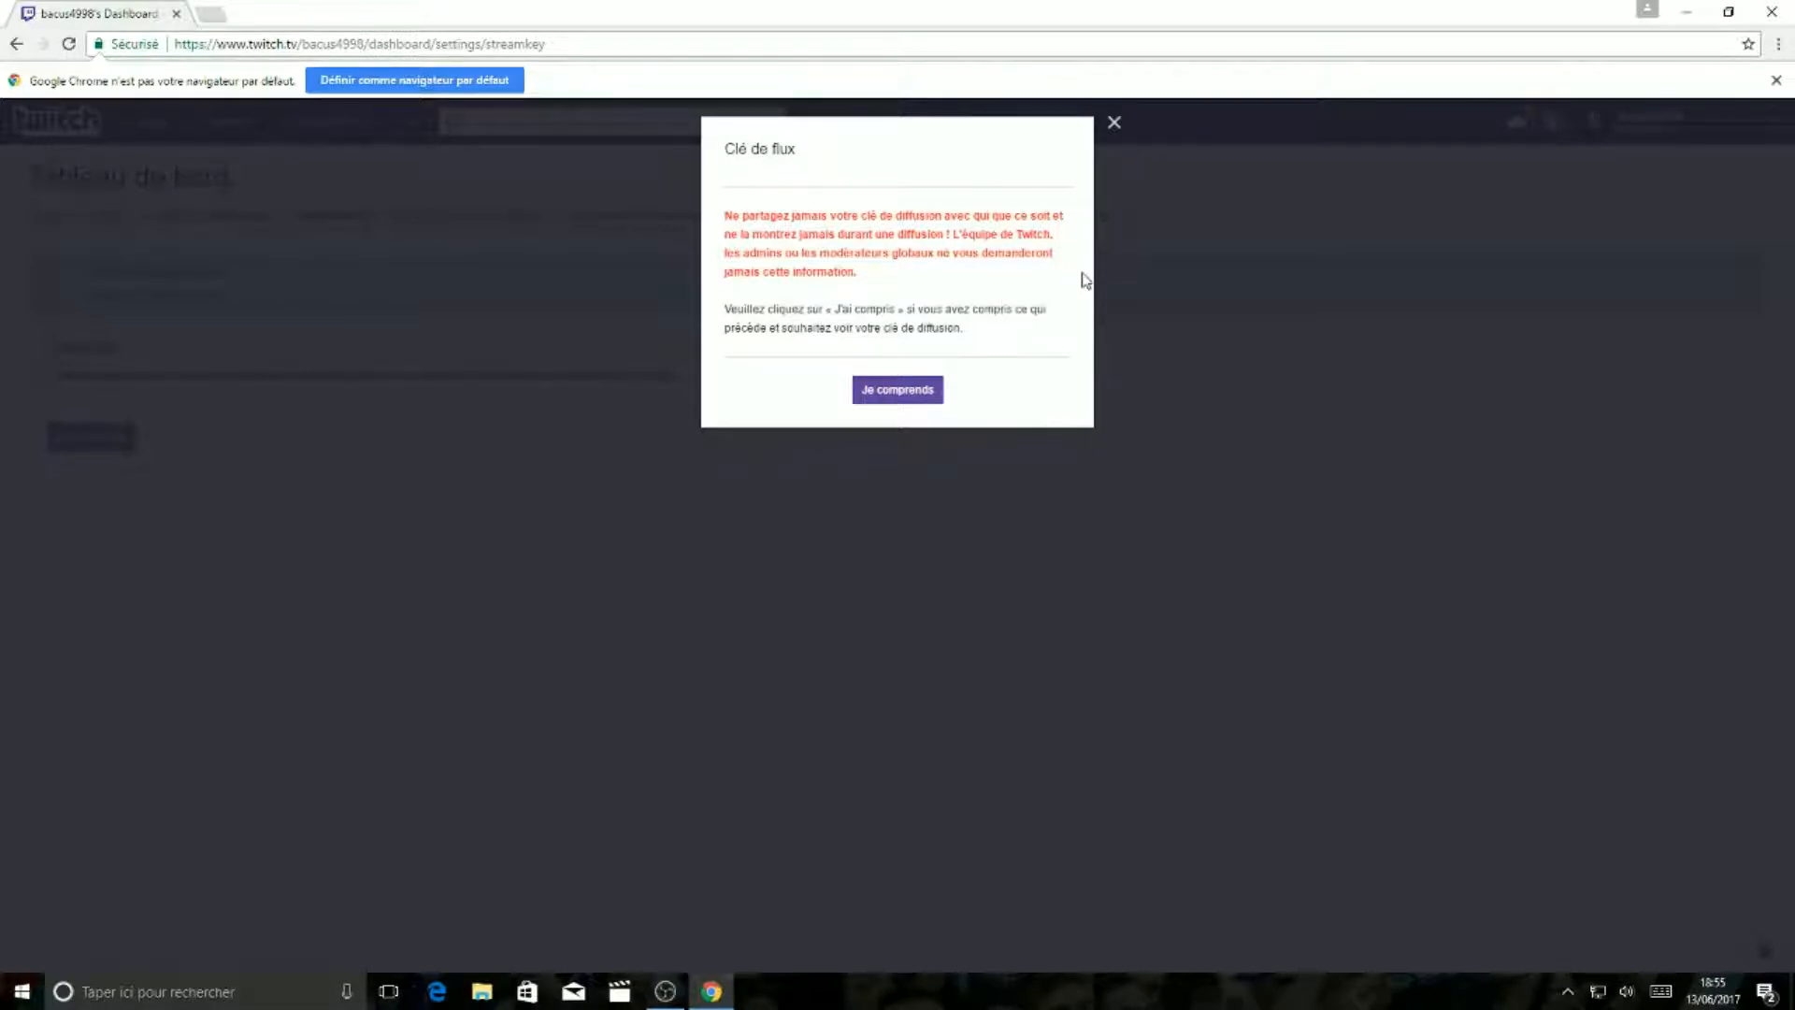
{"action": "left_click", "coordinate": [1127, 137]}
Switch back to OBS Studio, reopen the stream settings and place the cursor in the stream key field.
{"action": "left_click", "coordinate": [1686, 11]}
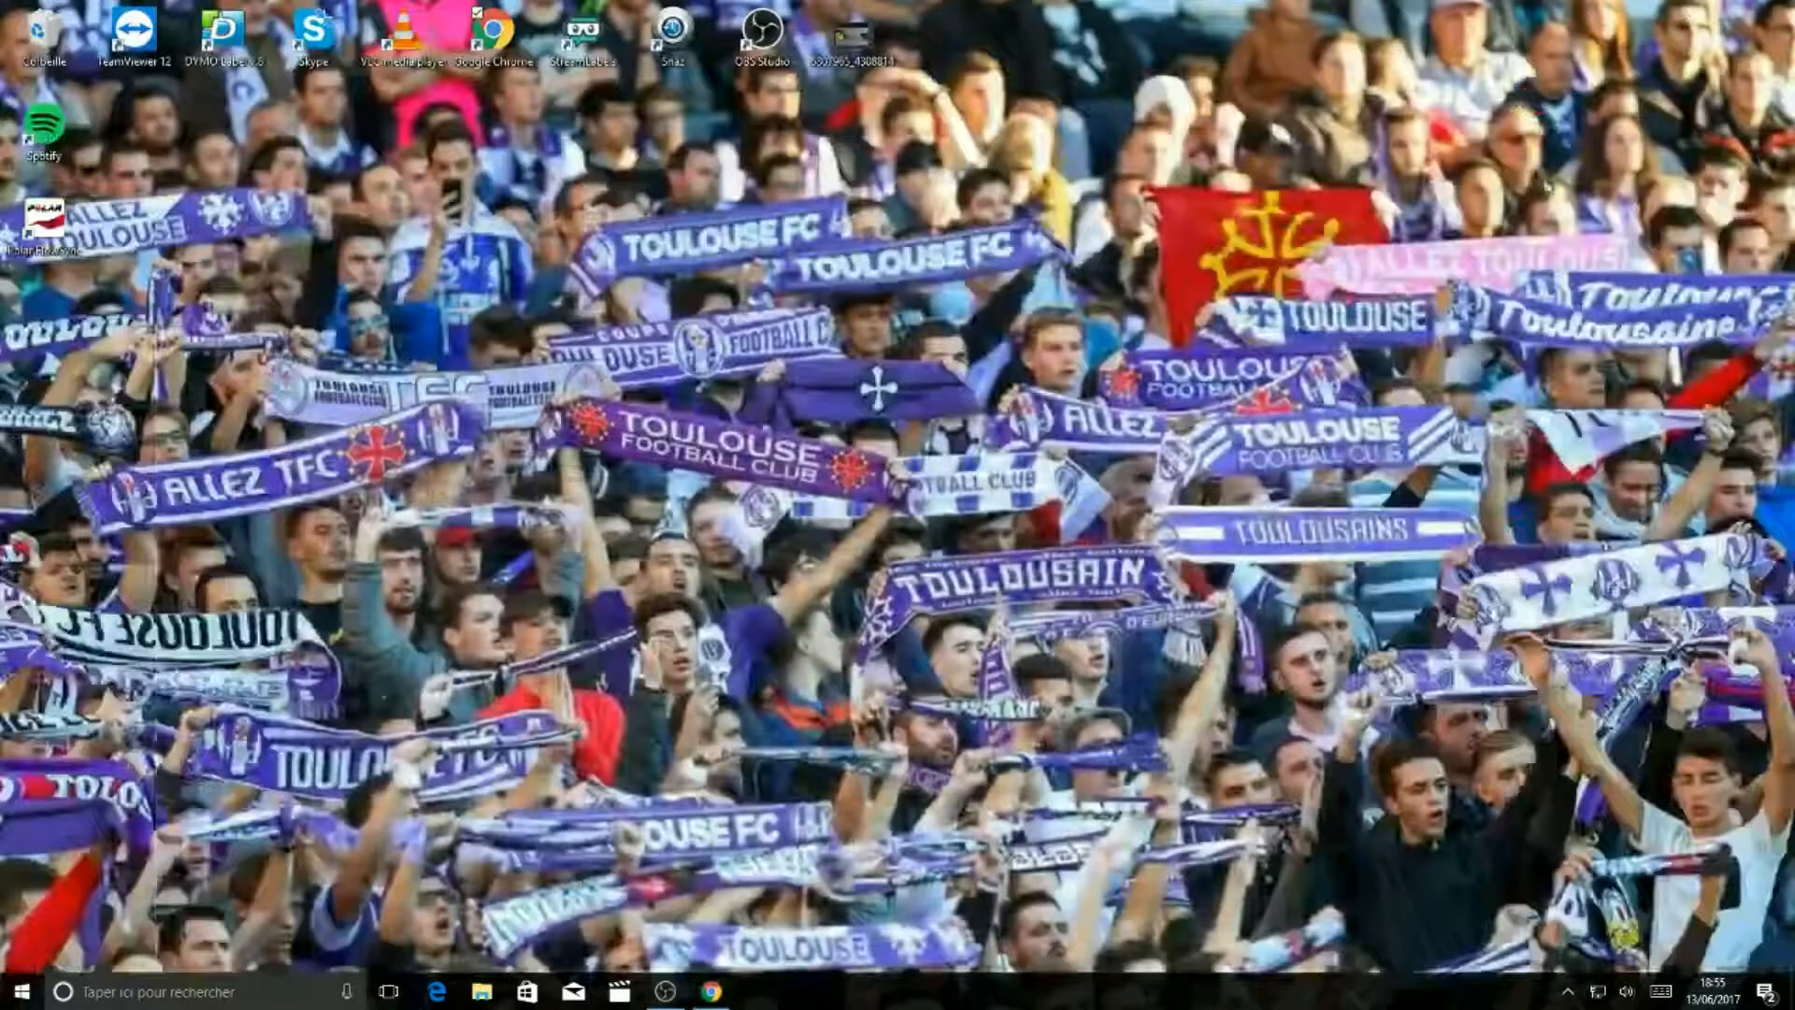
{"action": "left_click", "coordinate": [664, 992]}
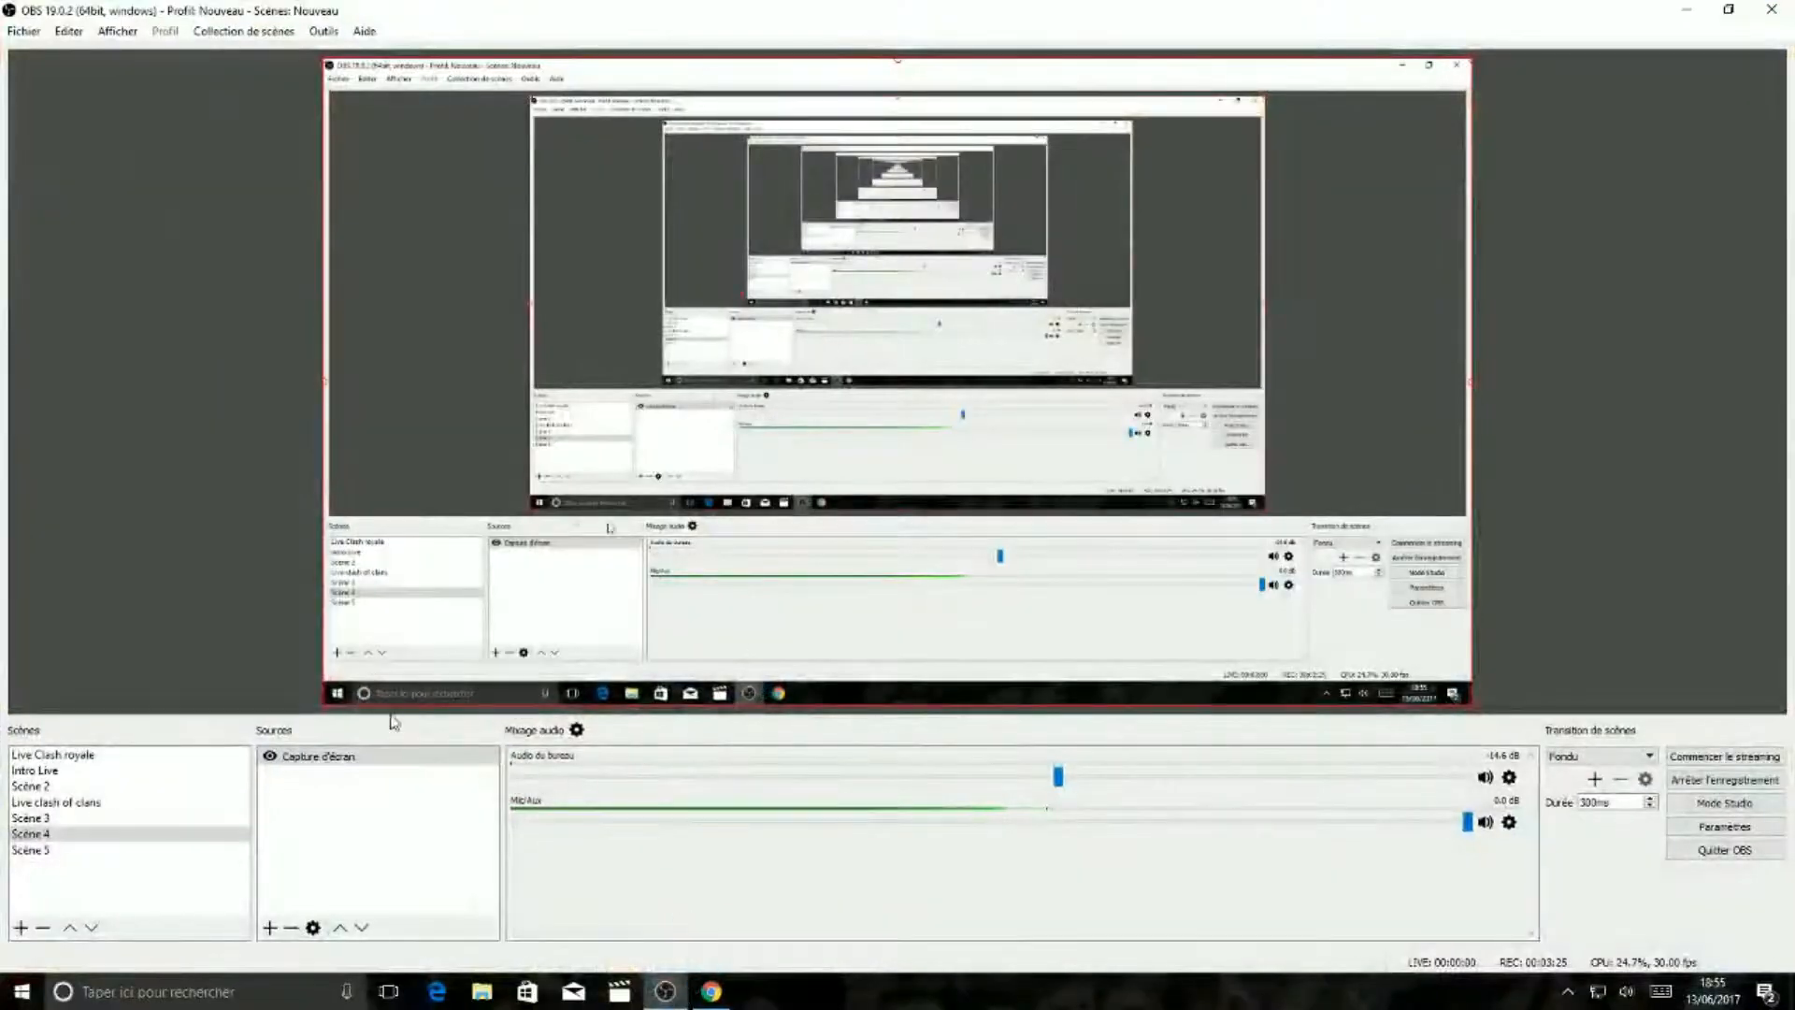
{"action": "left_click", "coordinate": [23, 31]}
{"action": "left_click", "coordinate": [48, 94]}
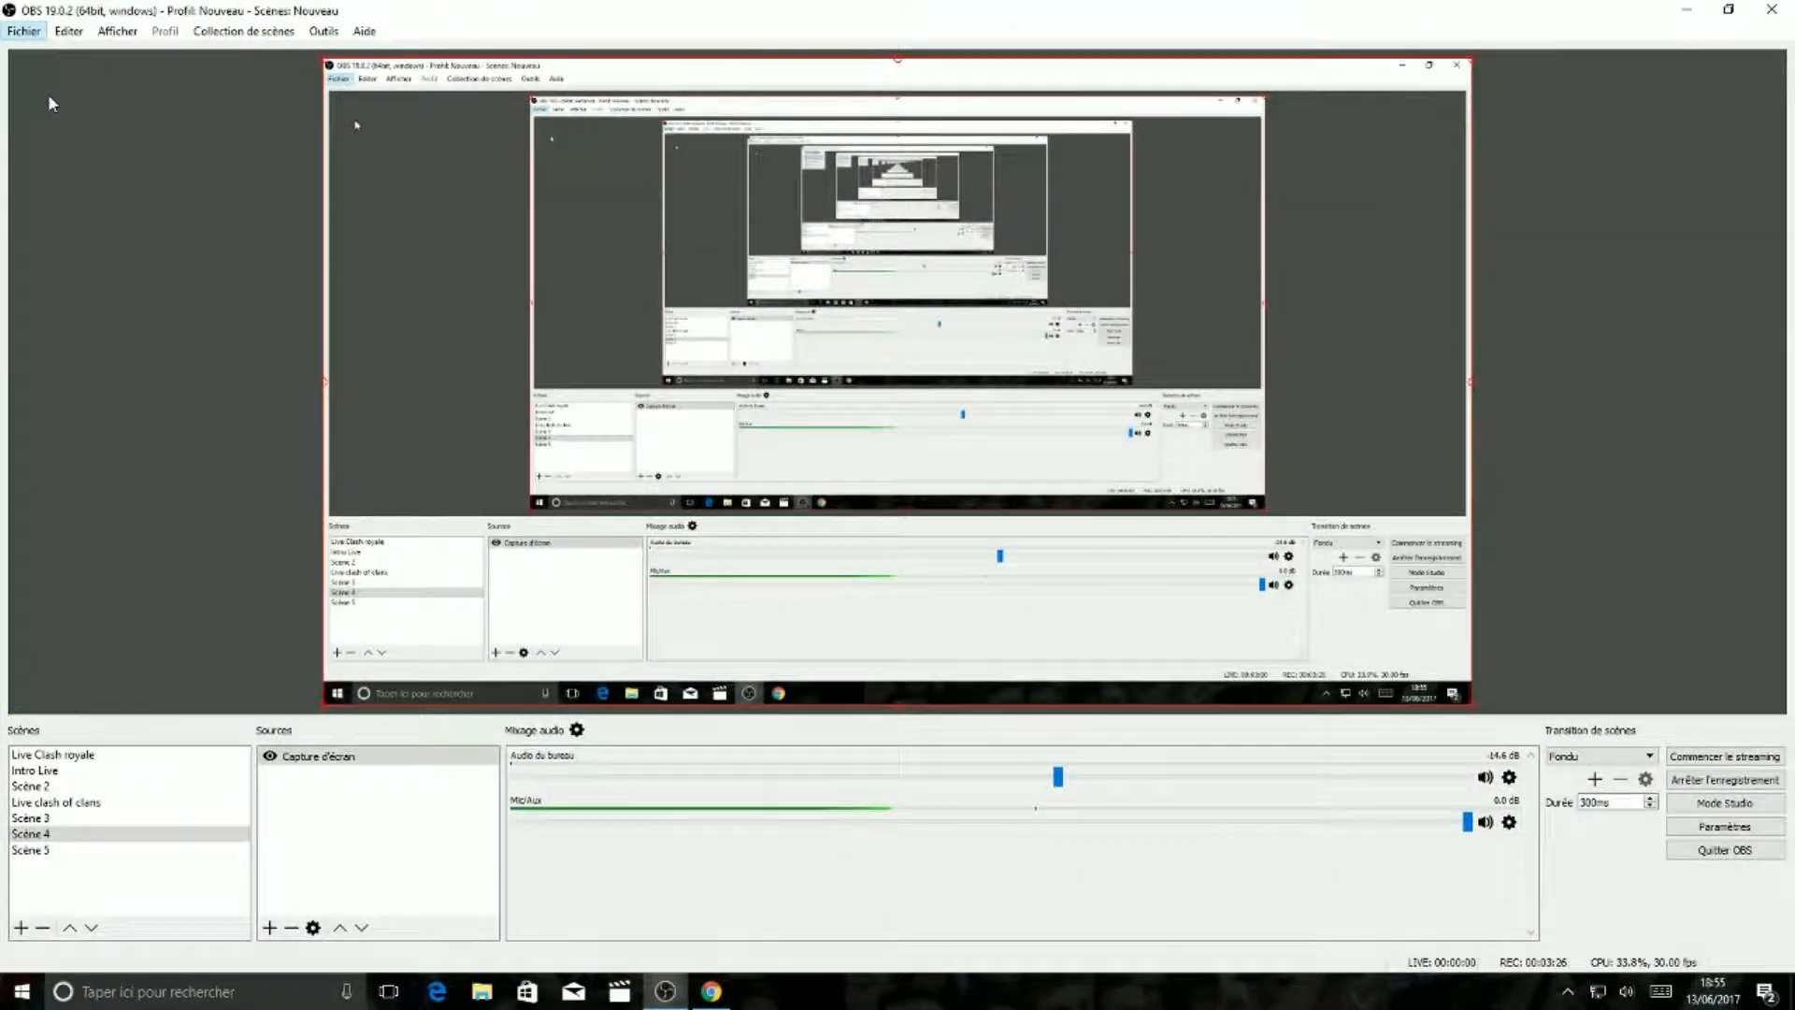
{"action": "left_click", "coordinate": [500, 239]}
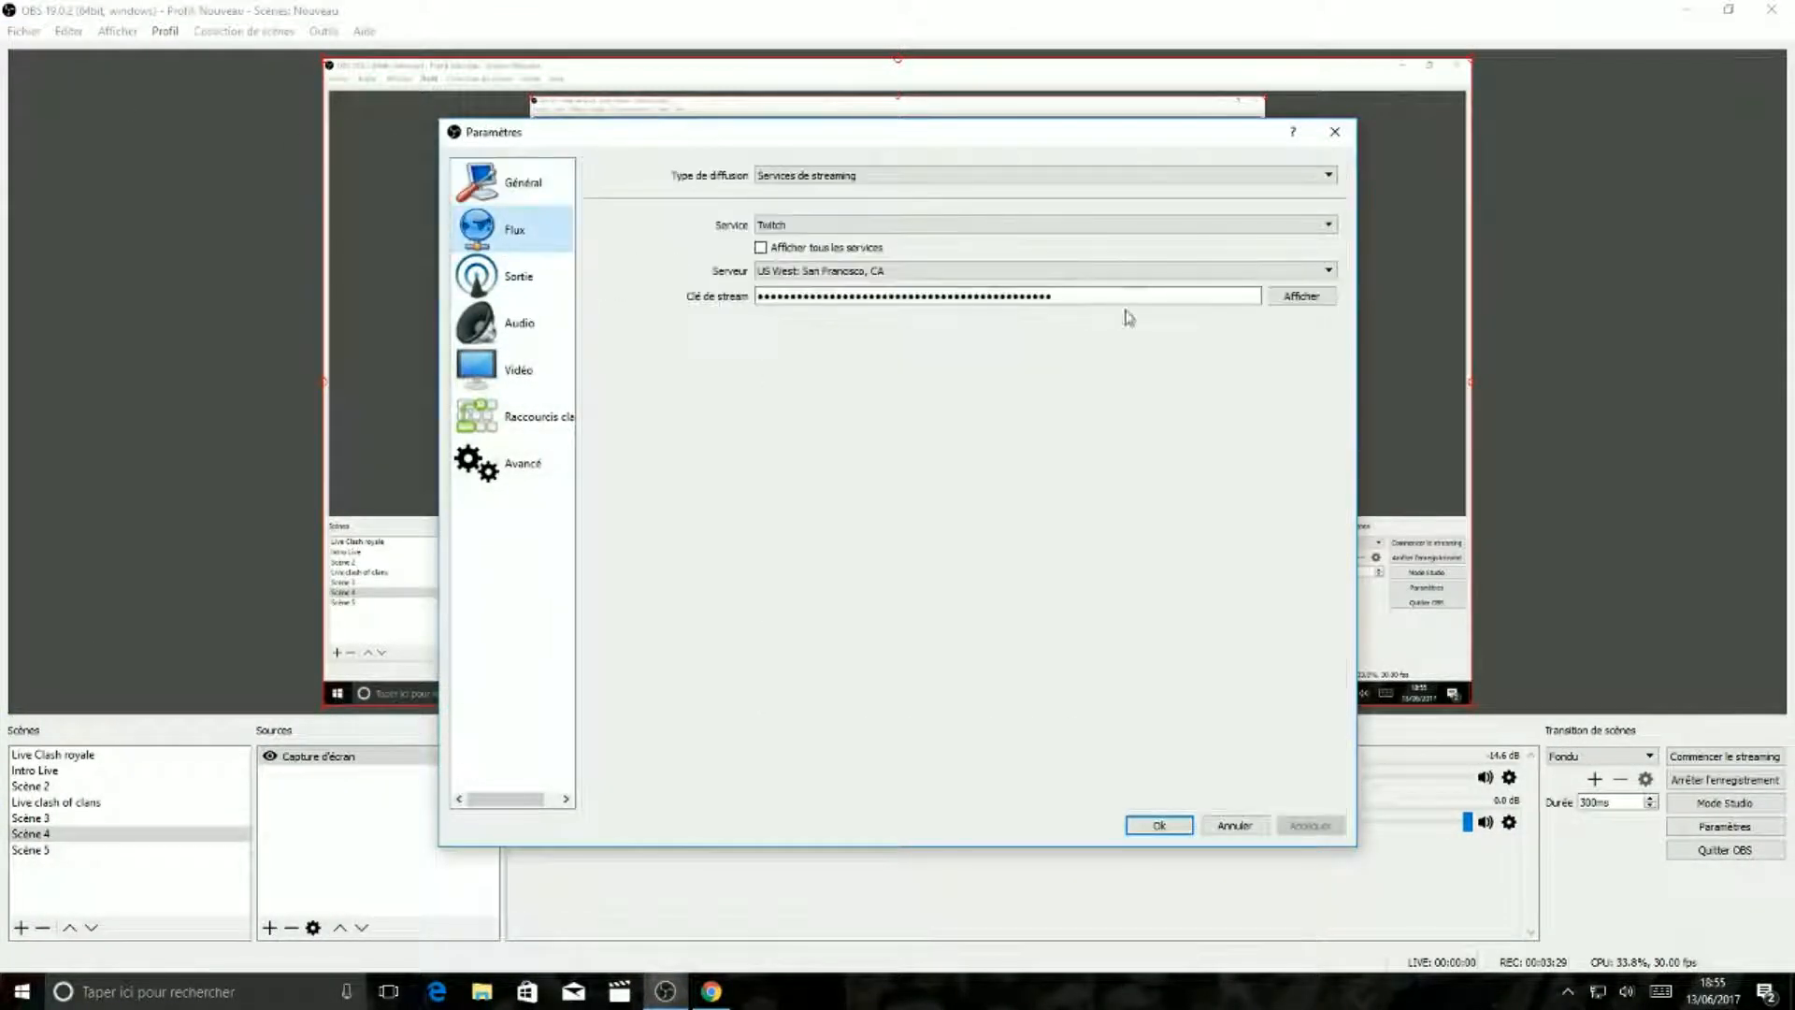
{"action": "double_click", "coordinate": [1070, 295]}
{"action": "left_click", "coordinate": [1092, 292]}
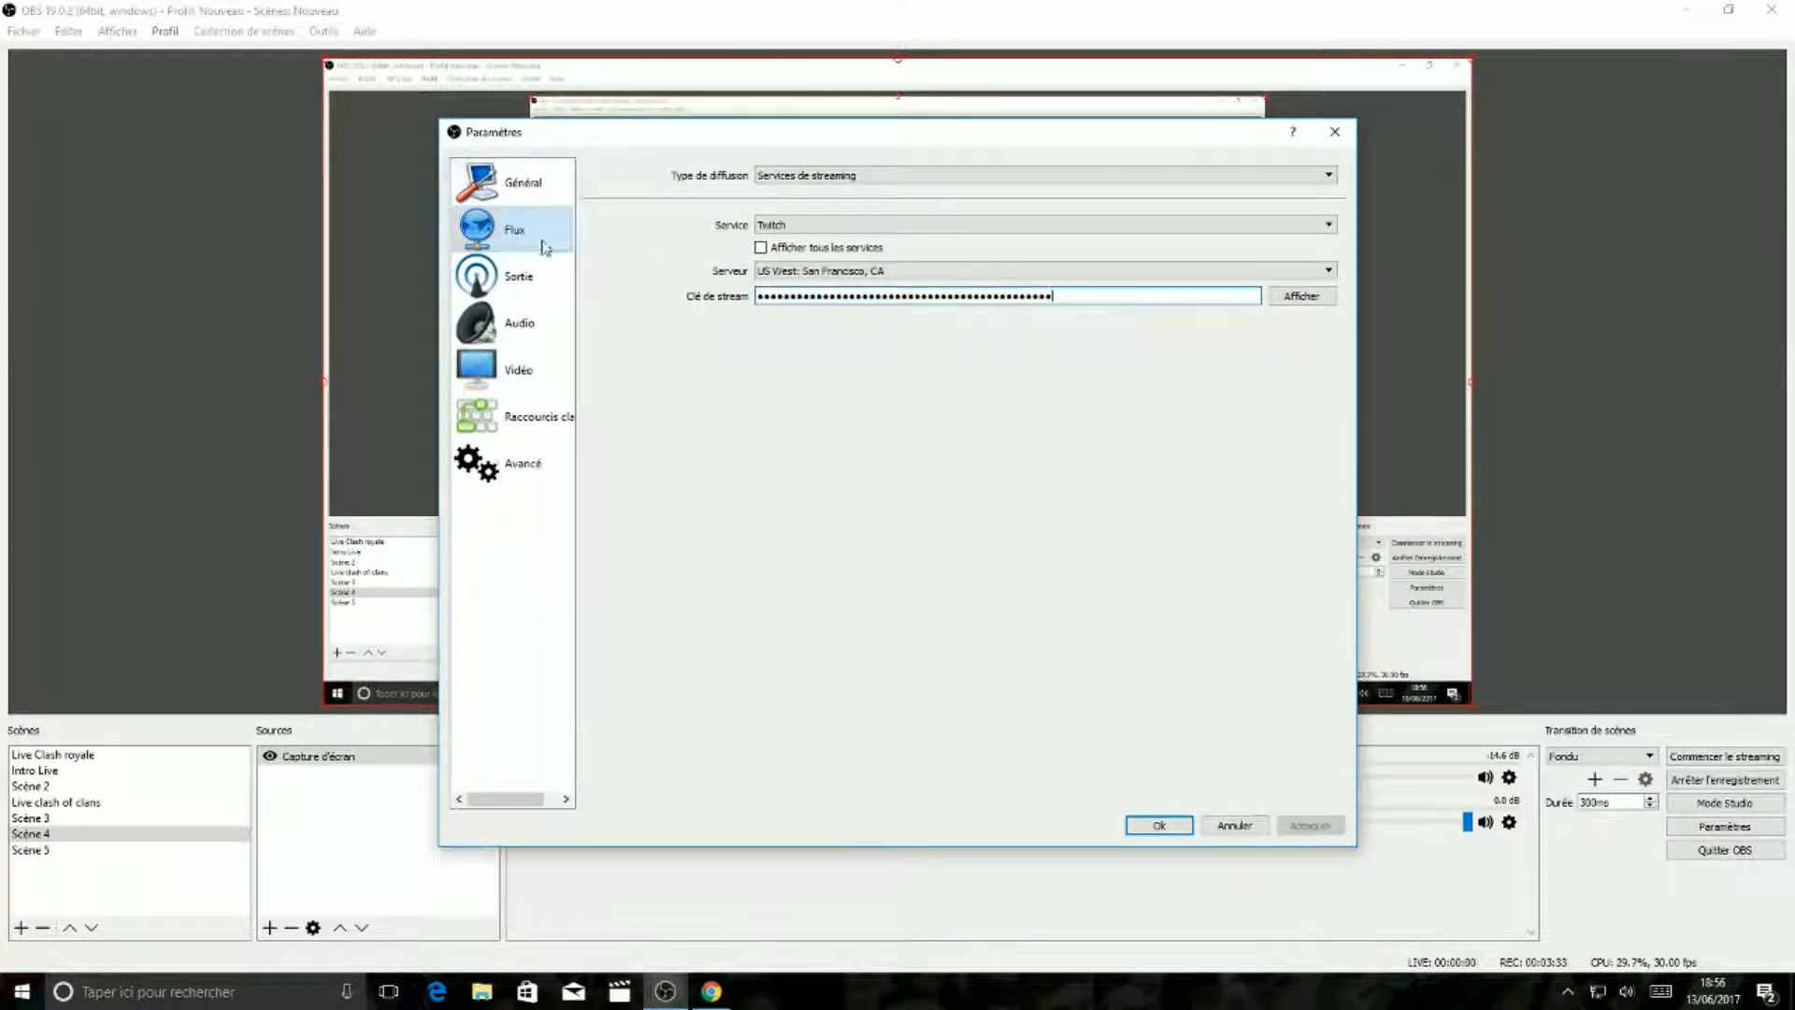
Review the streaming output settings, close the settings dialog with OK and minimize the OBS window.
{"action": "left_click", "coordinate": [523, 280]}
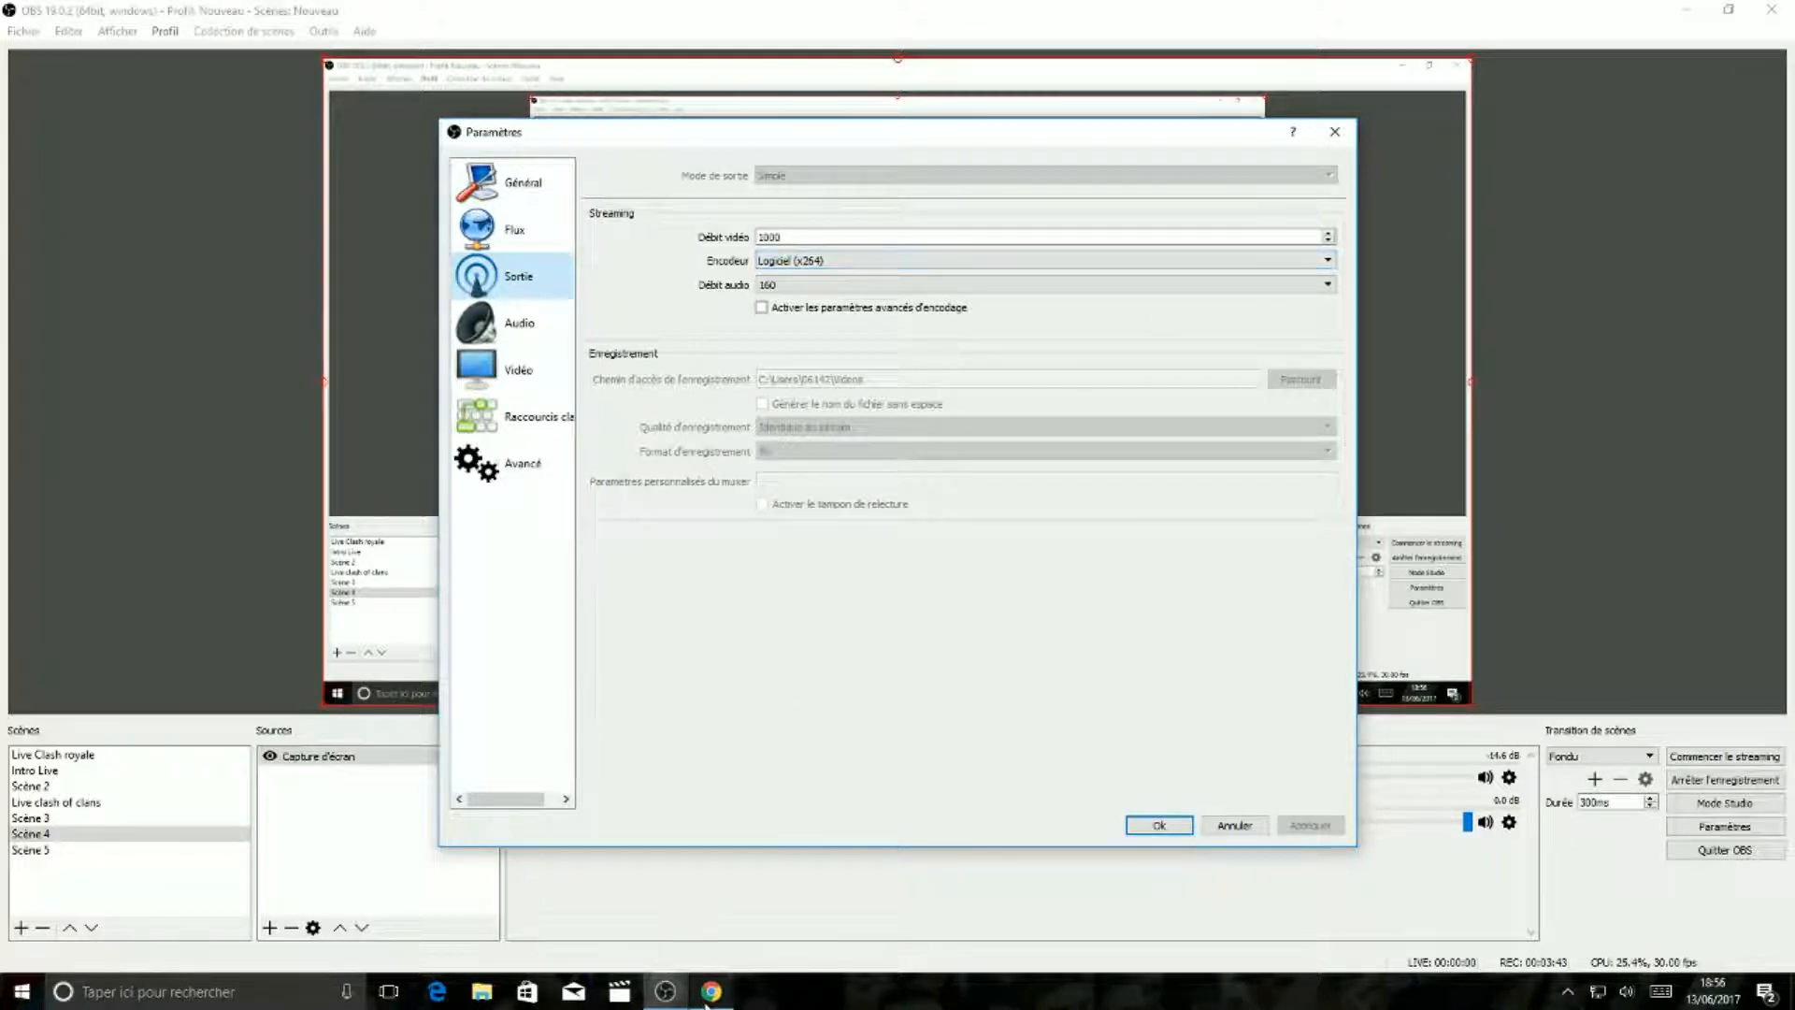
{"action": "mouse_move", "coordinate": [675, 998]}
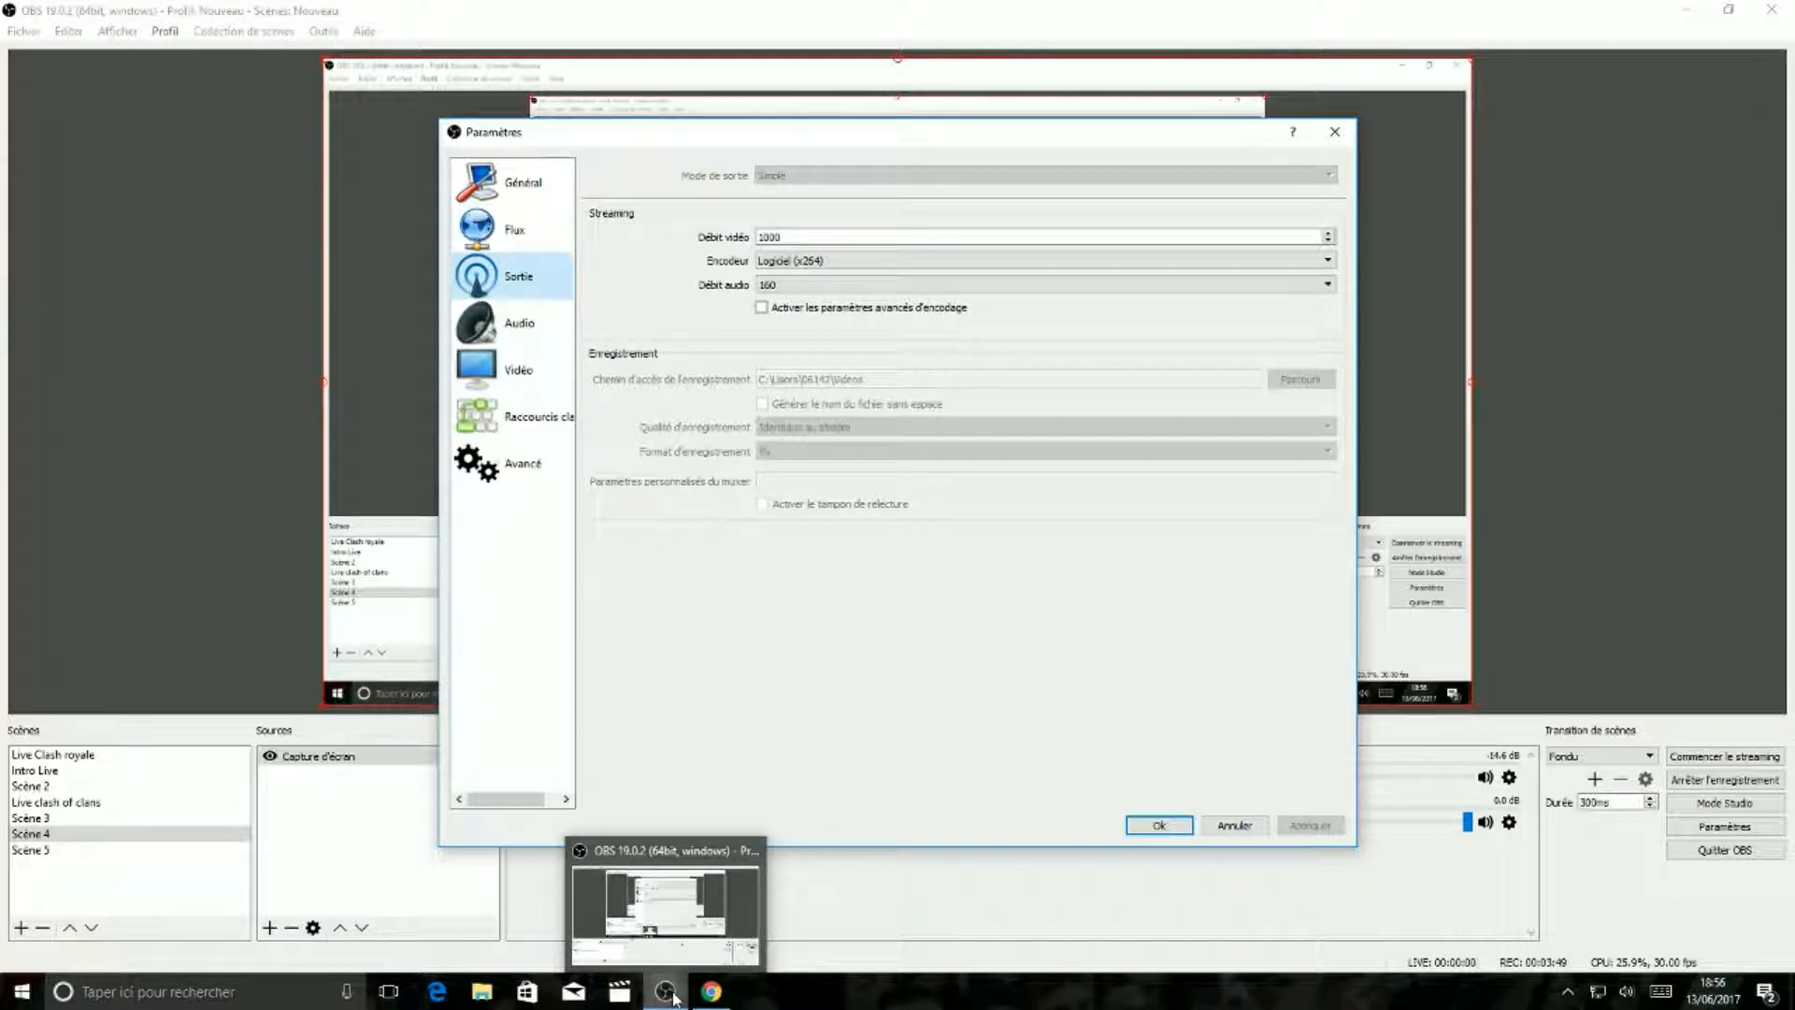
{"action": "left_click", "coordinate": [675, 997]}
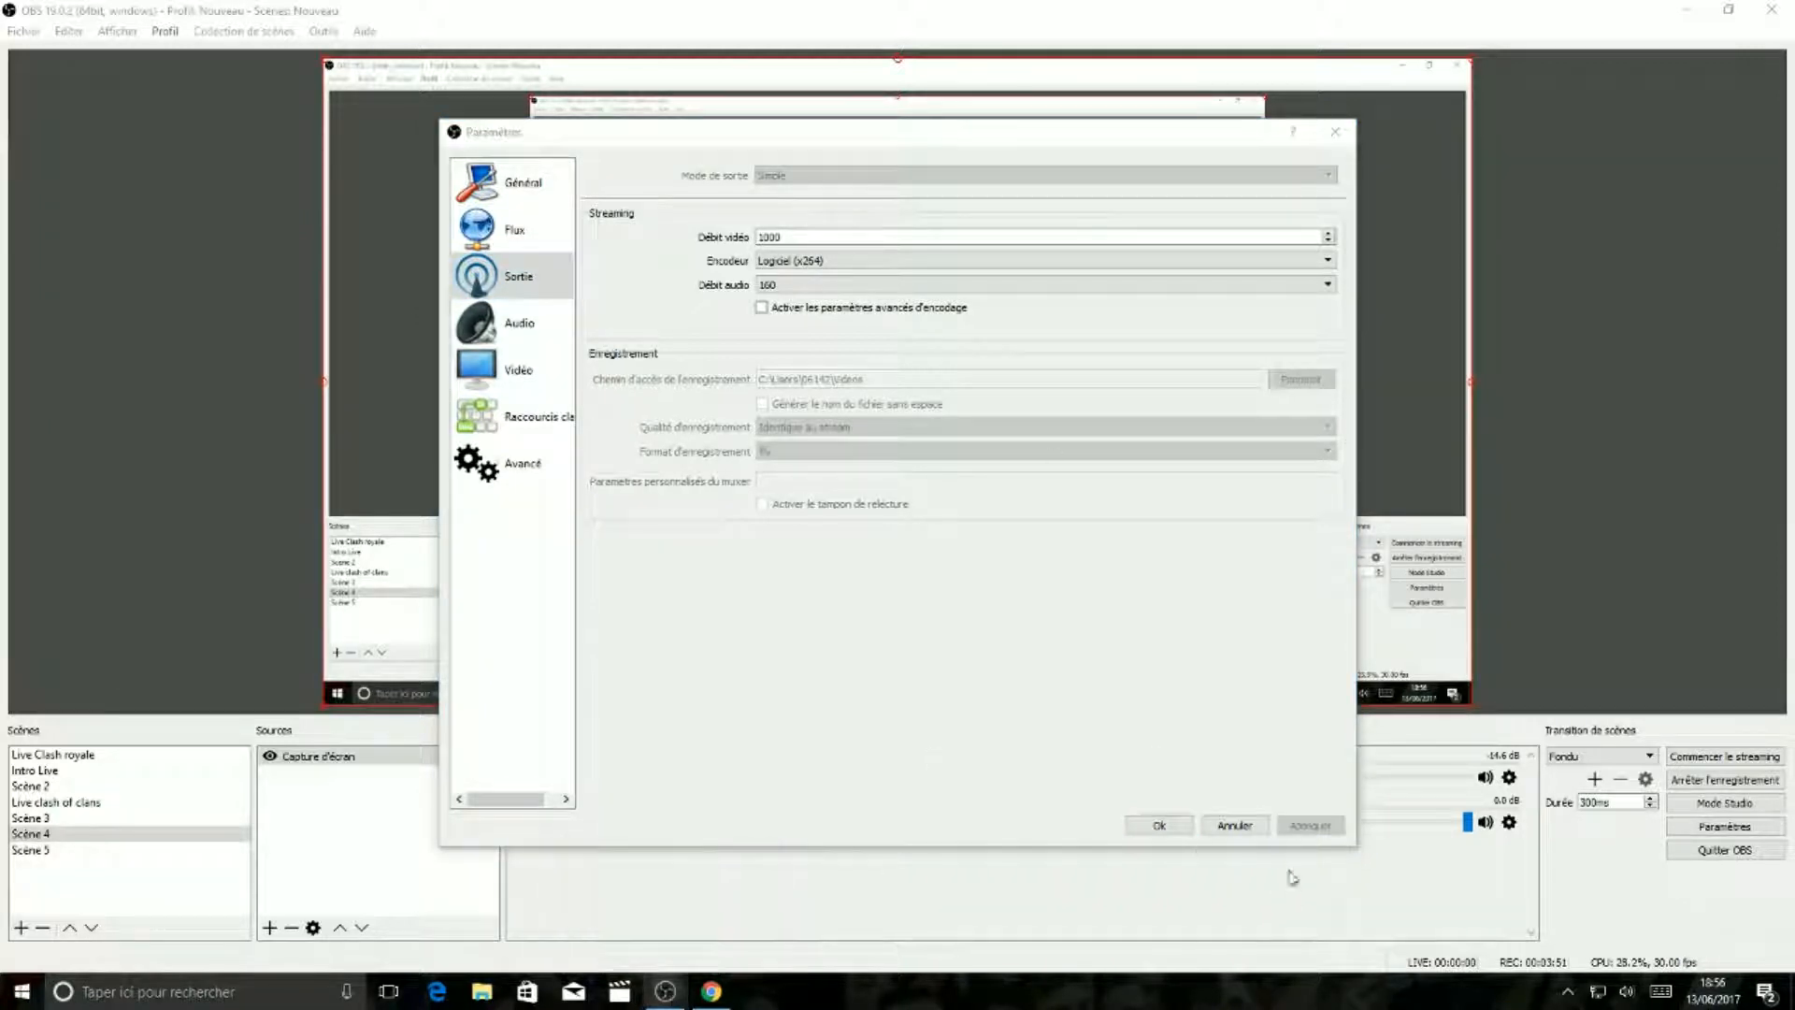
{"action": "left_click", "coordinate": [1182, 833]}
{"action": "left_click", "coordinate": [1686, 10]}
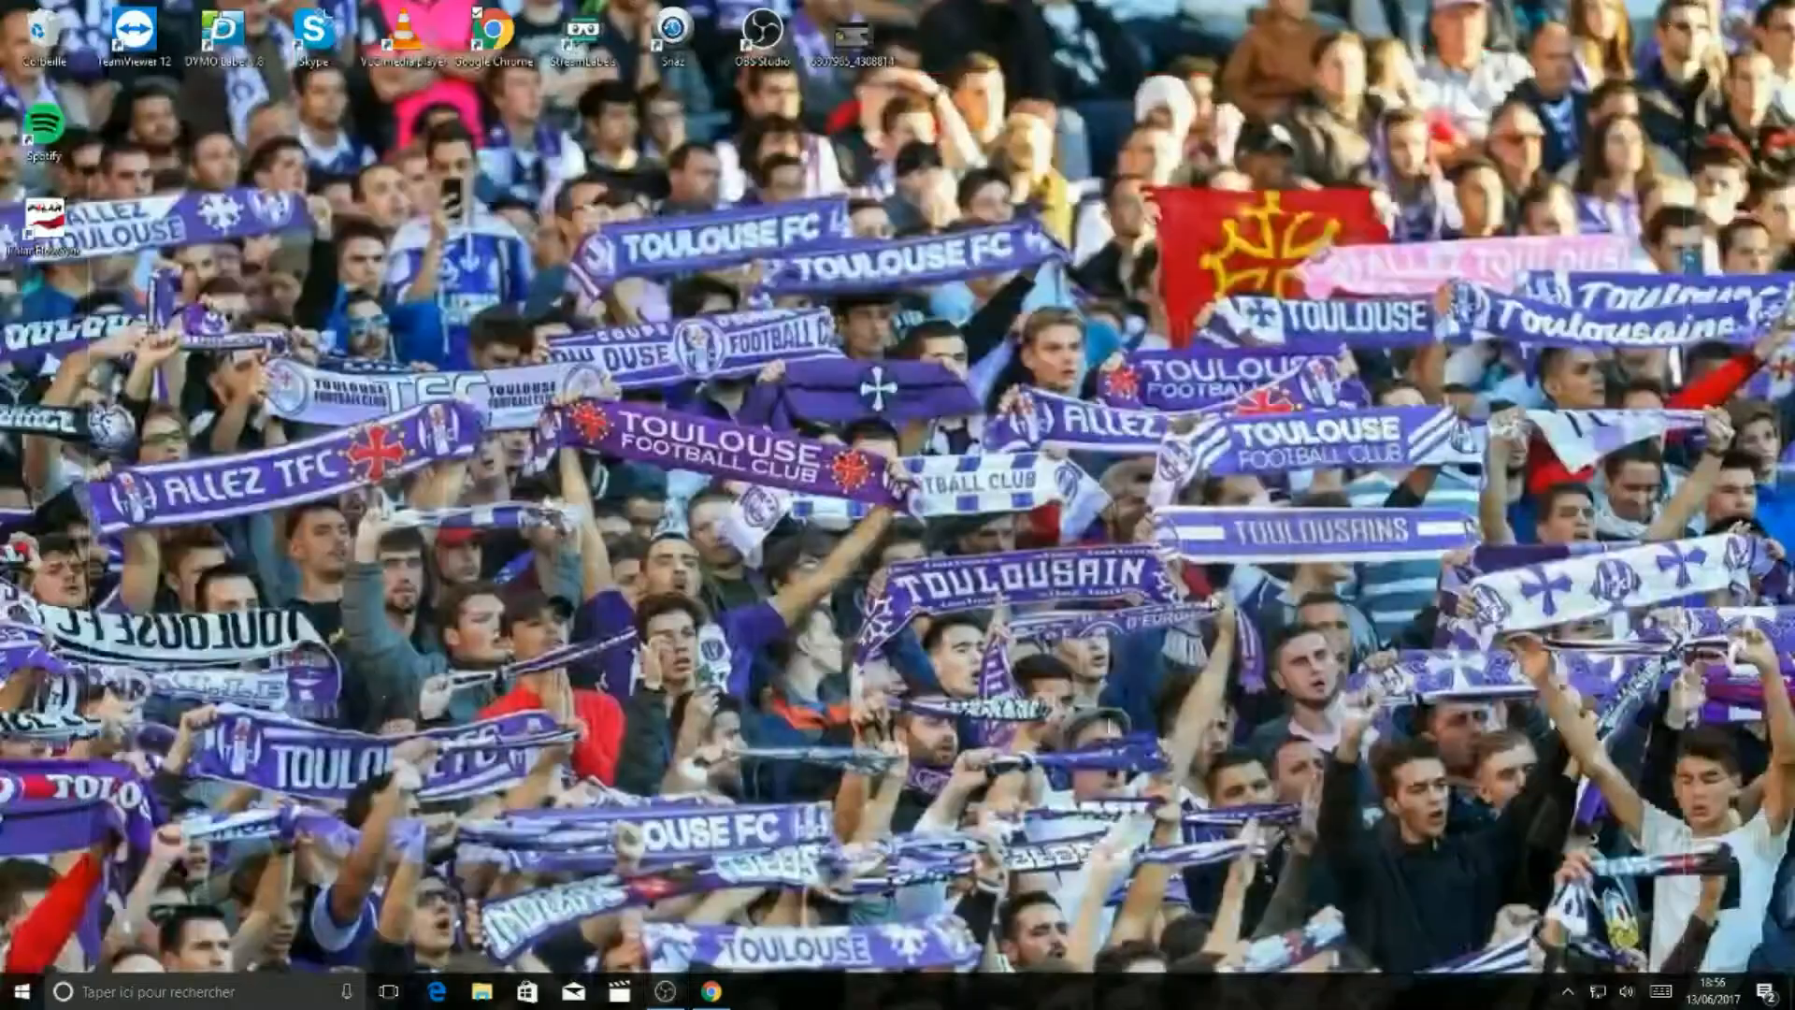
Switch to Google Chrome, replace the Twitch tab with a search for "speedtest" and run the connection test on Speedtest by Ookla.
{"action": "left_click", "coordinate": [711, 991]}
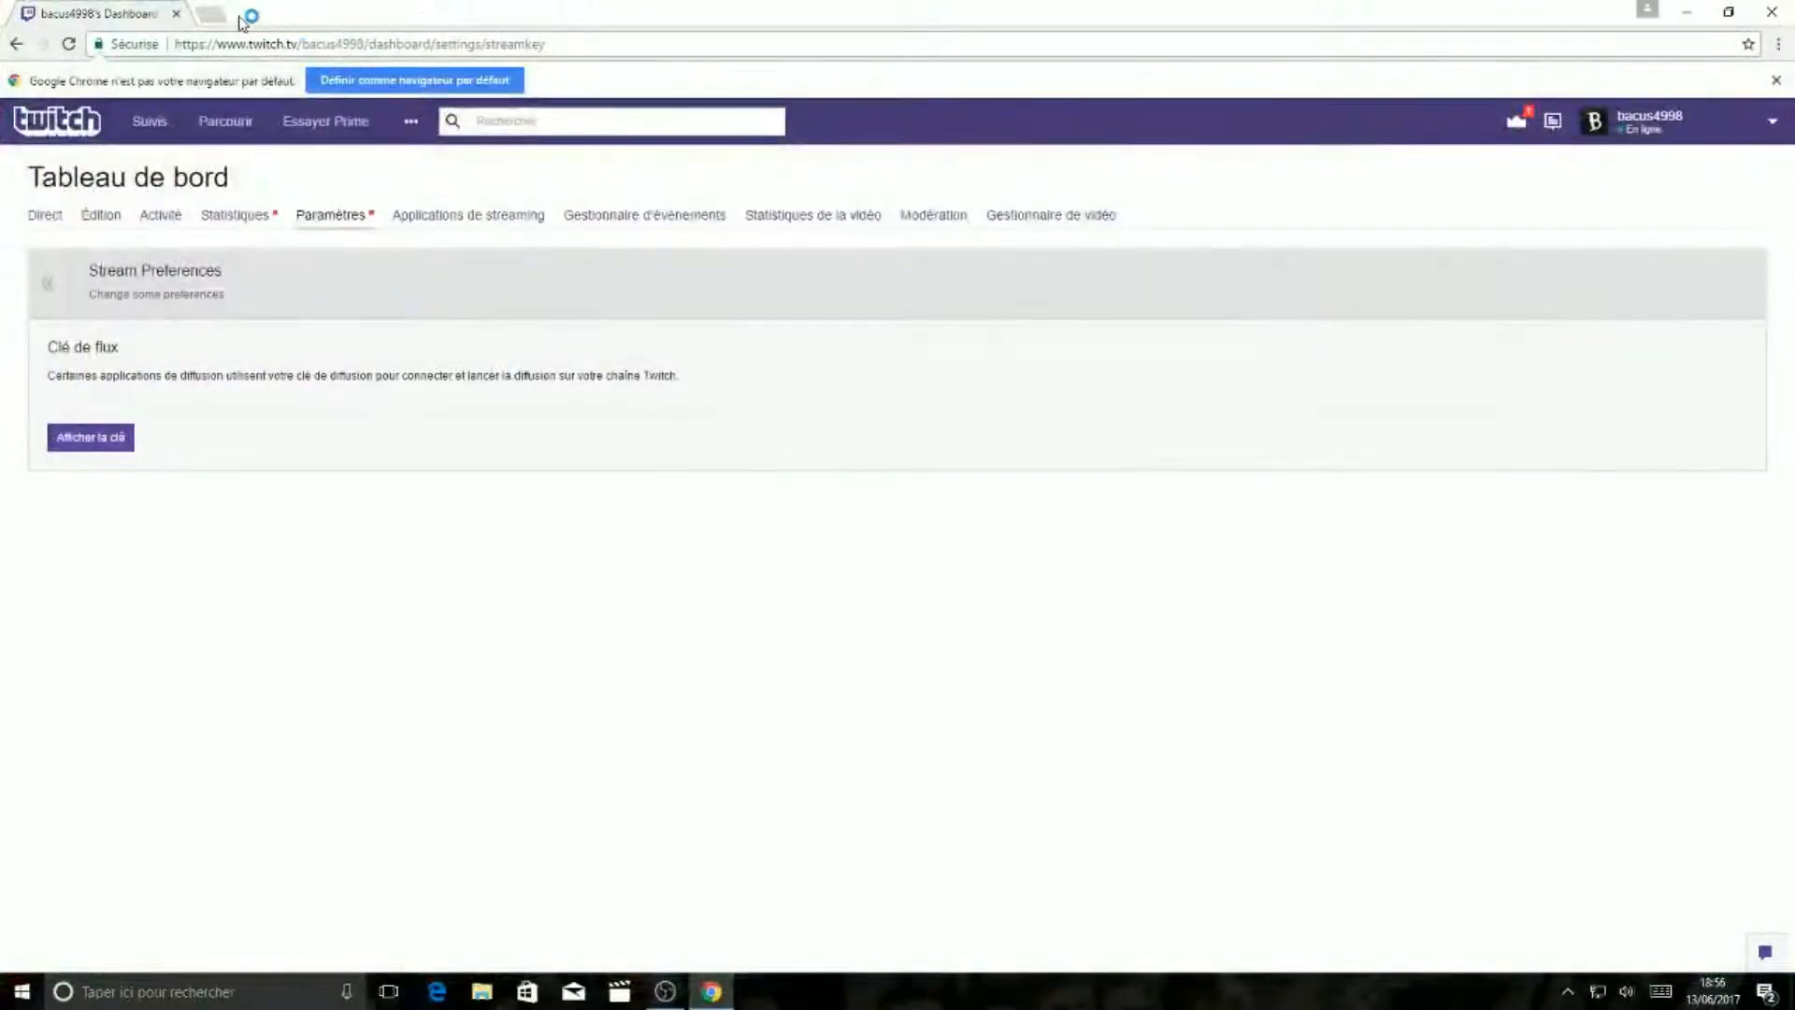
{"action": "left_click", "coordinate": [210, 16]}
{"action": "left_click", "coordinate": [176, 13]}
{"action": "left_click", "coordinate": [663, 374]}
{"action": "type", "text": "spped"}
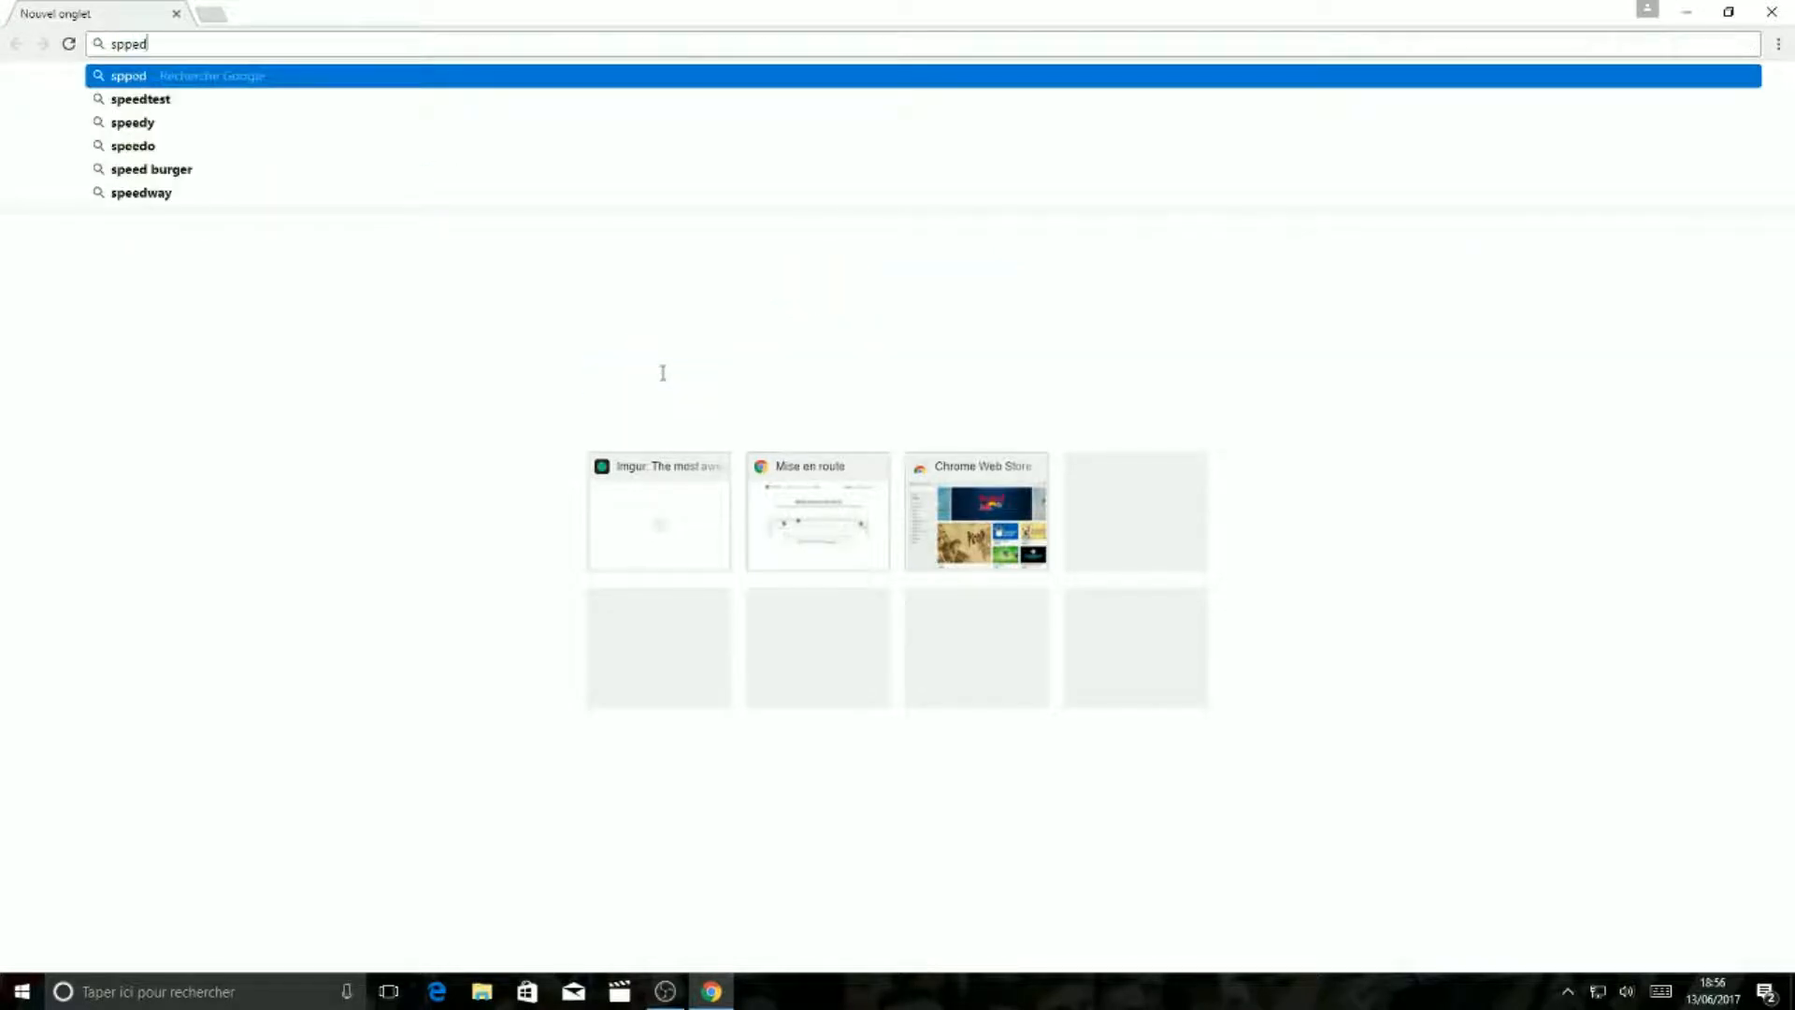
{"action": "key", "text": "Return"}
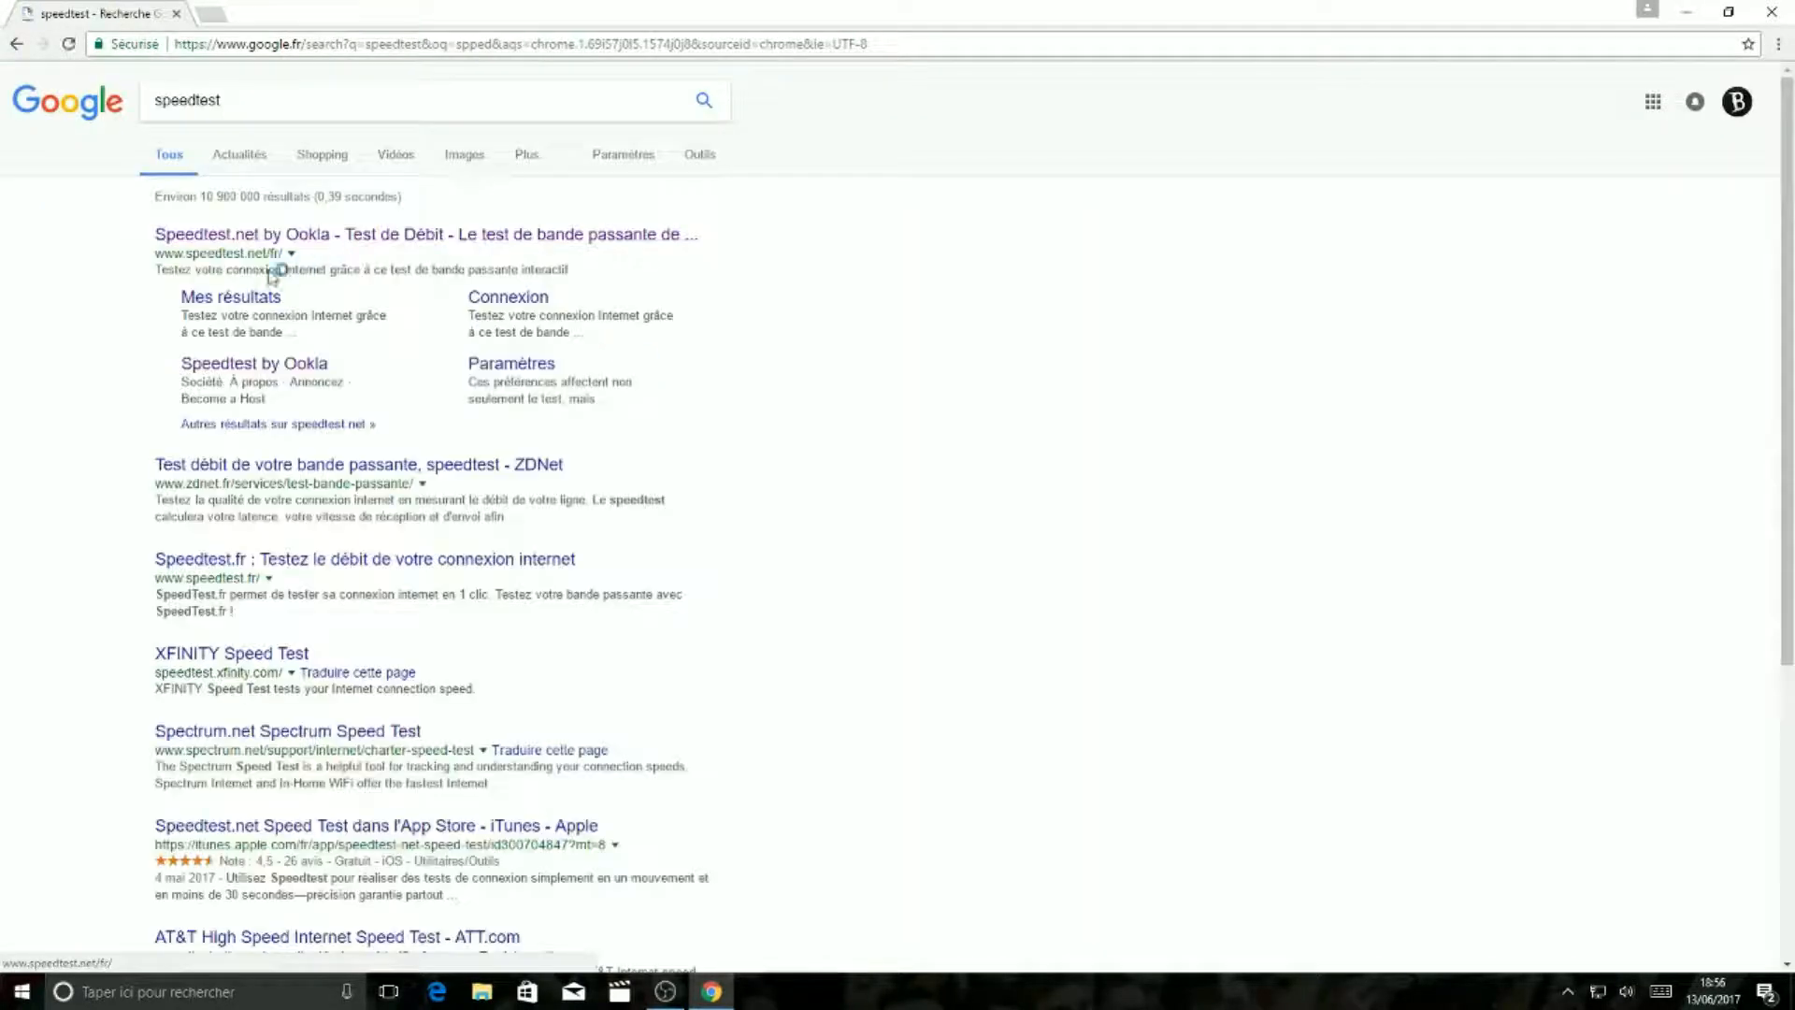
{"action": "left_click", "coordinate": [225, 236]}
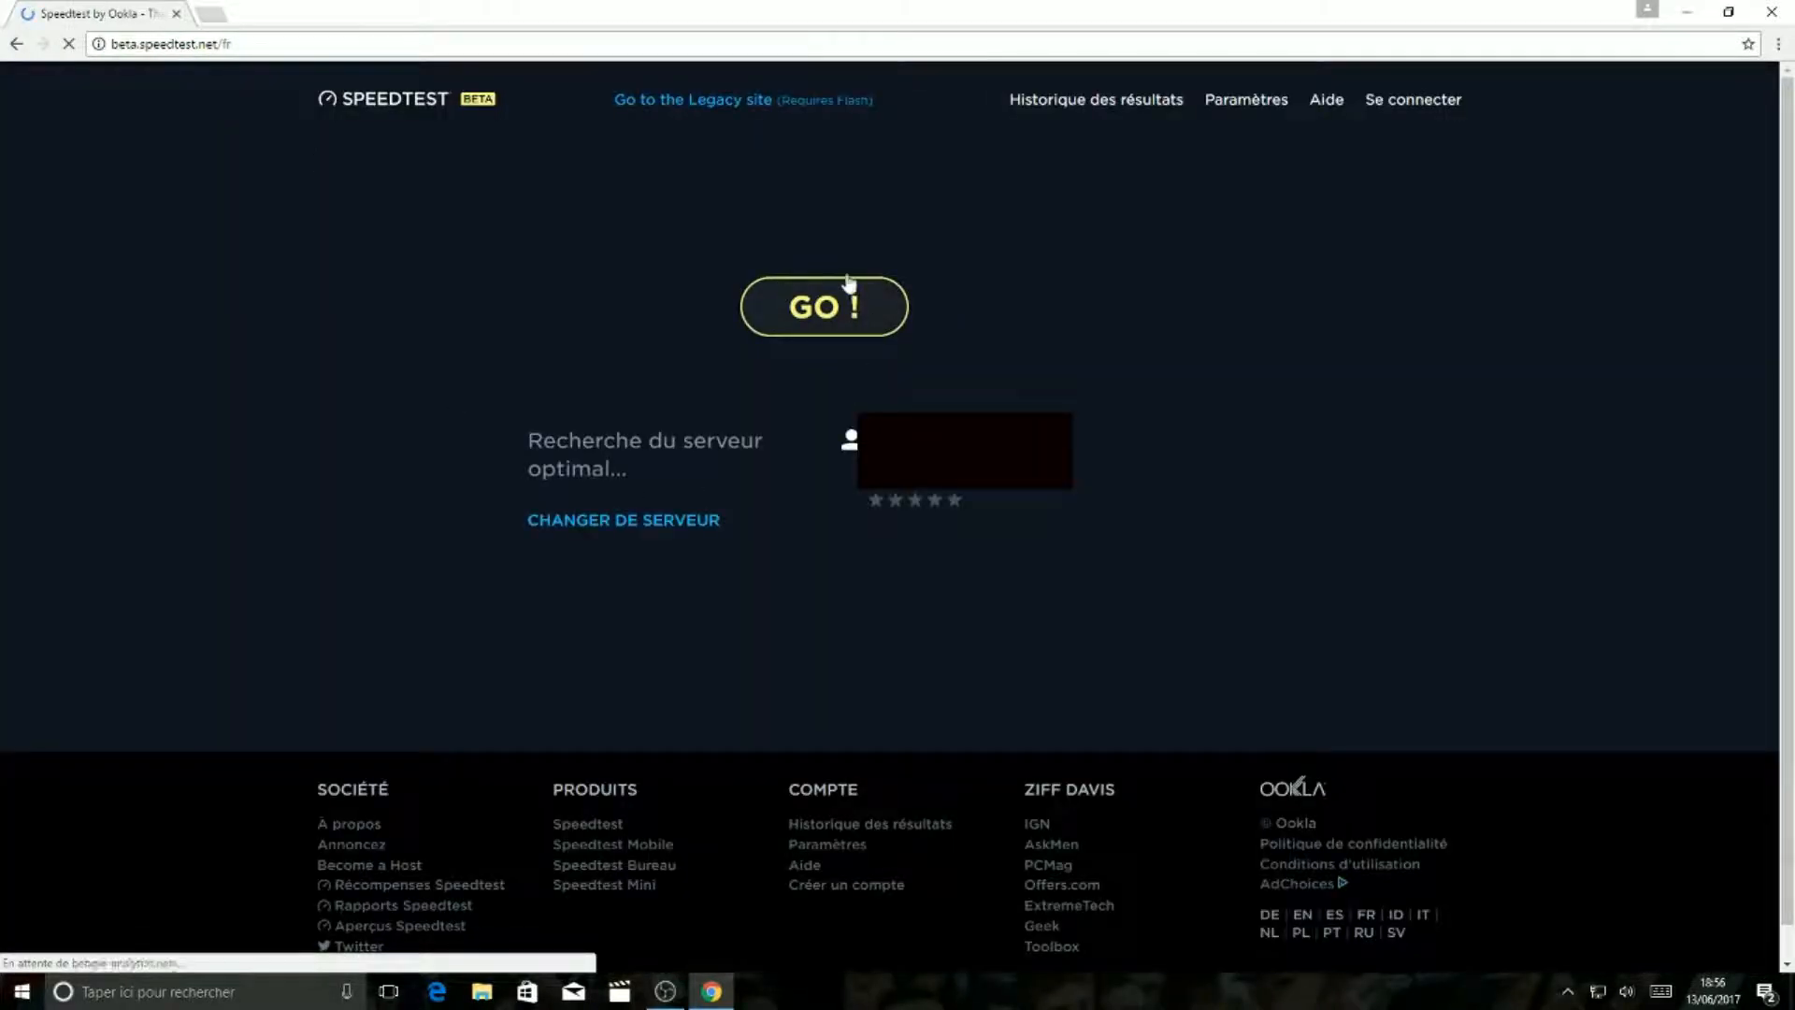
{"action": "left_click", "coordinate": [852, 309]}
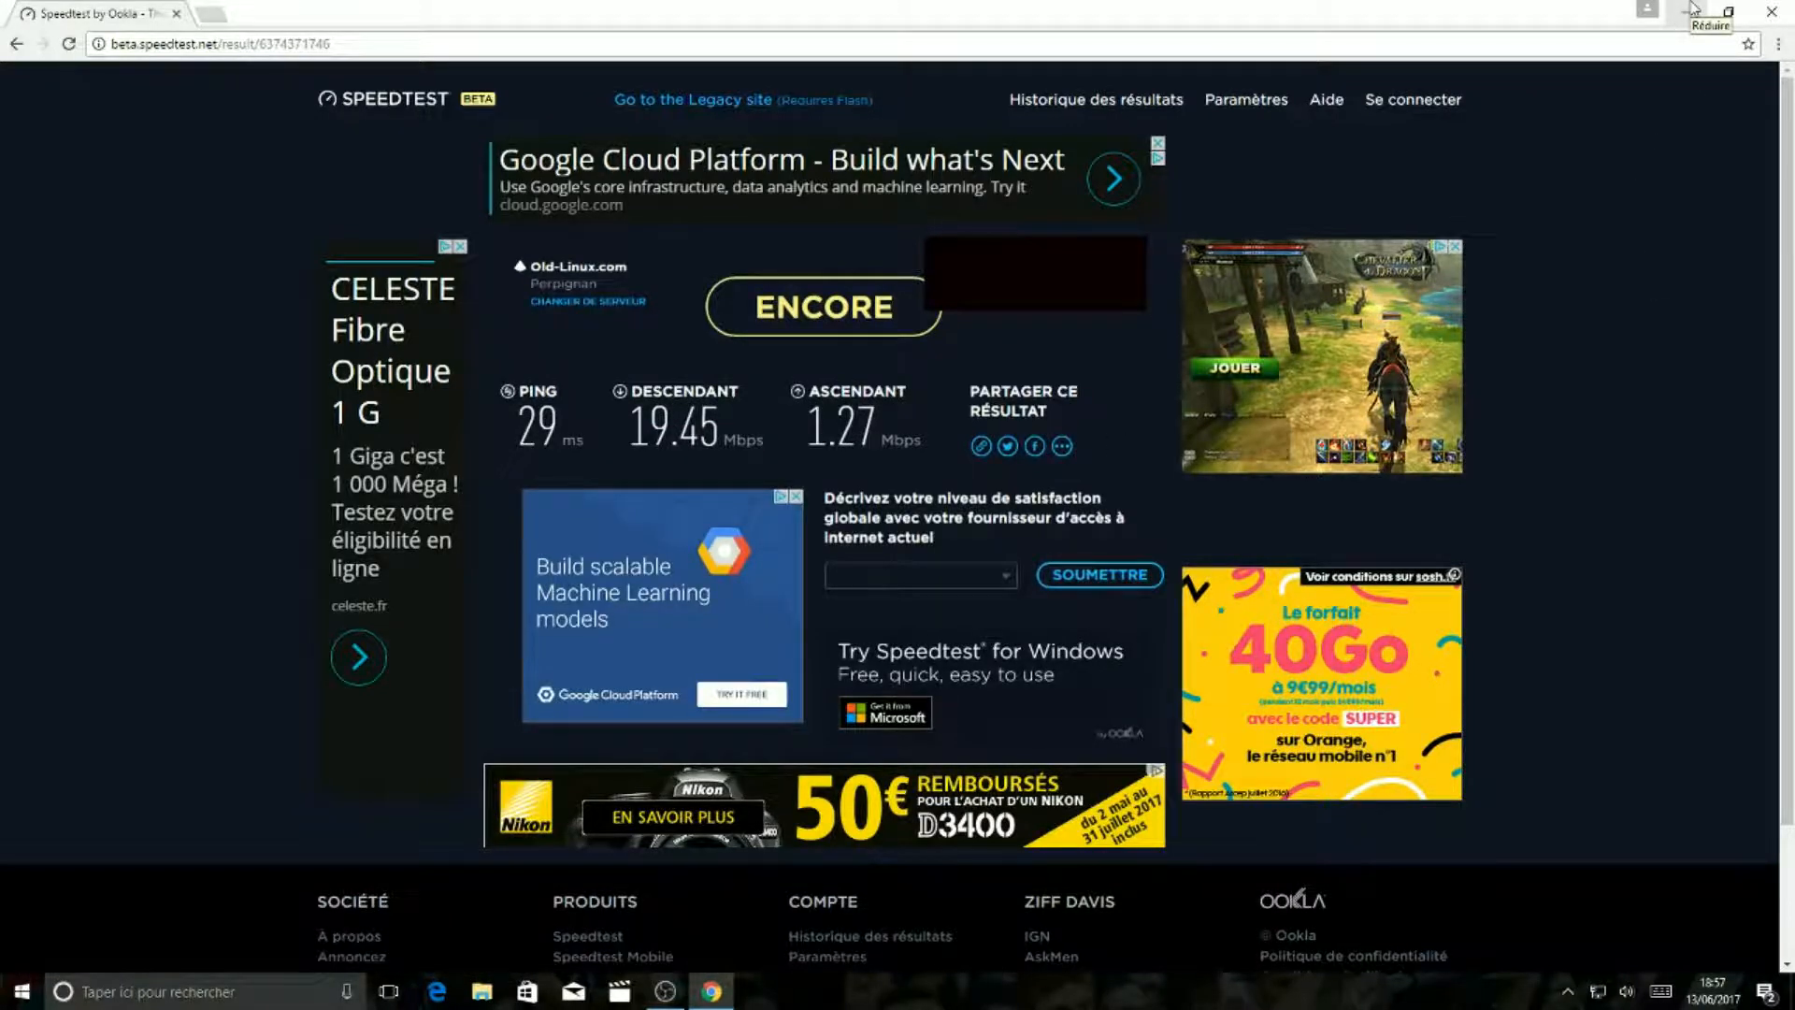
Minimize Chrome, return to OBS Studio and reopen the output settings.
{"action": "left_click", "coordinate": [1694, 9]}
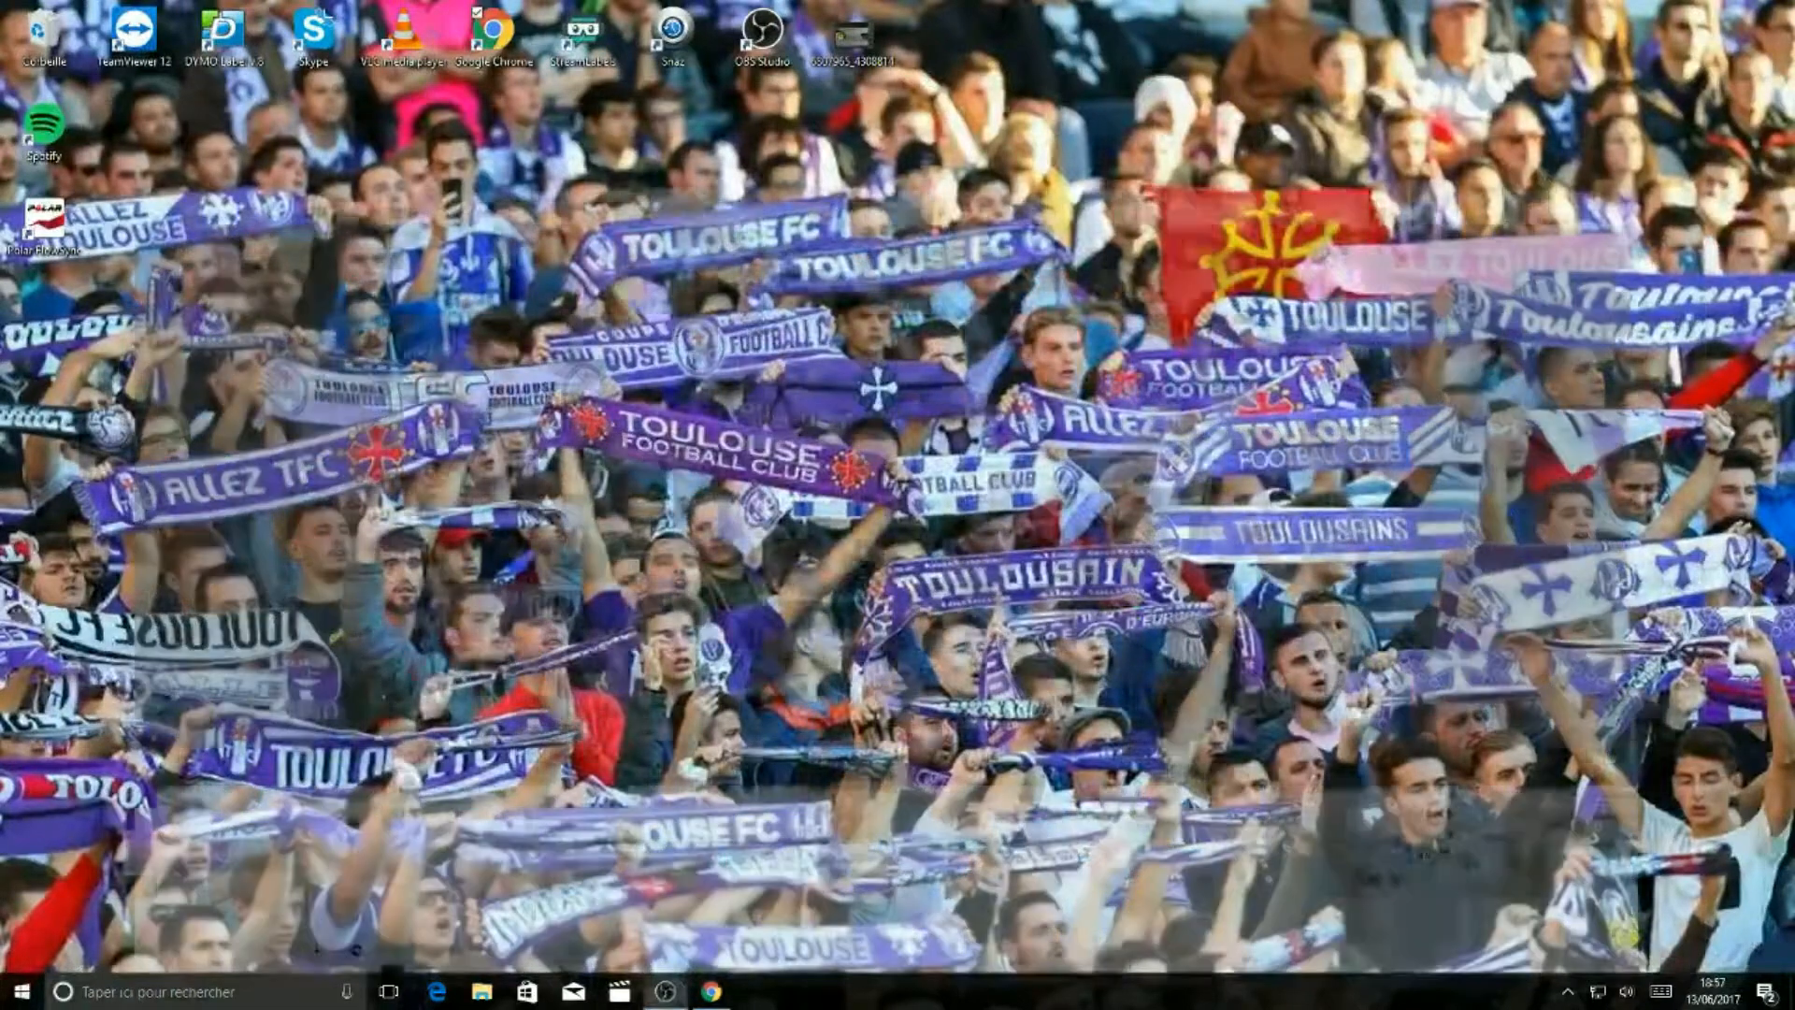
{"action": "left_click", "coordinate": [664, 991]}
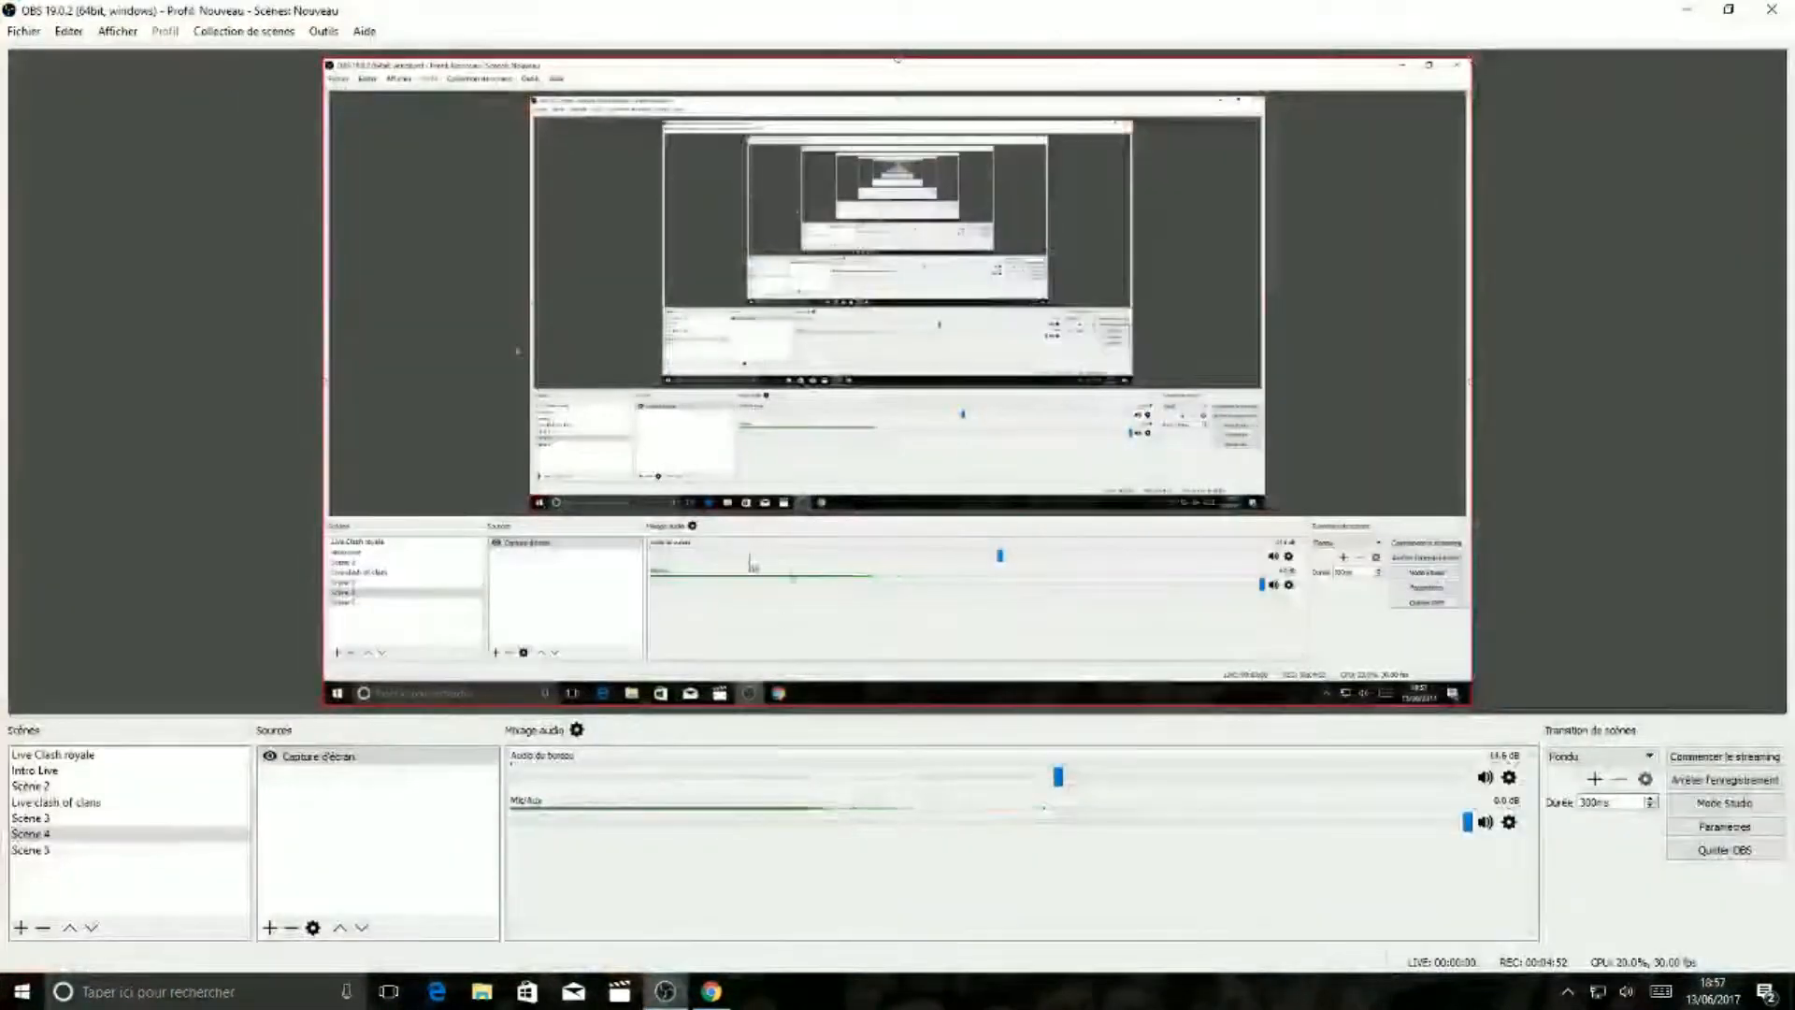
{"action": "left_click", "coordinate": [23, 31]}
{"action": "left_click", "coordinate": [71, 103]}
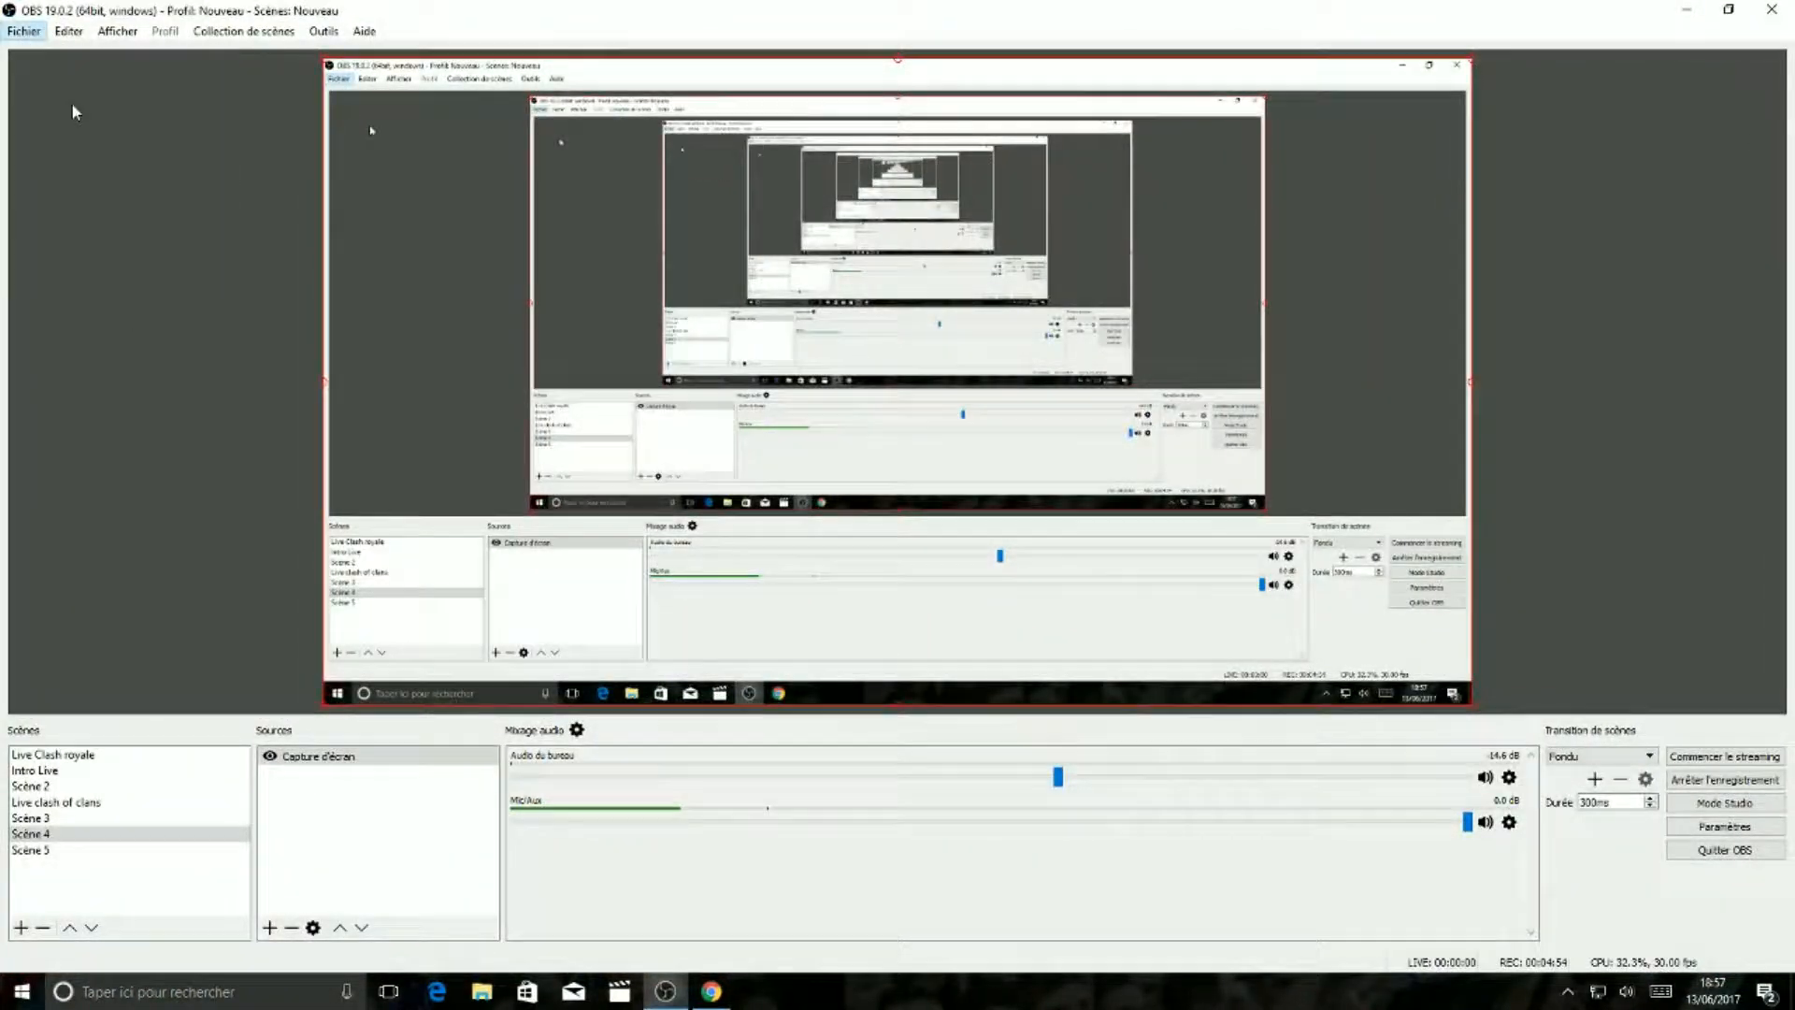
{"action": "left_click", "coordinate": [520, 291]}
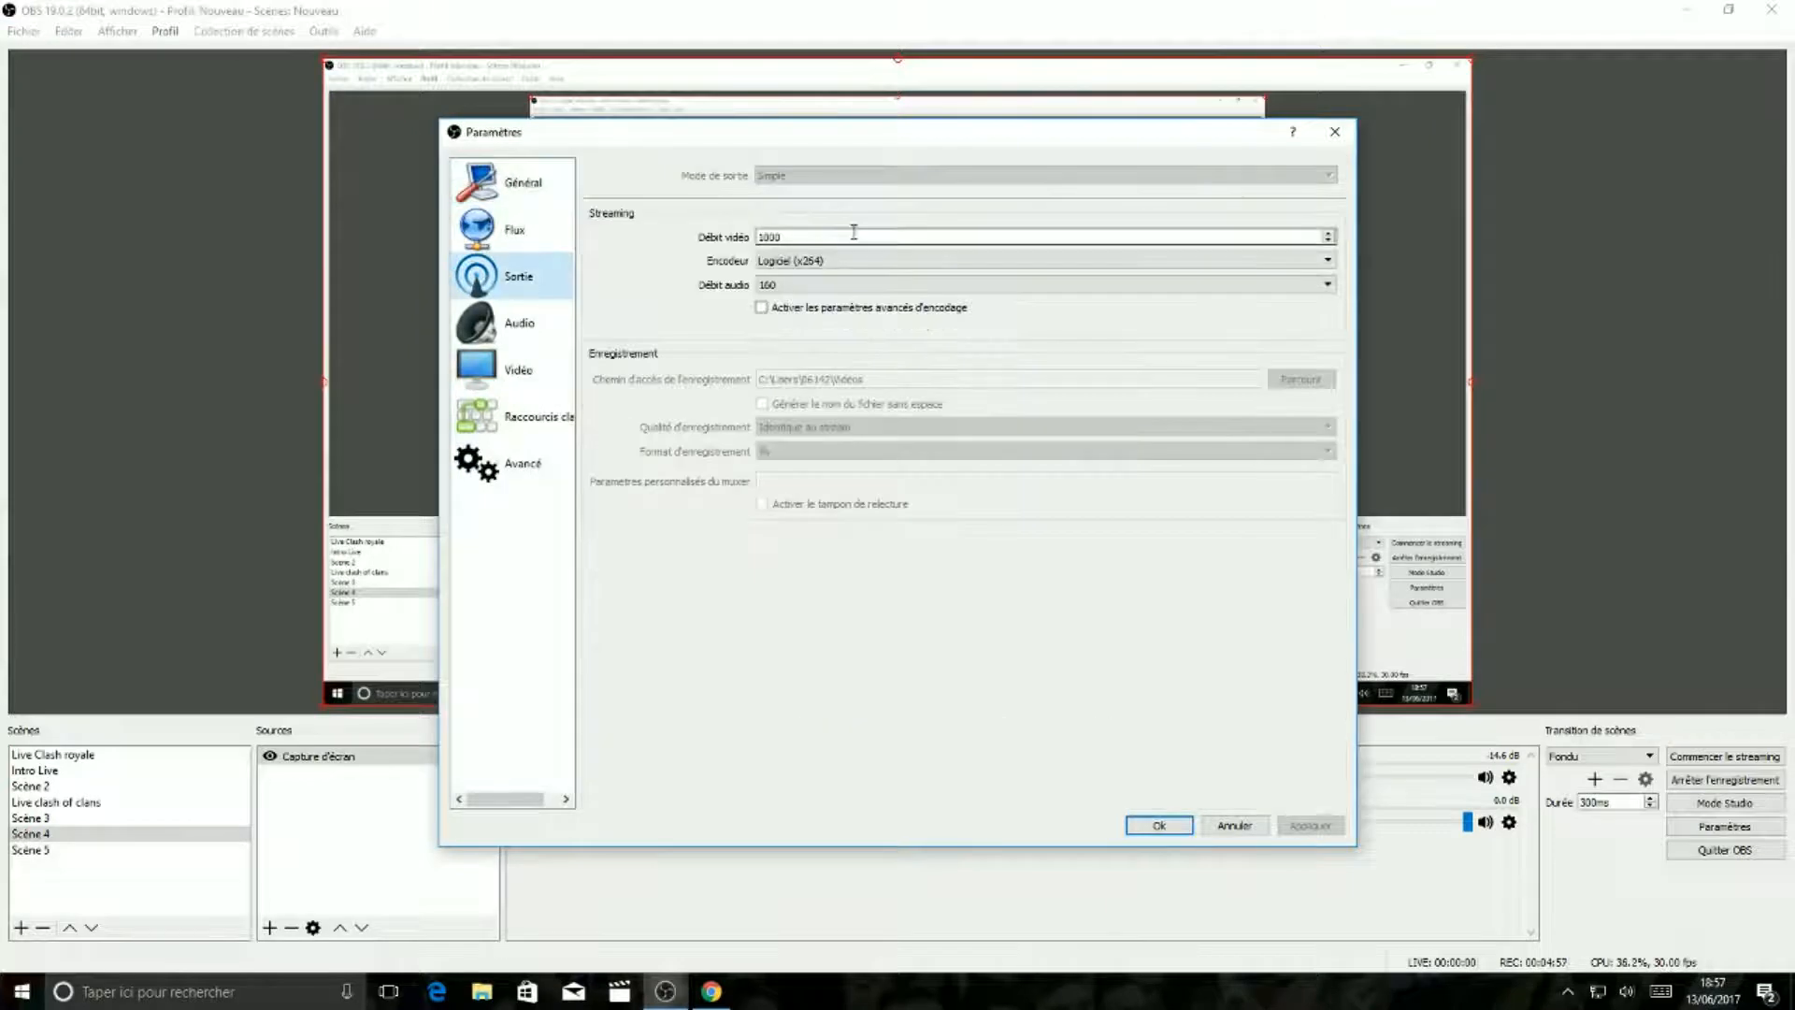
Compare the upload speed on the Speedtest result page with the video bitrate in the OBS output settings.
{"action": "mouse_move", "coordinate": [711, 991]}
{"action": "left_click", "coordinate": [715, 907]}
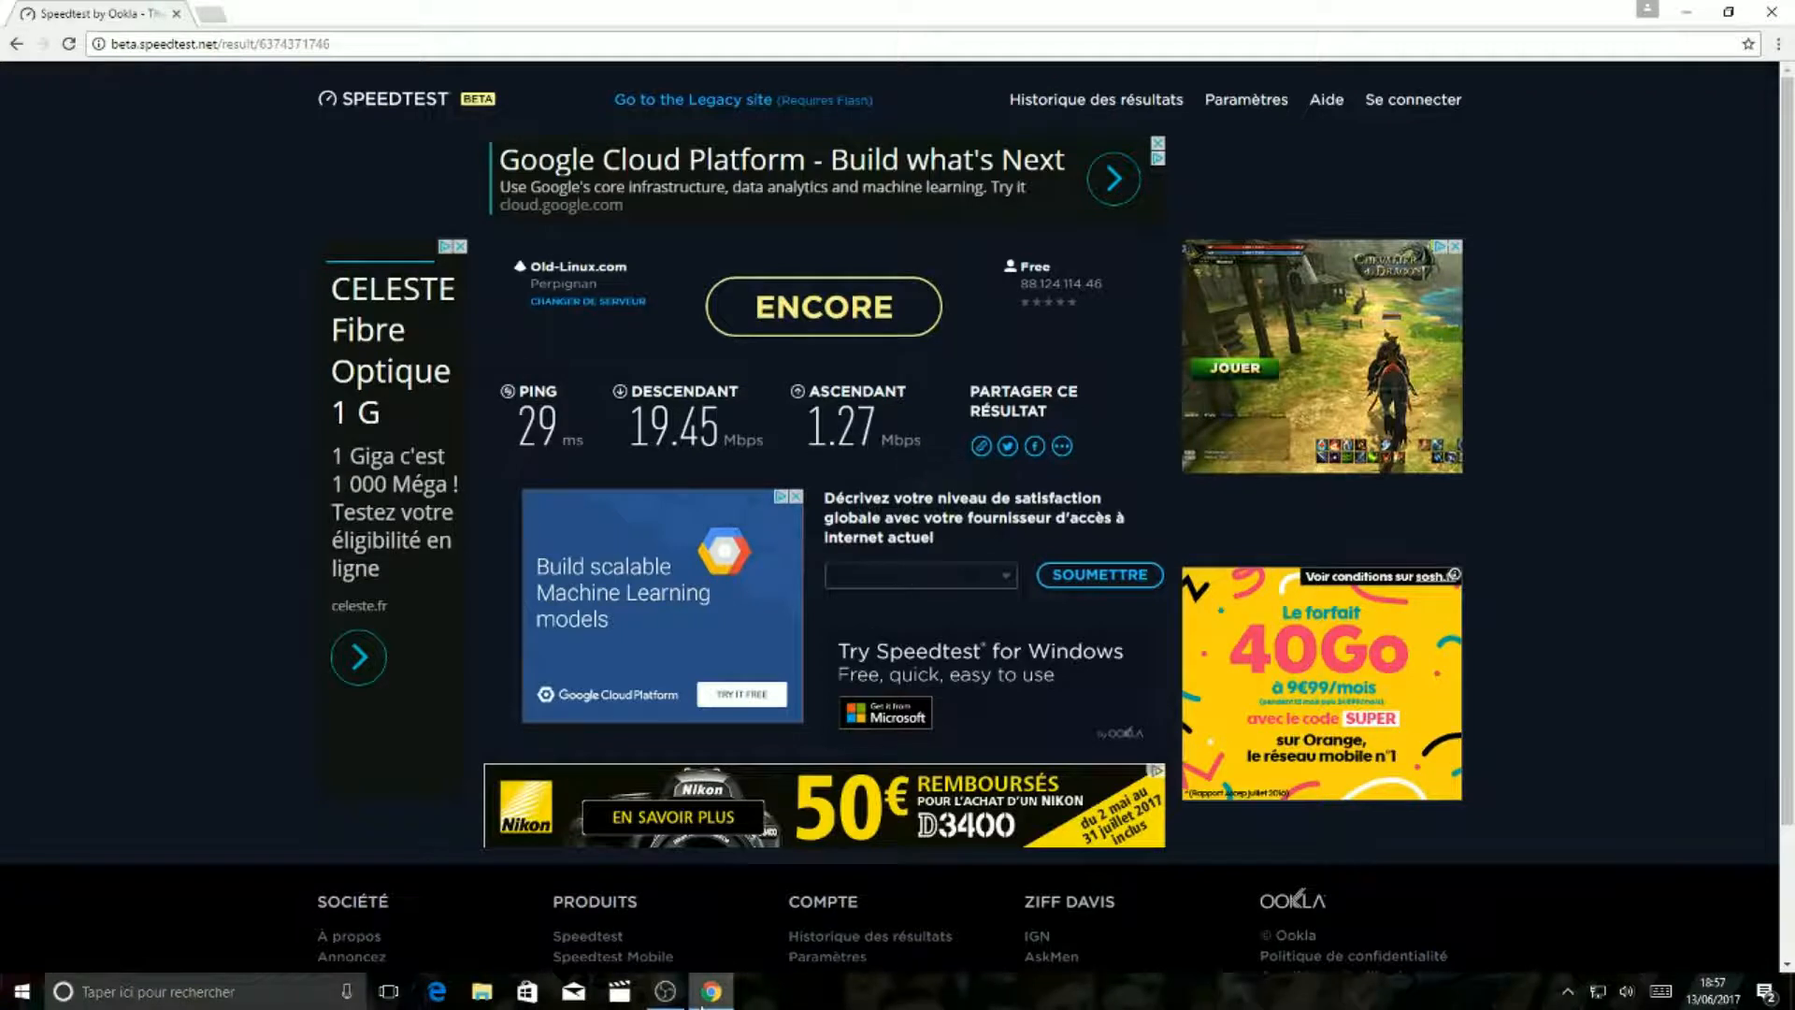
{"action": "key", "text": "alt+Tab"}
{"action": "left_click", "coordinate": [790, 236]}
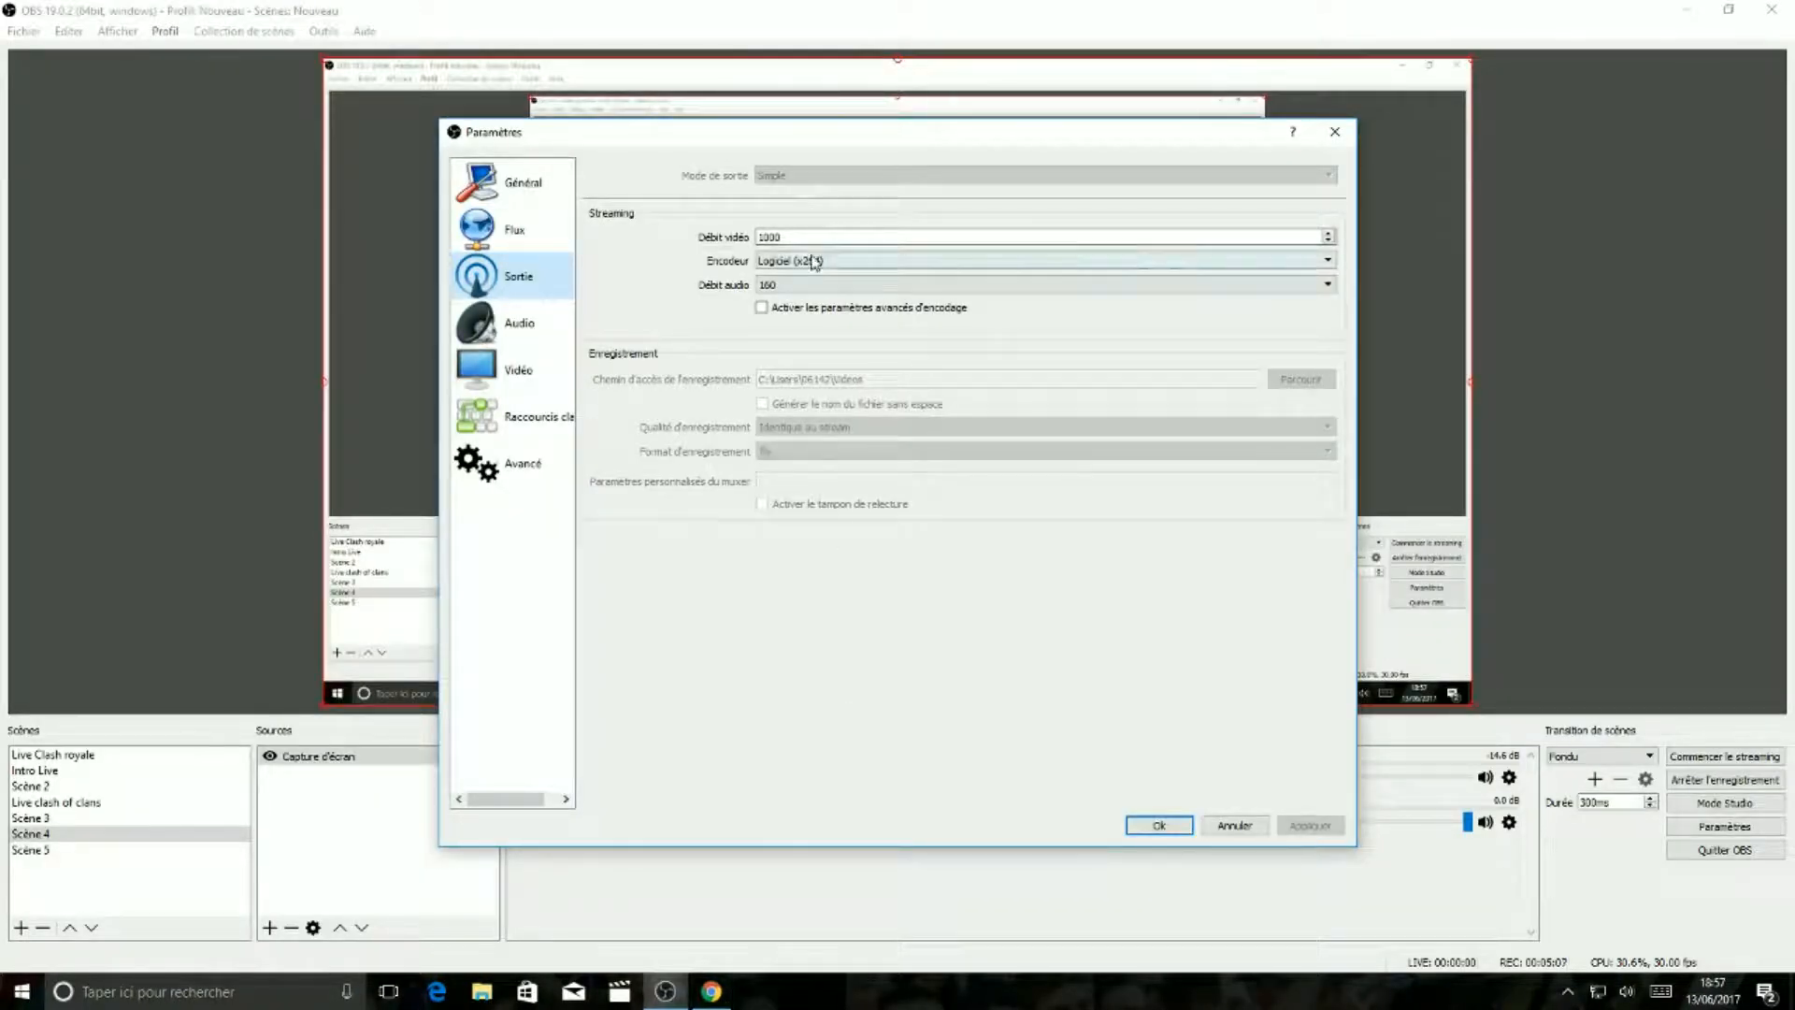
{"action": "mouse_move", "coordinate": [725, 996]}
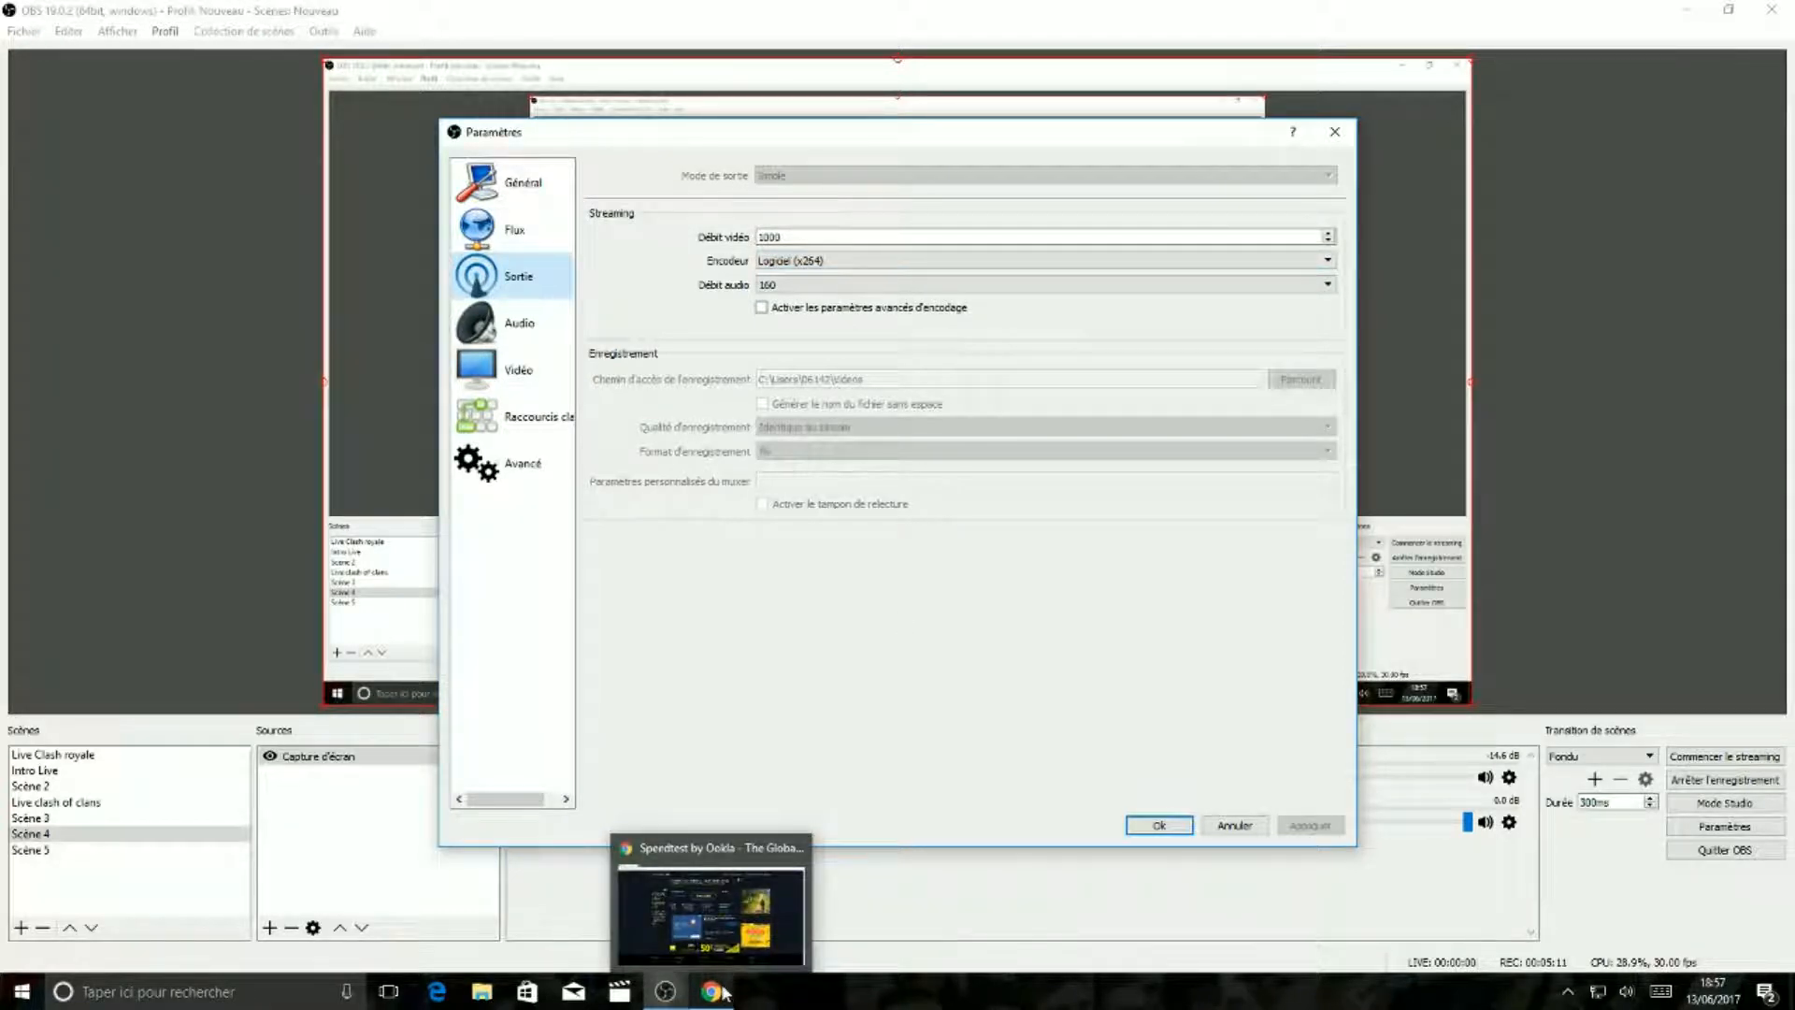
{"action": "left_click", "coordinate": [726, 994]}
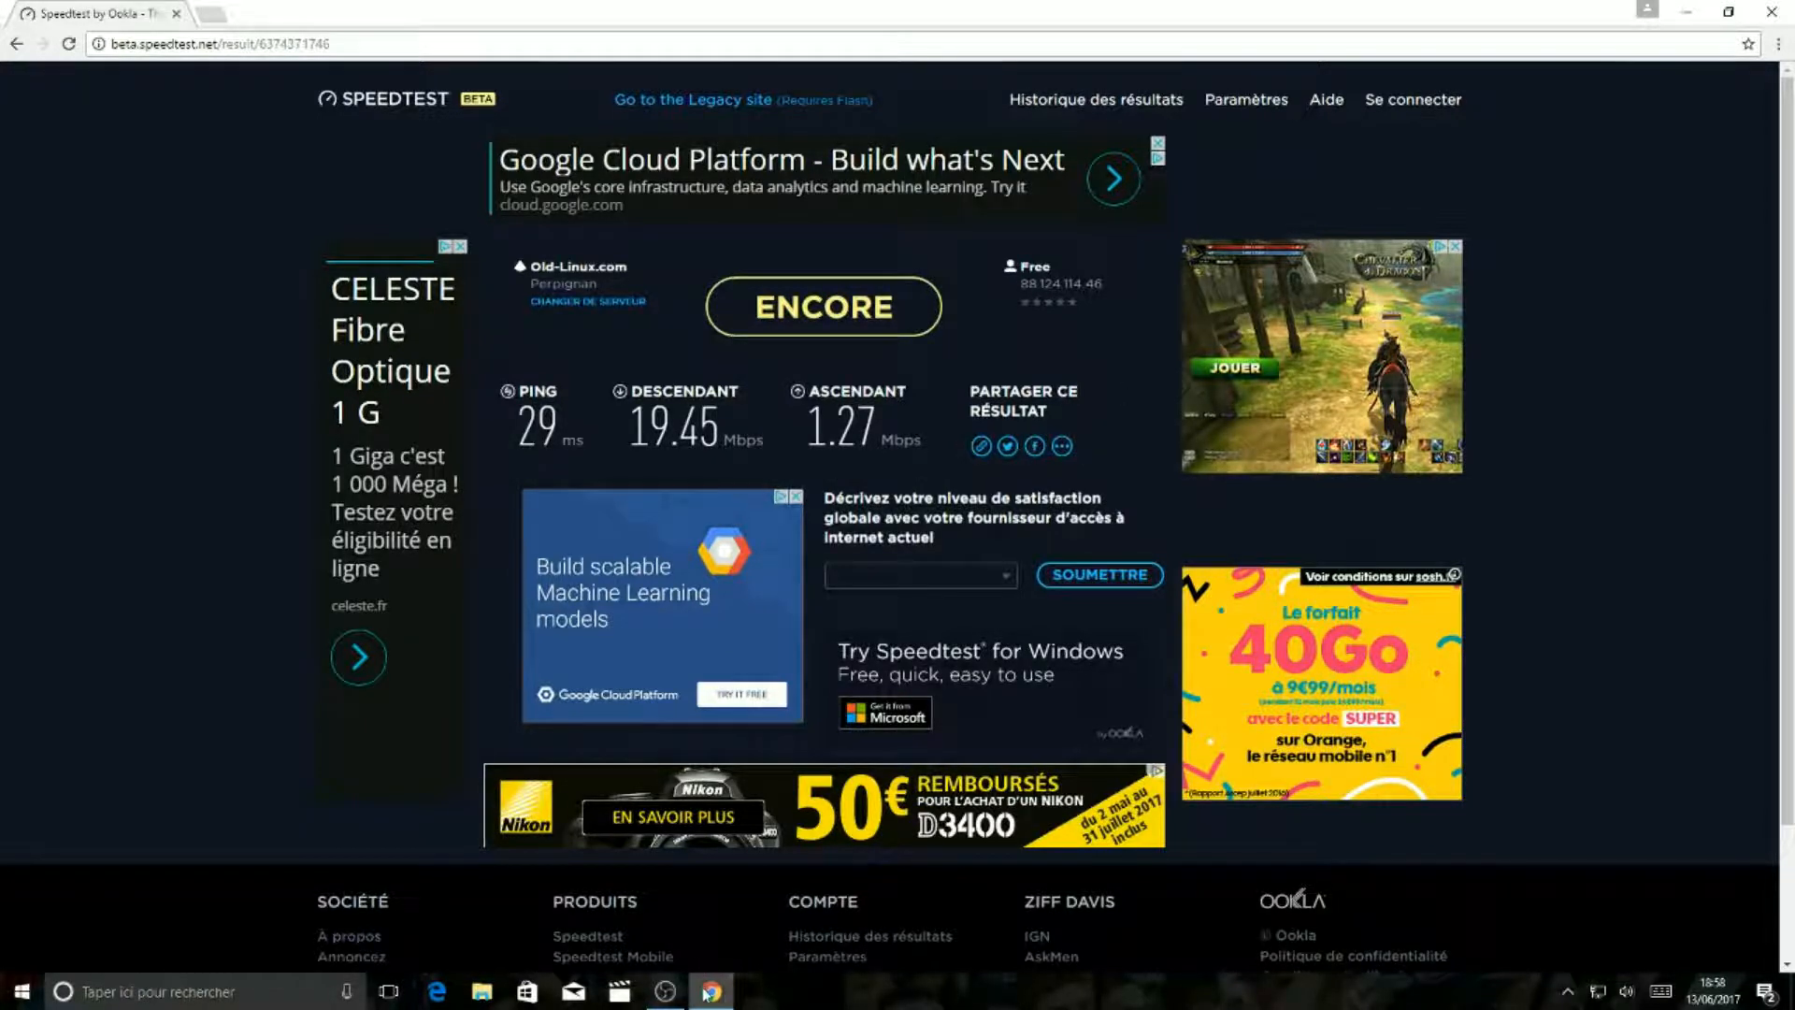
{"action": "left_click", "coordinate": [720, 998]}
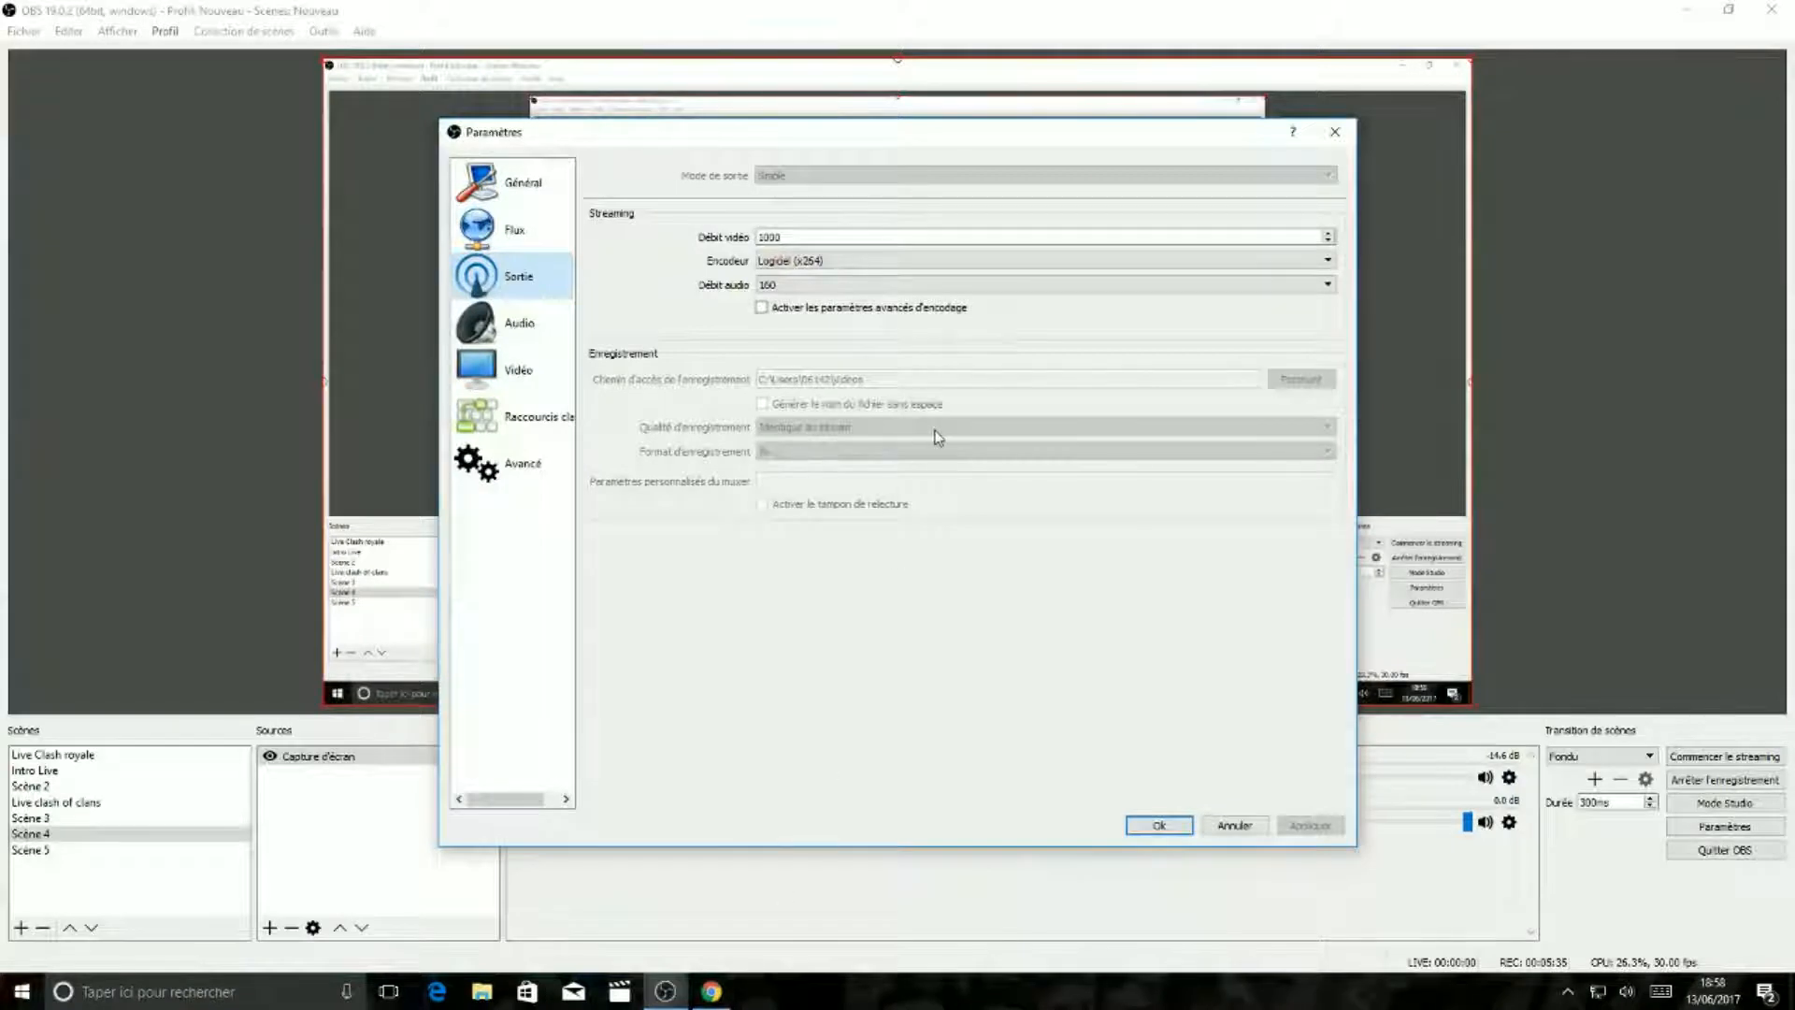
Select Logiciel (x264) as the streaming encoder and look through the available audio bitrates with 160 as the choice.
{"action": "left_click", "coordinate": [1032, 264]}
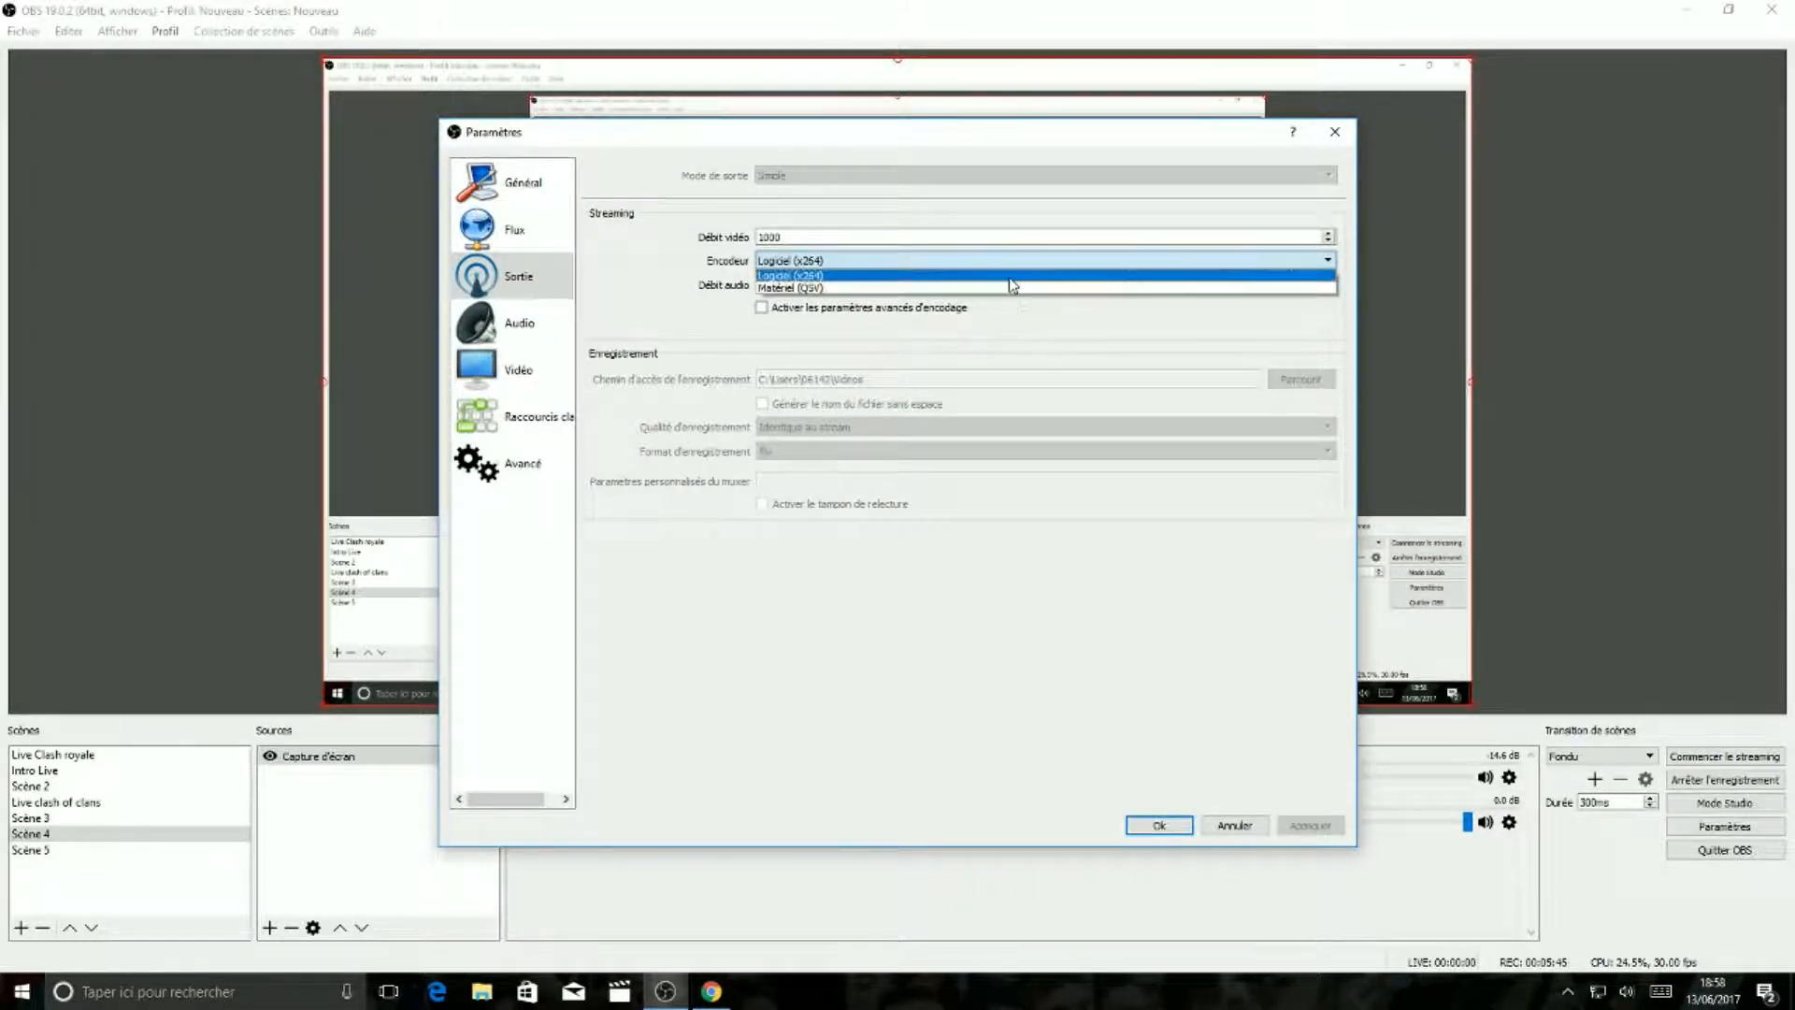
{"action": "left_click", "coordinate": [1019, 275]}
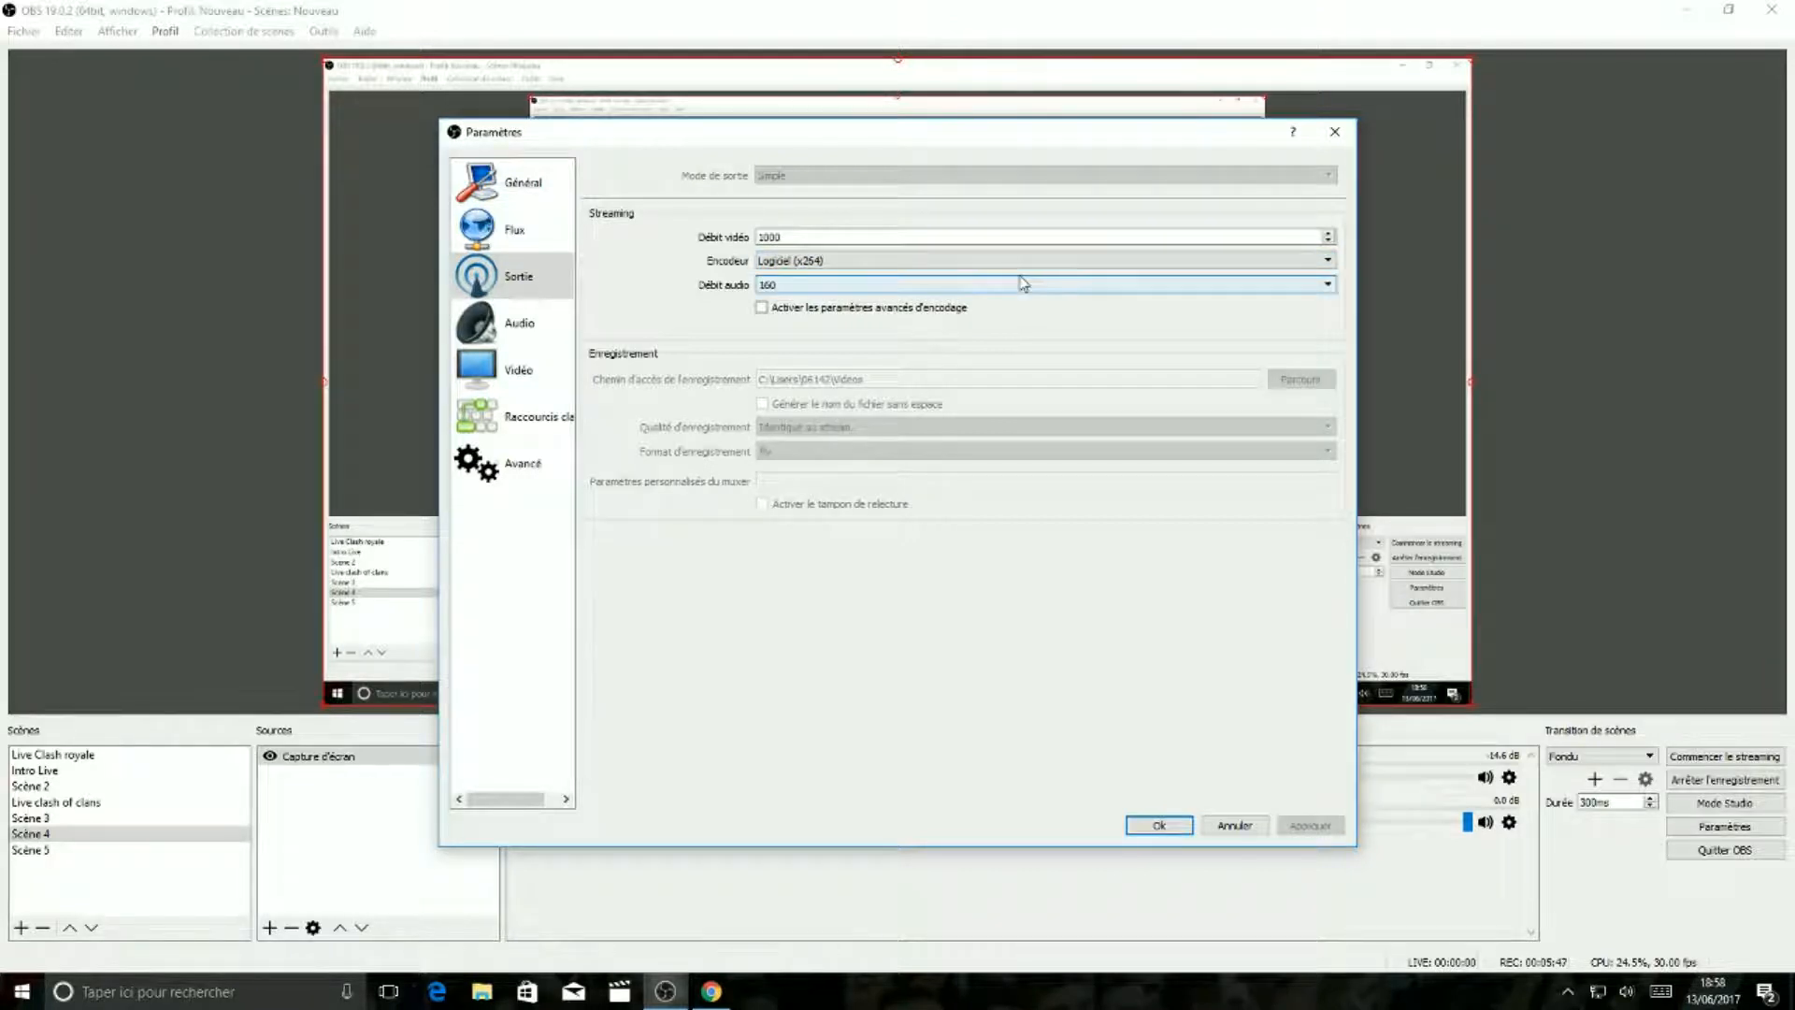
{"action": "left_click", "coordinate": [1042, 290]}
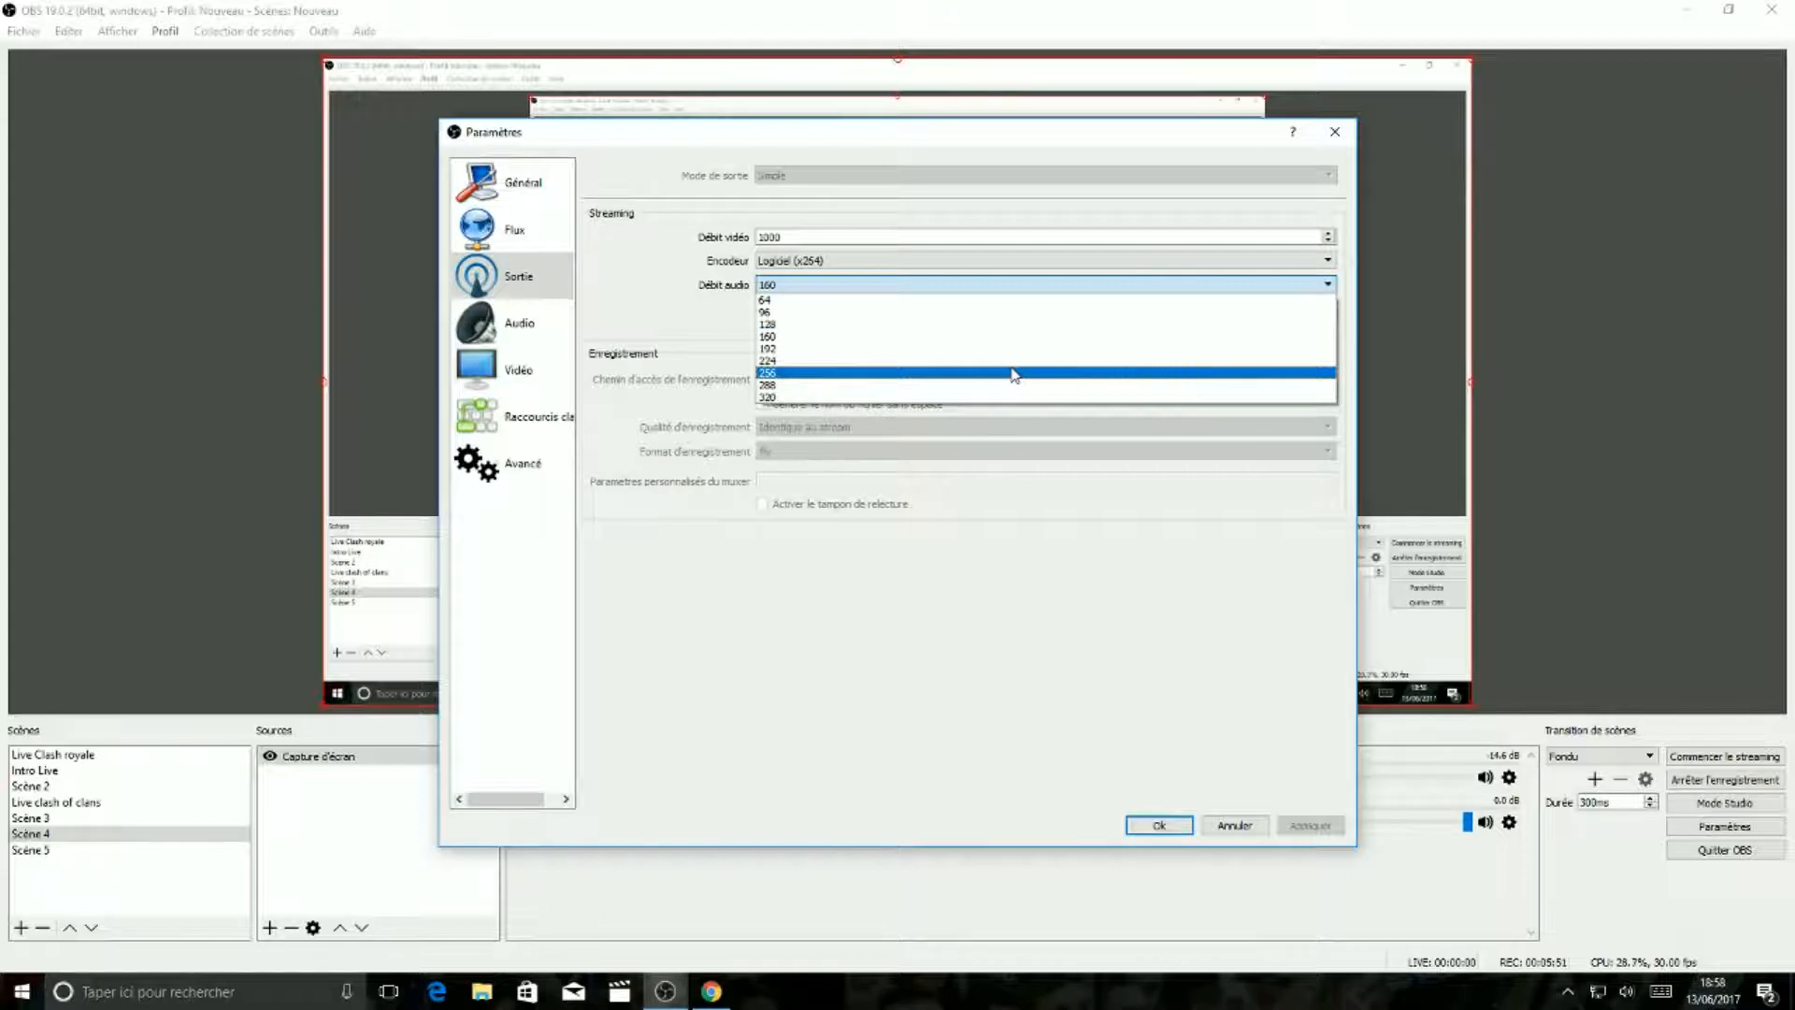
{"action": "left_click", "coordinate": [1031, 287]}
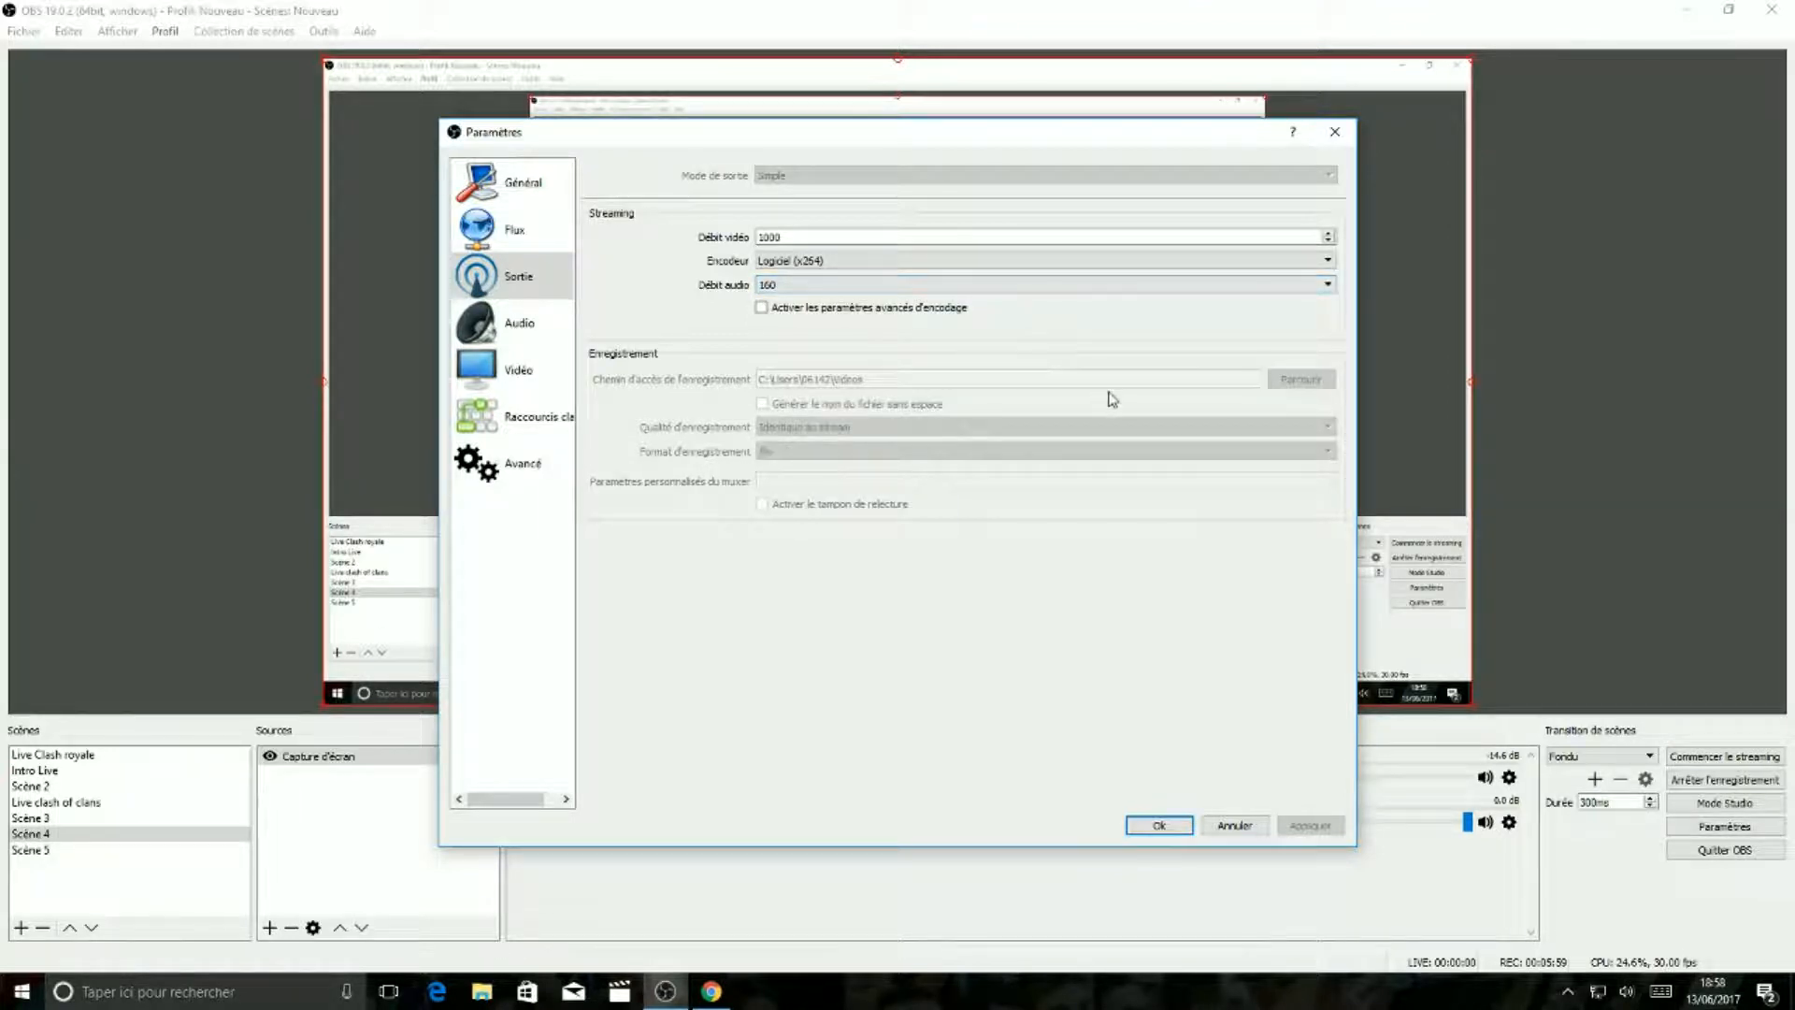
Enable the advanced encoding settings, look at the encoder preset choices and disable the advanced settings again.
{"action": "left_click", "coordinate": [762, 307]}
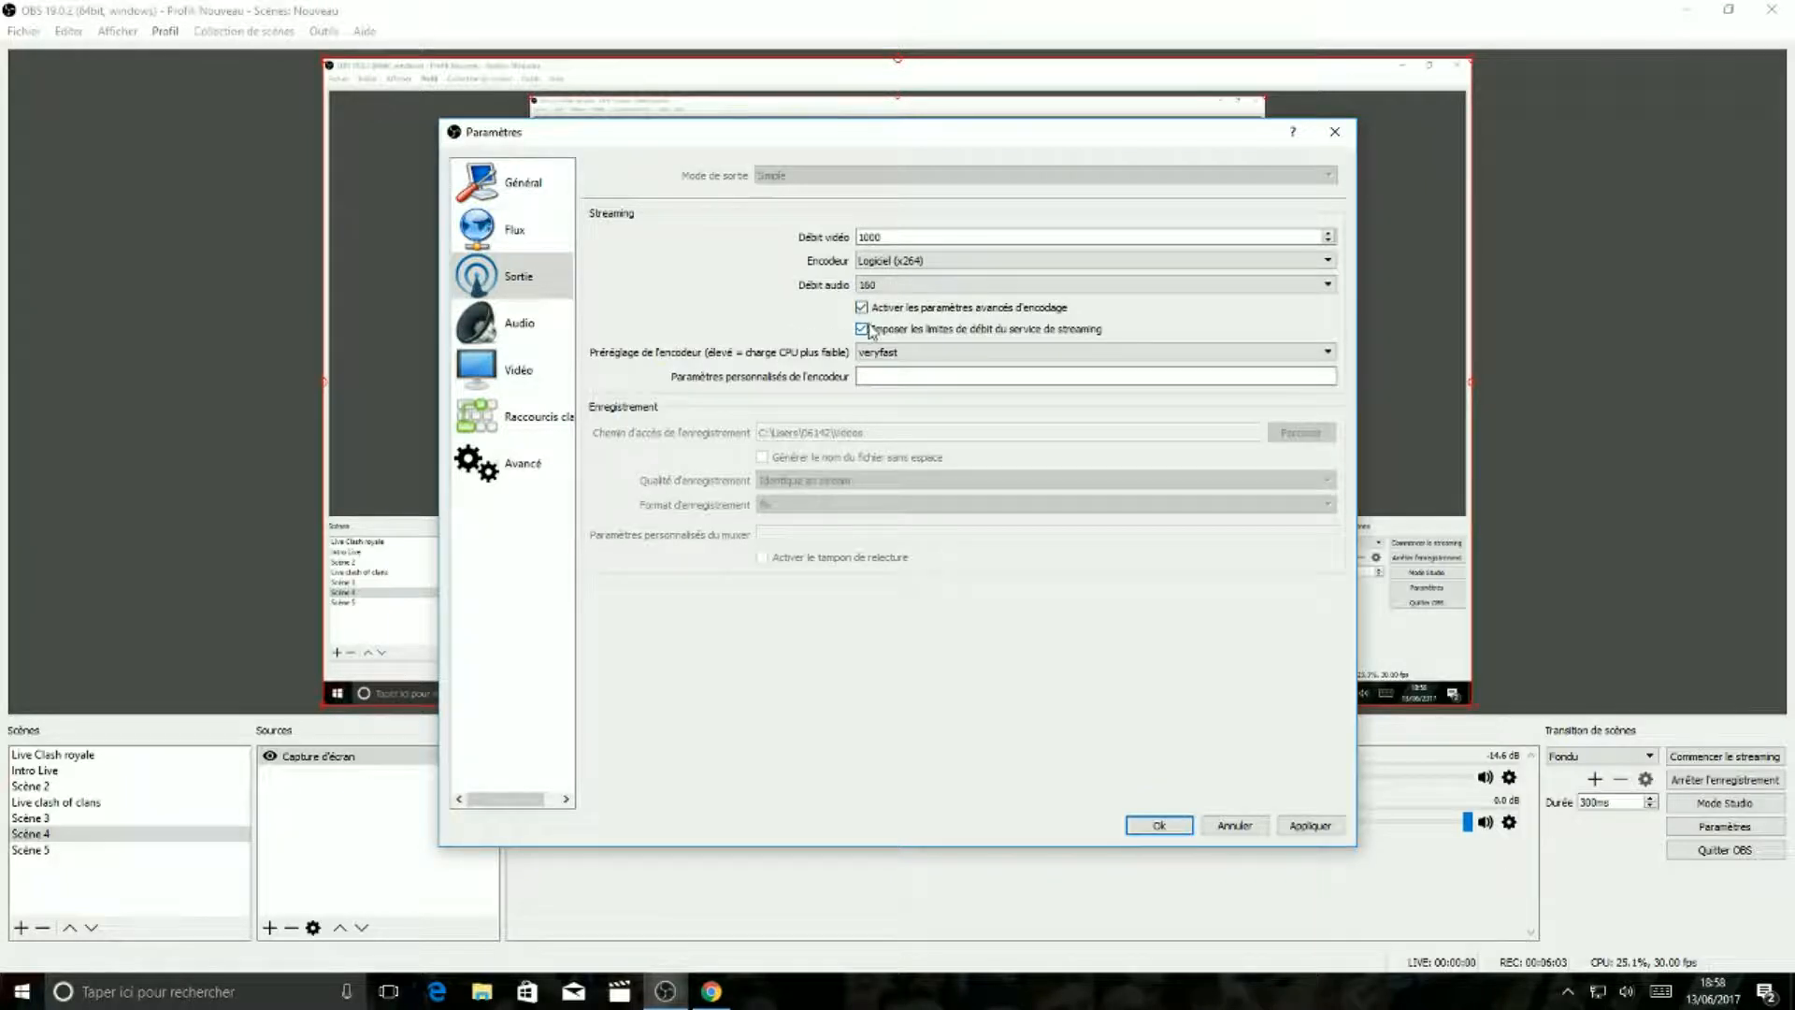
{"action": "left_click", "coordinate": [881, 353]}
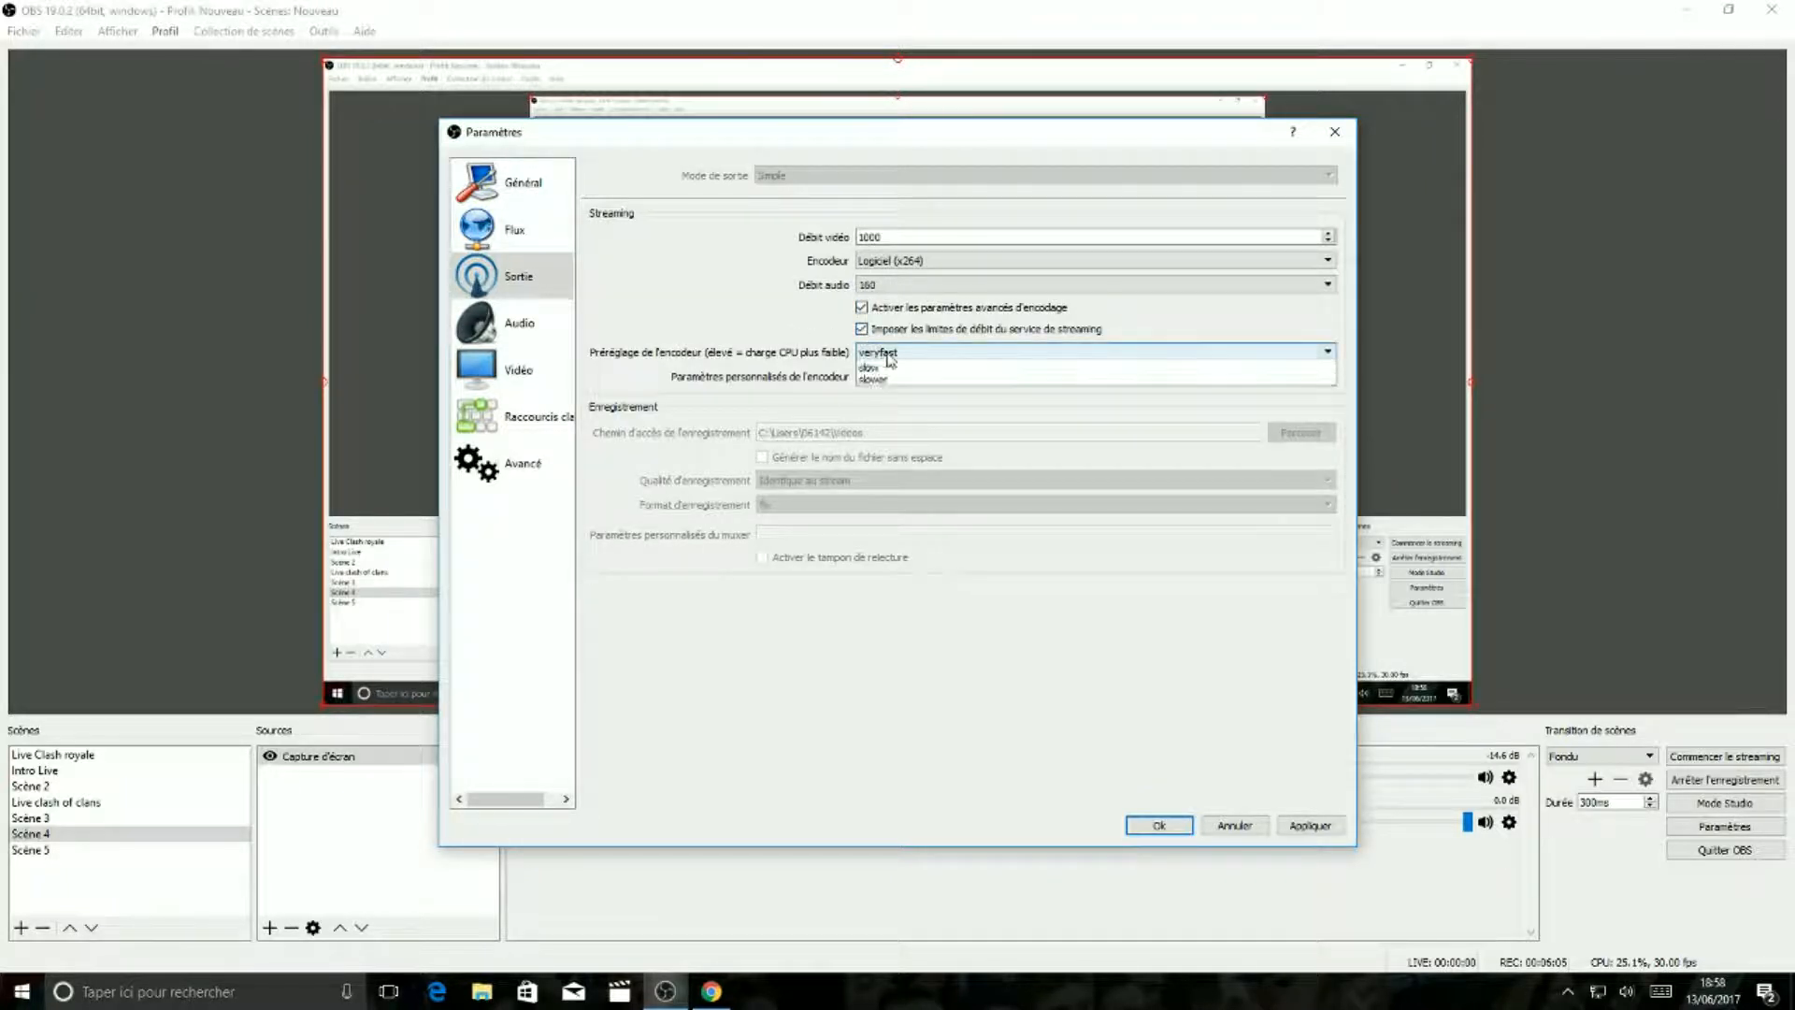
{"action": "left_click", "coordinate": [882, 354]}
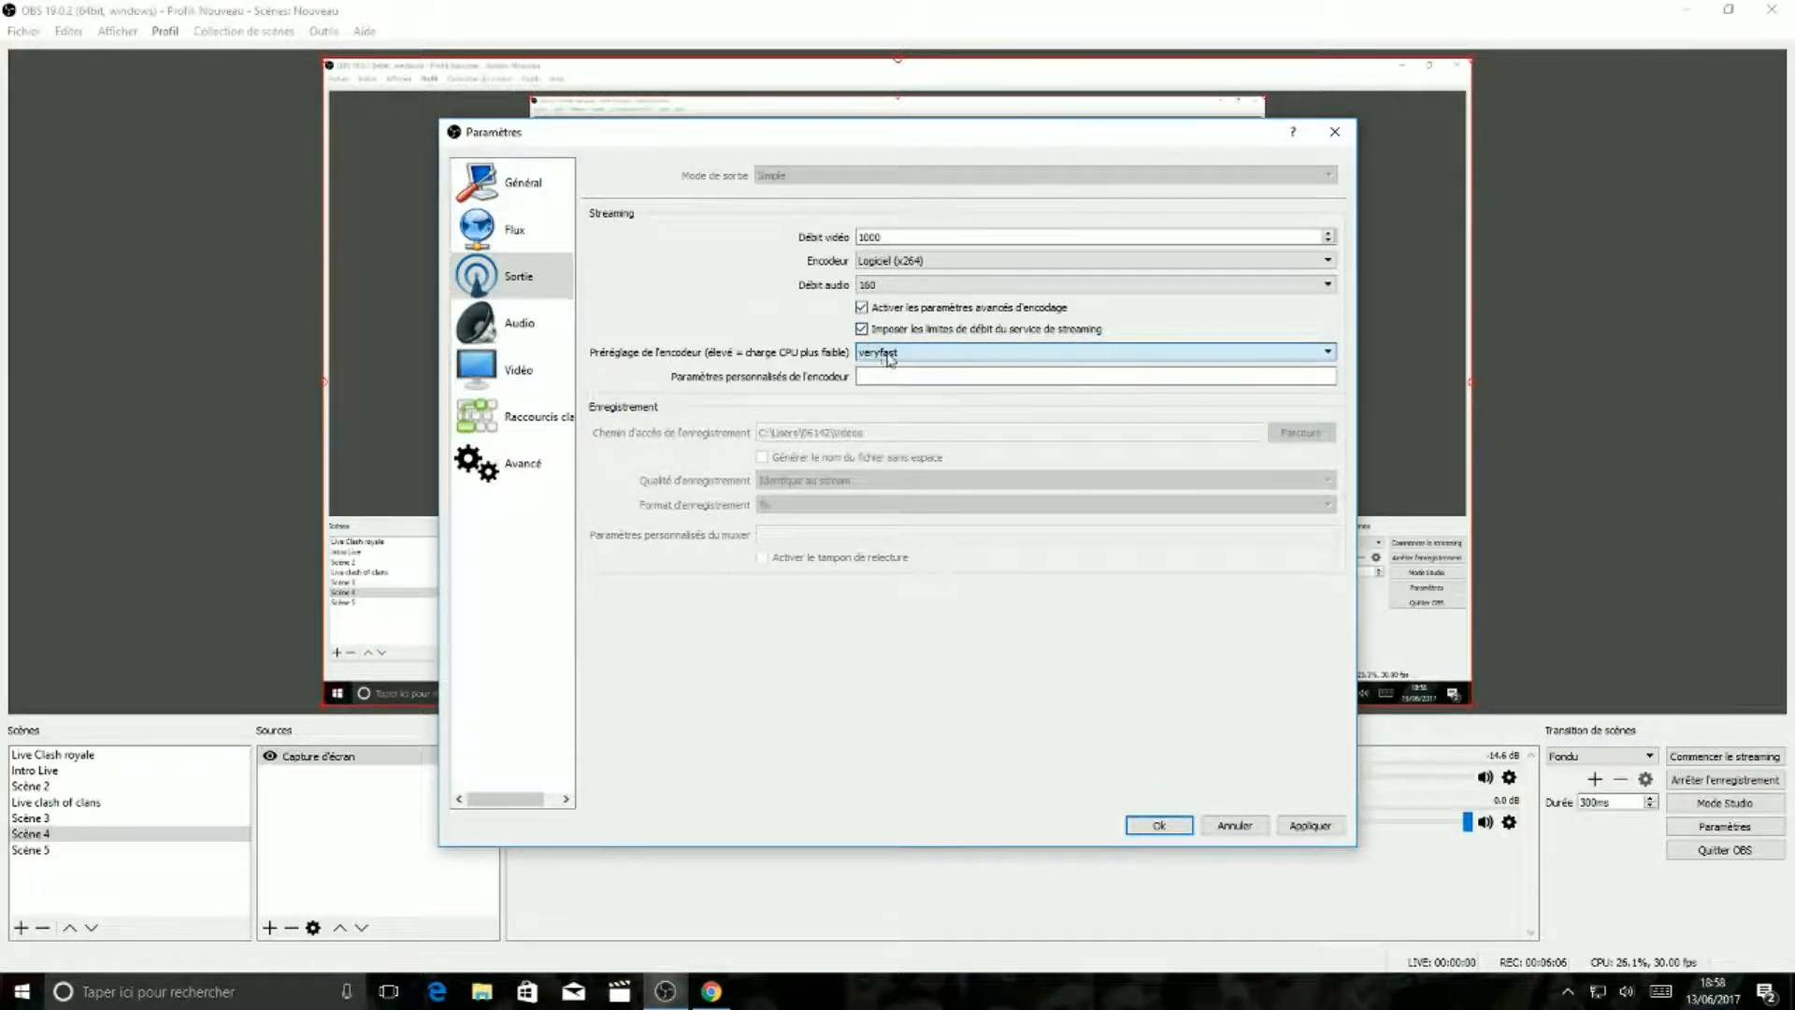
{"action": "left_click", "coordinate": [862, 309]}
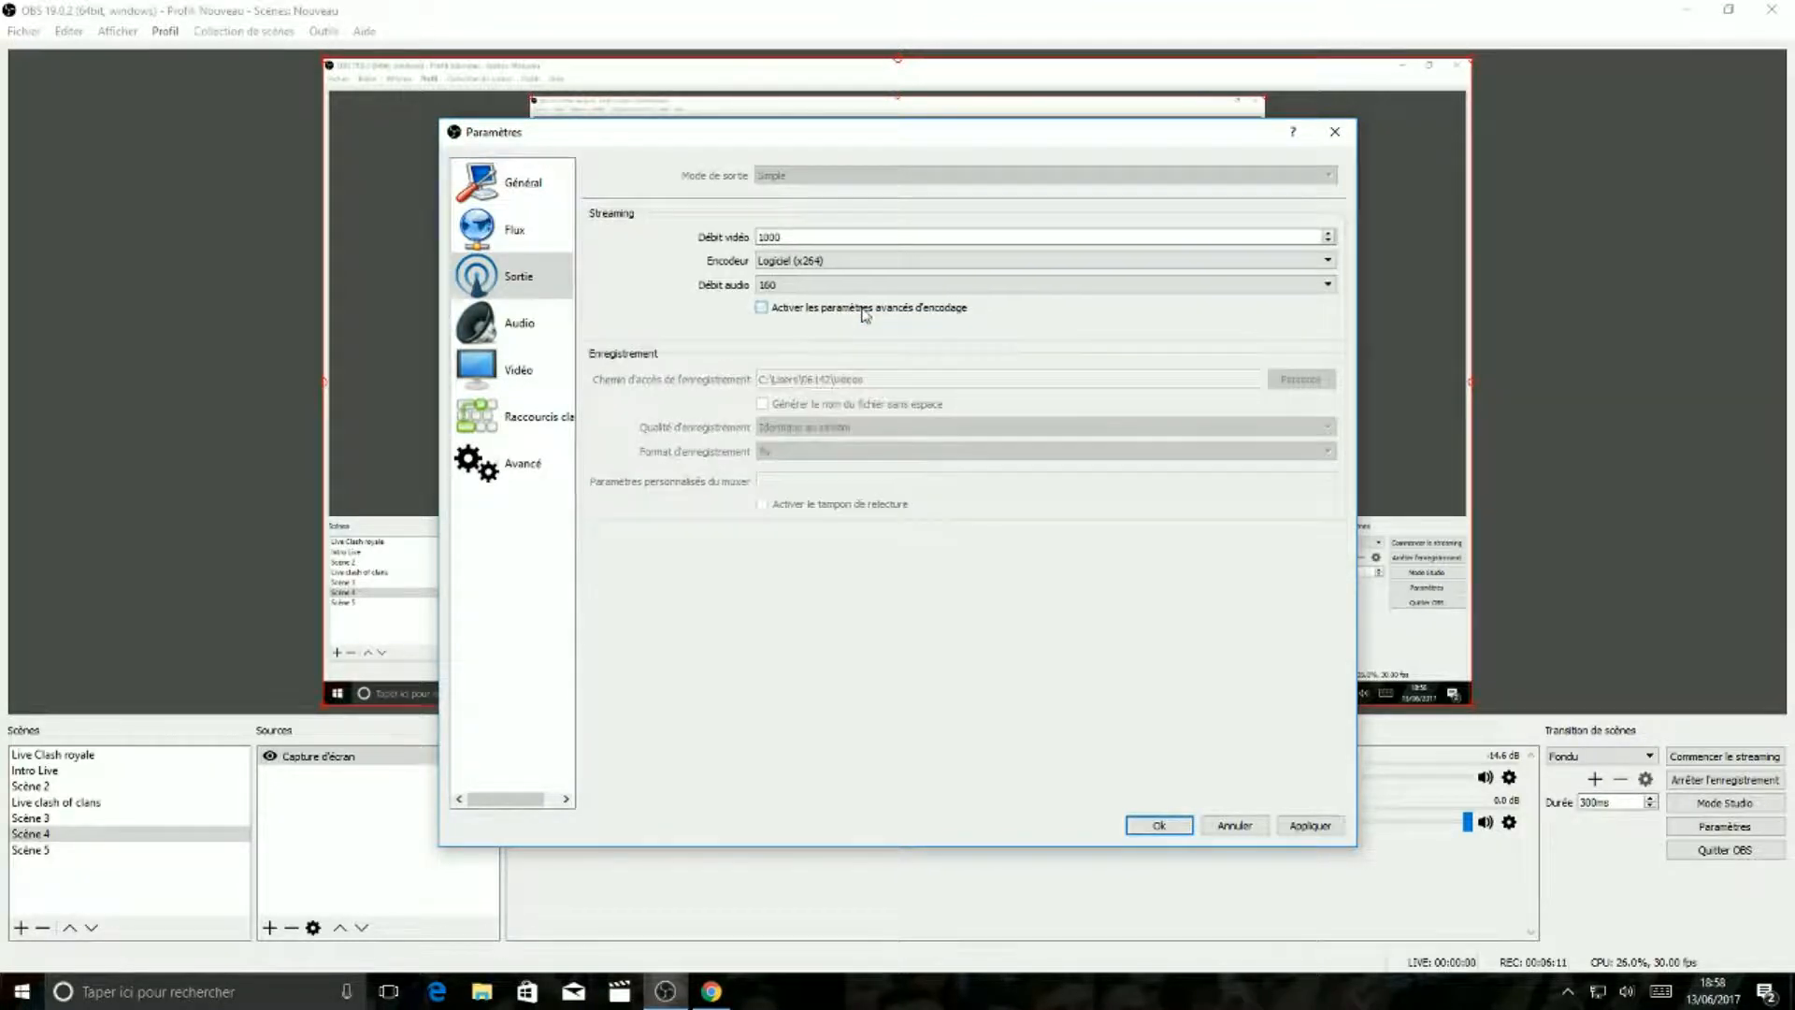
In the audio settings, select the 44.1 kHz sample rate and check the choices for channels and microphone device.
{"action": "left_click", "coordinate": [516, 329]}
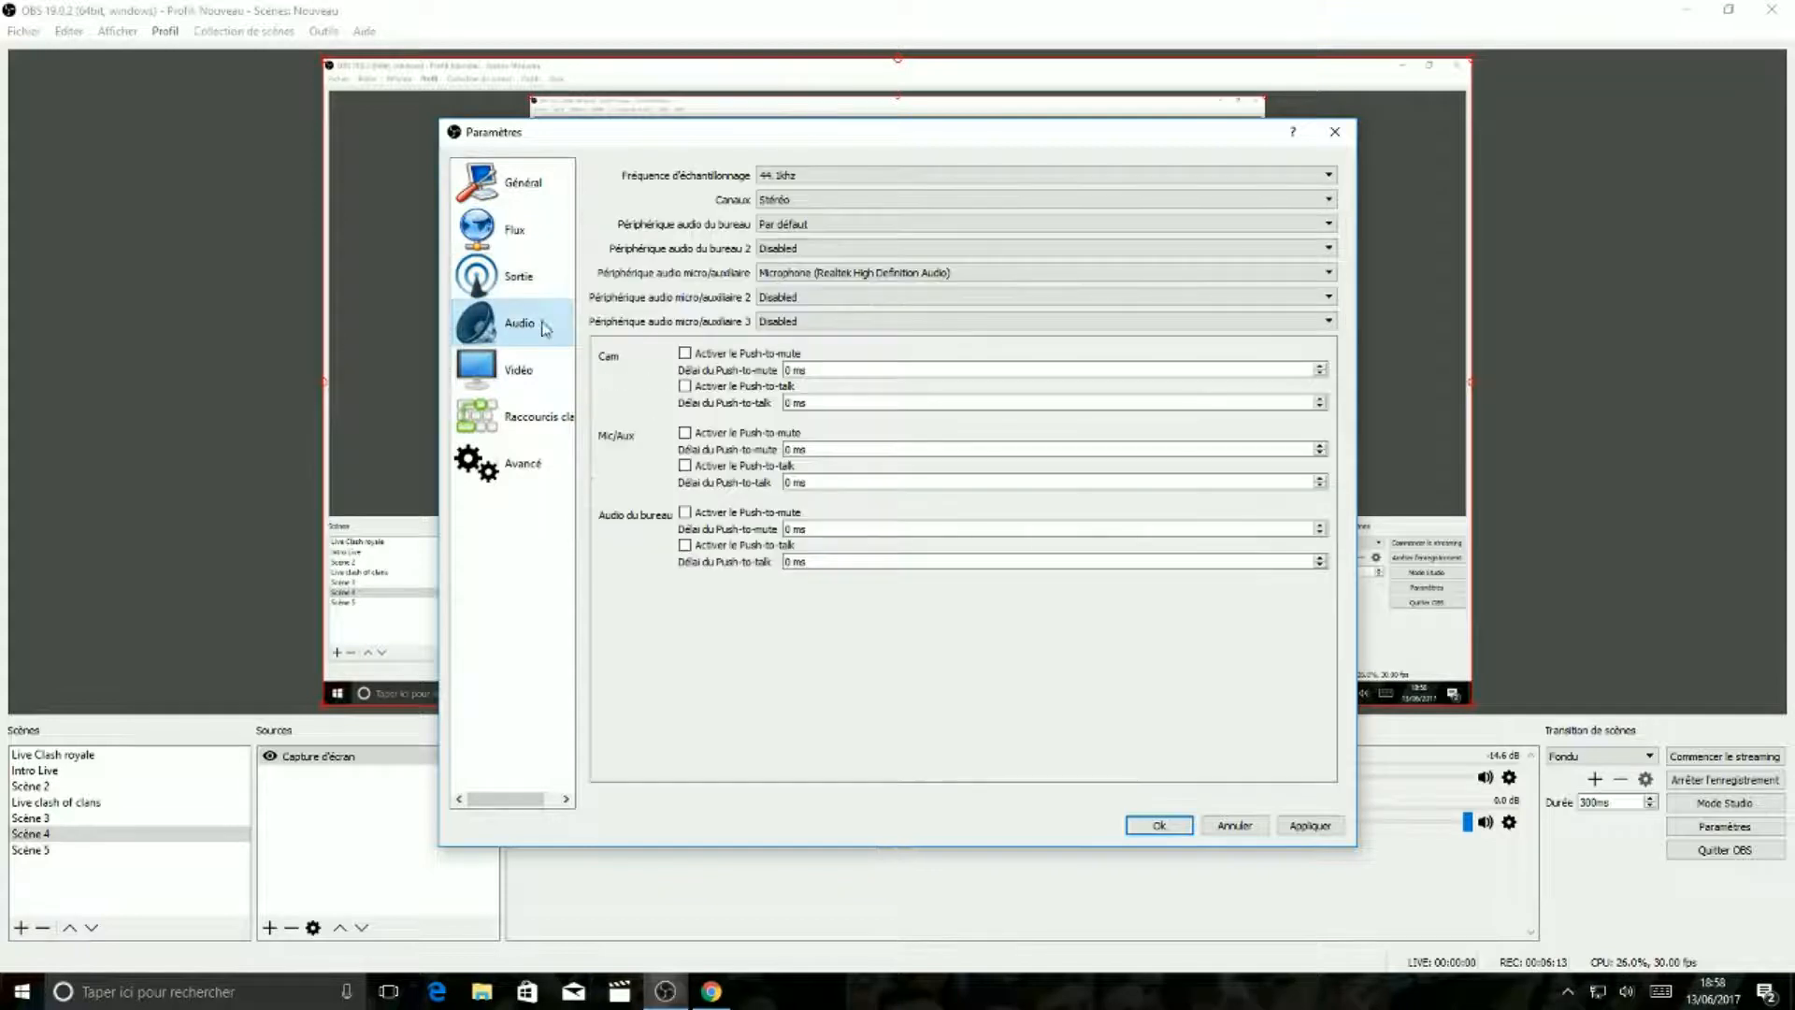
{"action": "left_click", "coordinate": [987, 181]}
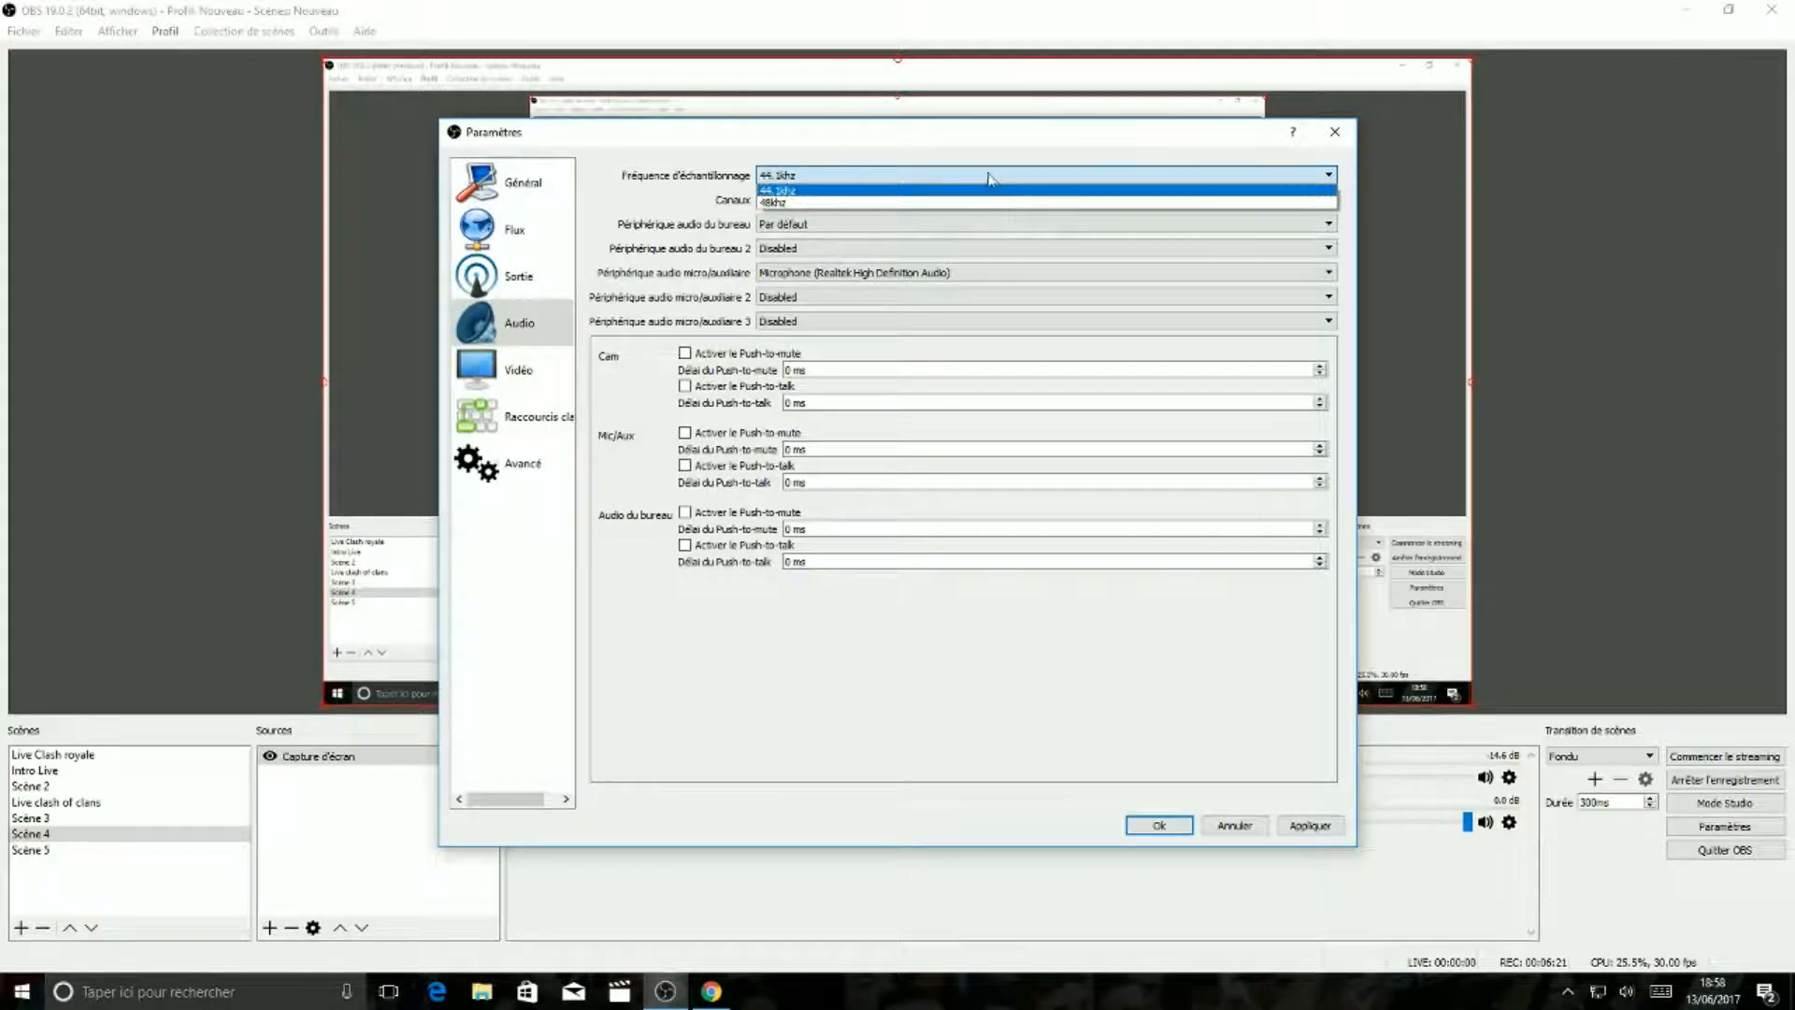
{"action": "left_click", "coordinate": [989, 191]}
{"action": "left_click", "coordinate": [983, 204]}
{"action": "left_click", "coordinate": [983, 204]}
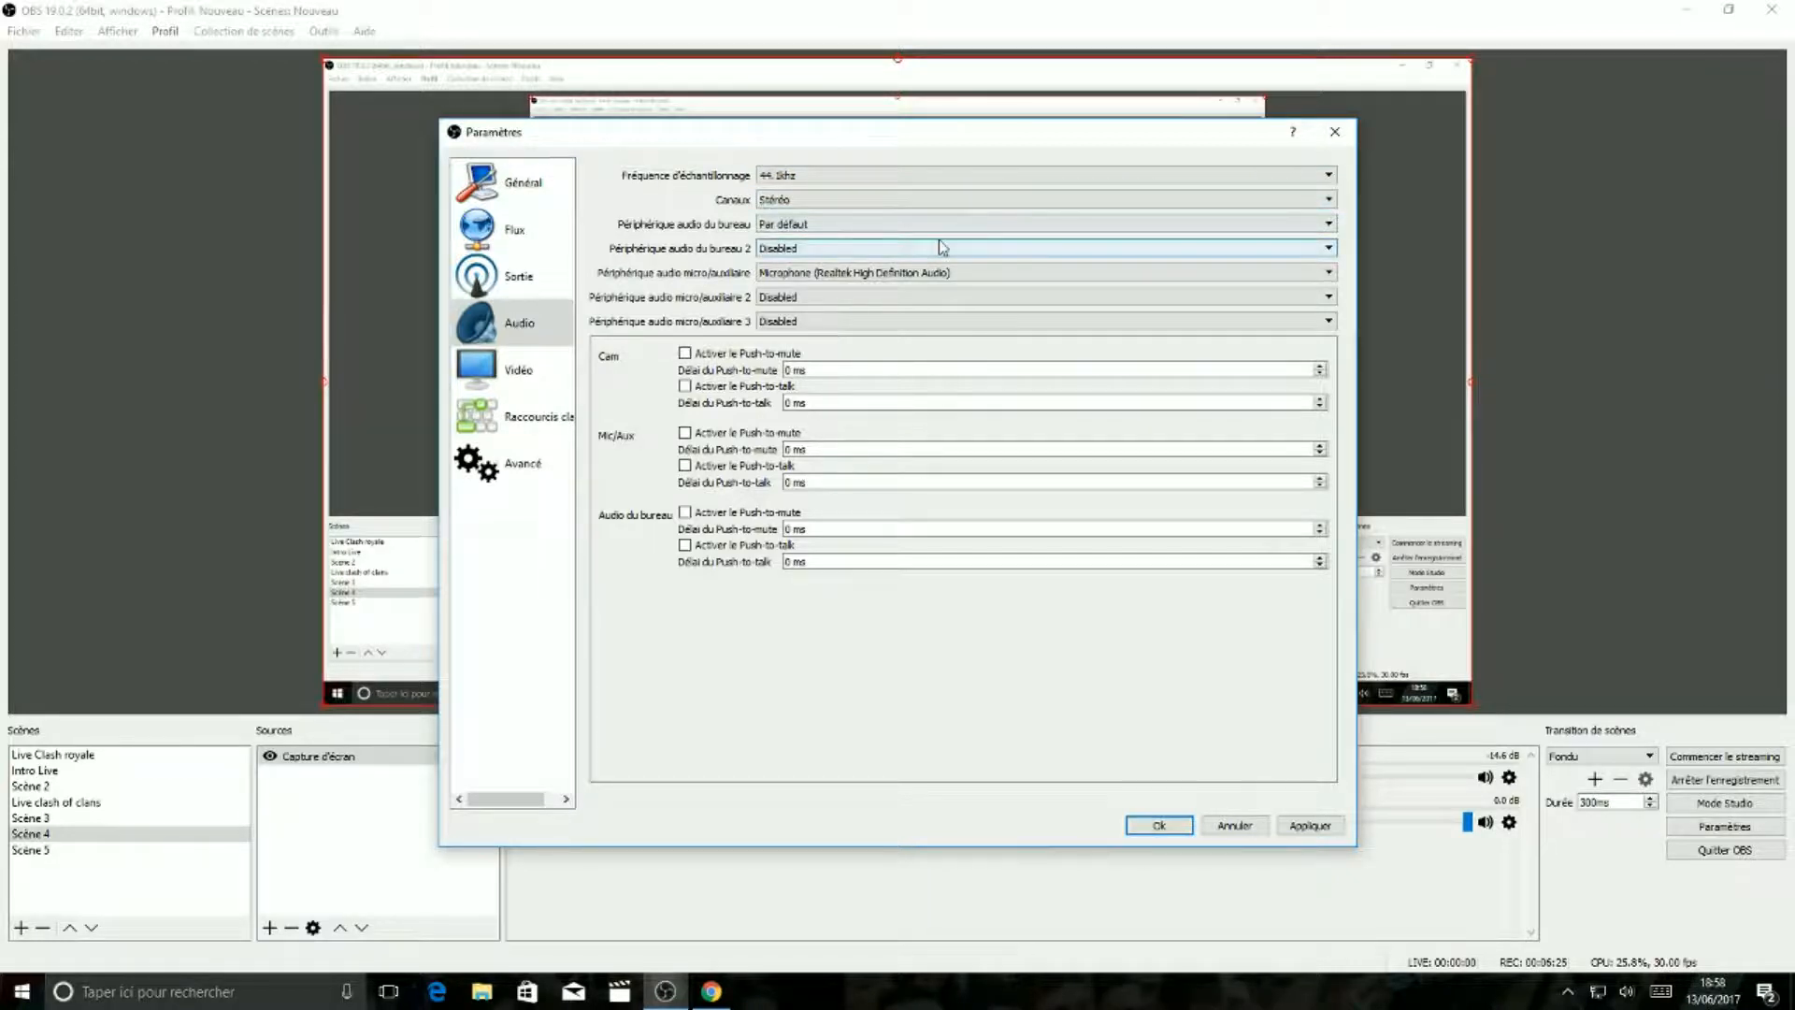
{"action": "left_click", "coordinate": [951, 273]}
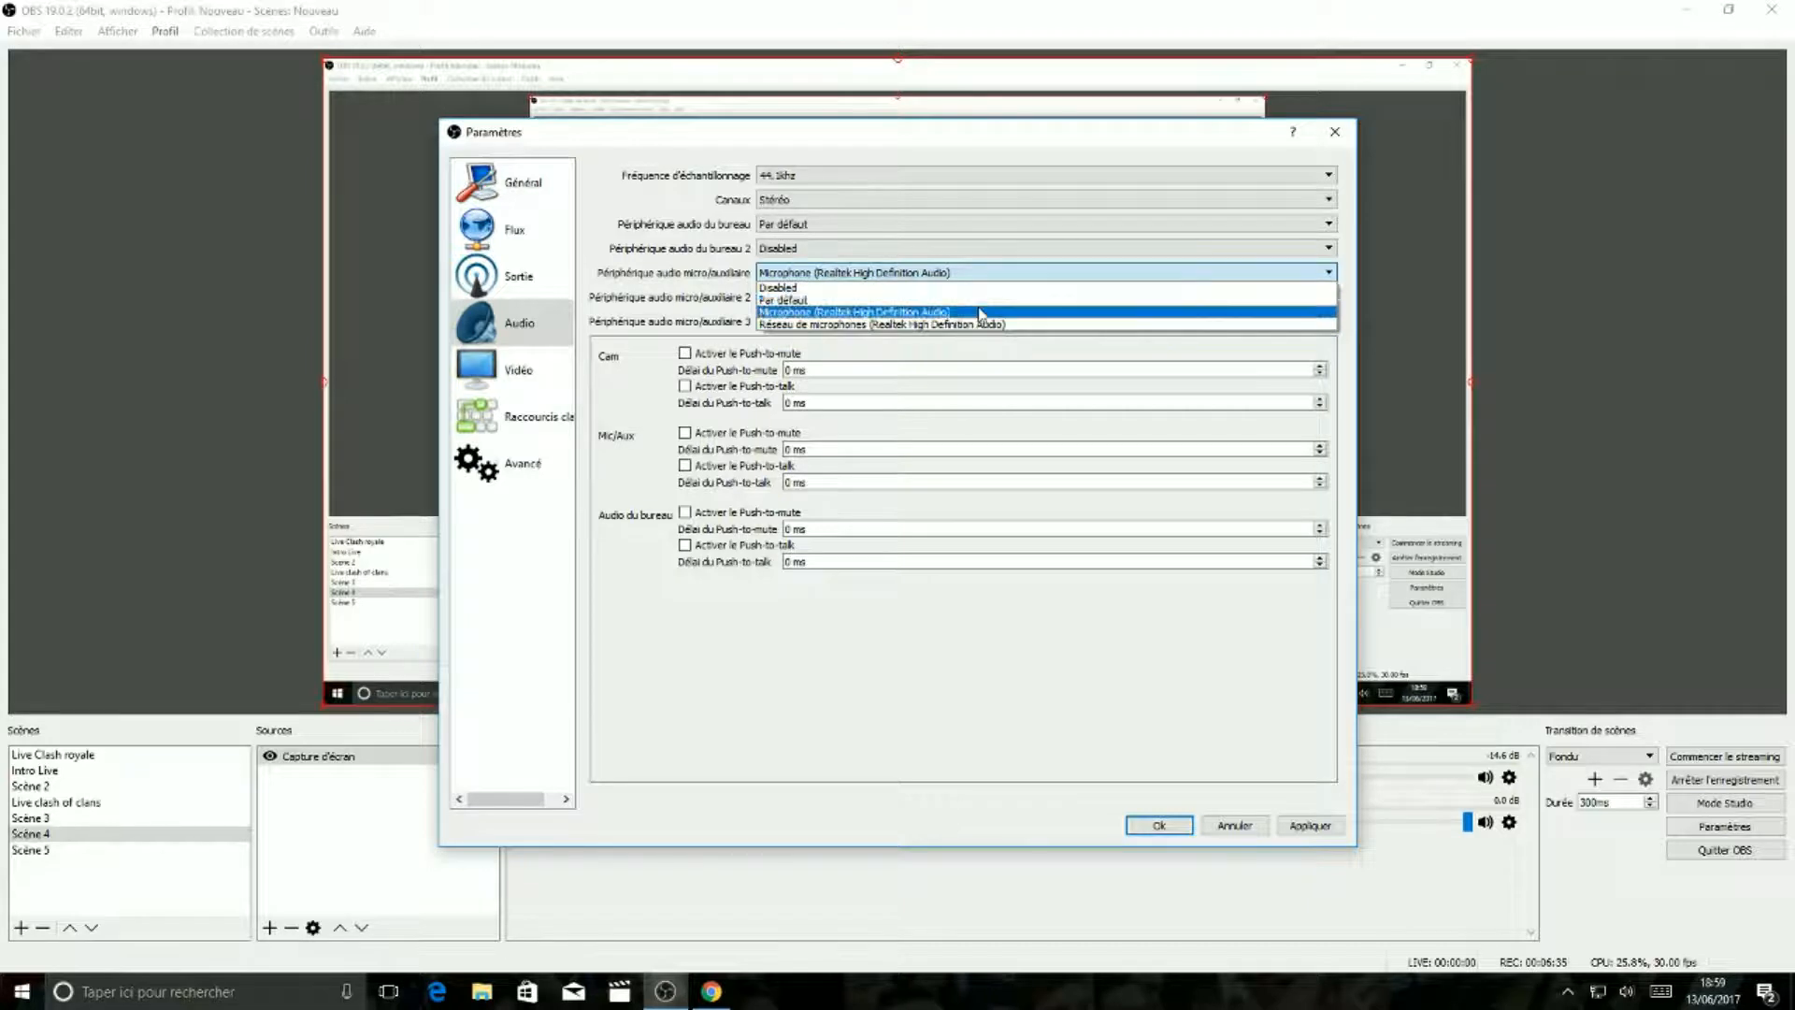
{"action": "left_click", "coordinate": [1008, 271]}
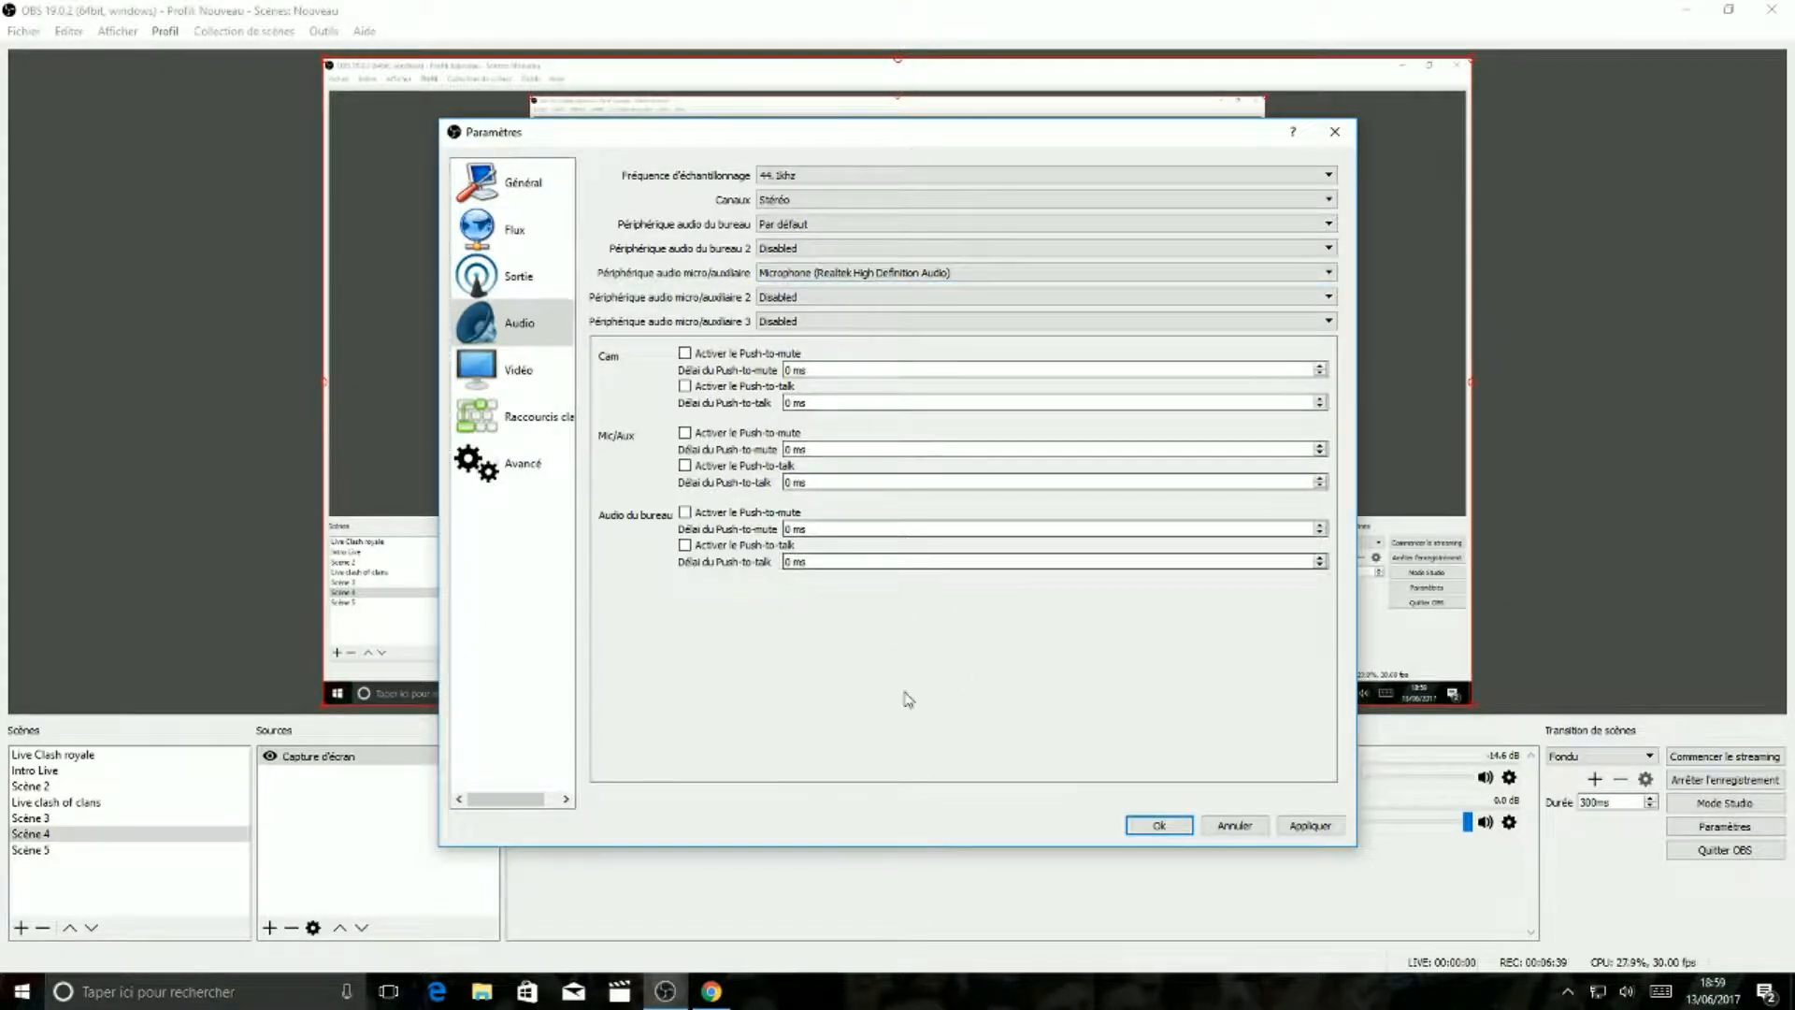
Review the video settings and look through the hotkey list down to the Mic/Aux mute and unmute shortcuts.
{"action": "left_click", "coordinate": [529, 384]}
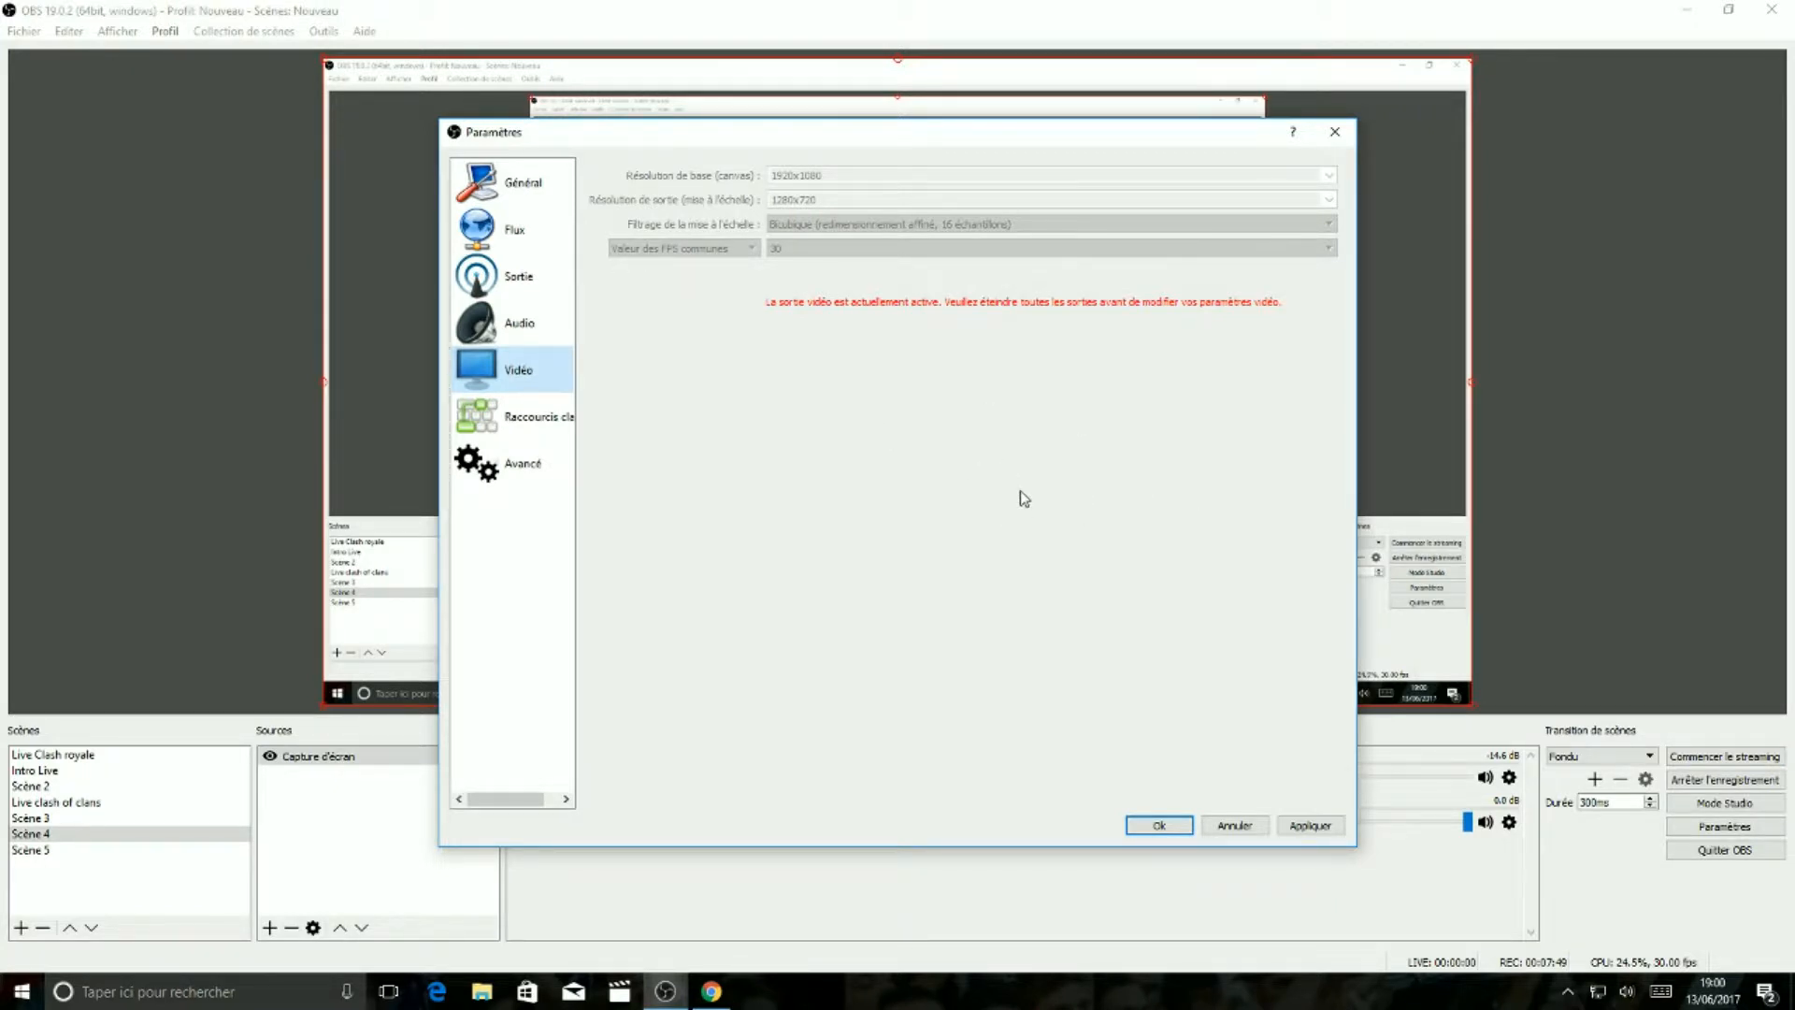
{"action": "left_click", "coordinate": [540, 423]}
{"action": "left_click_drag", "start_coordinate": [1347, 193], "coordinate": [1334, 699]}
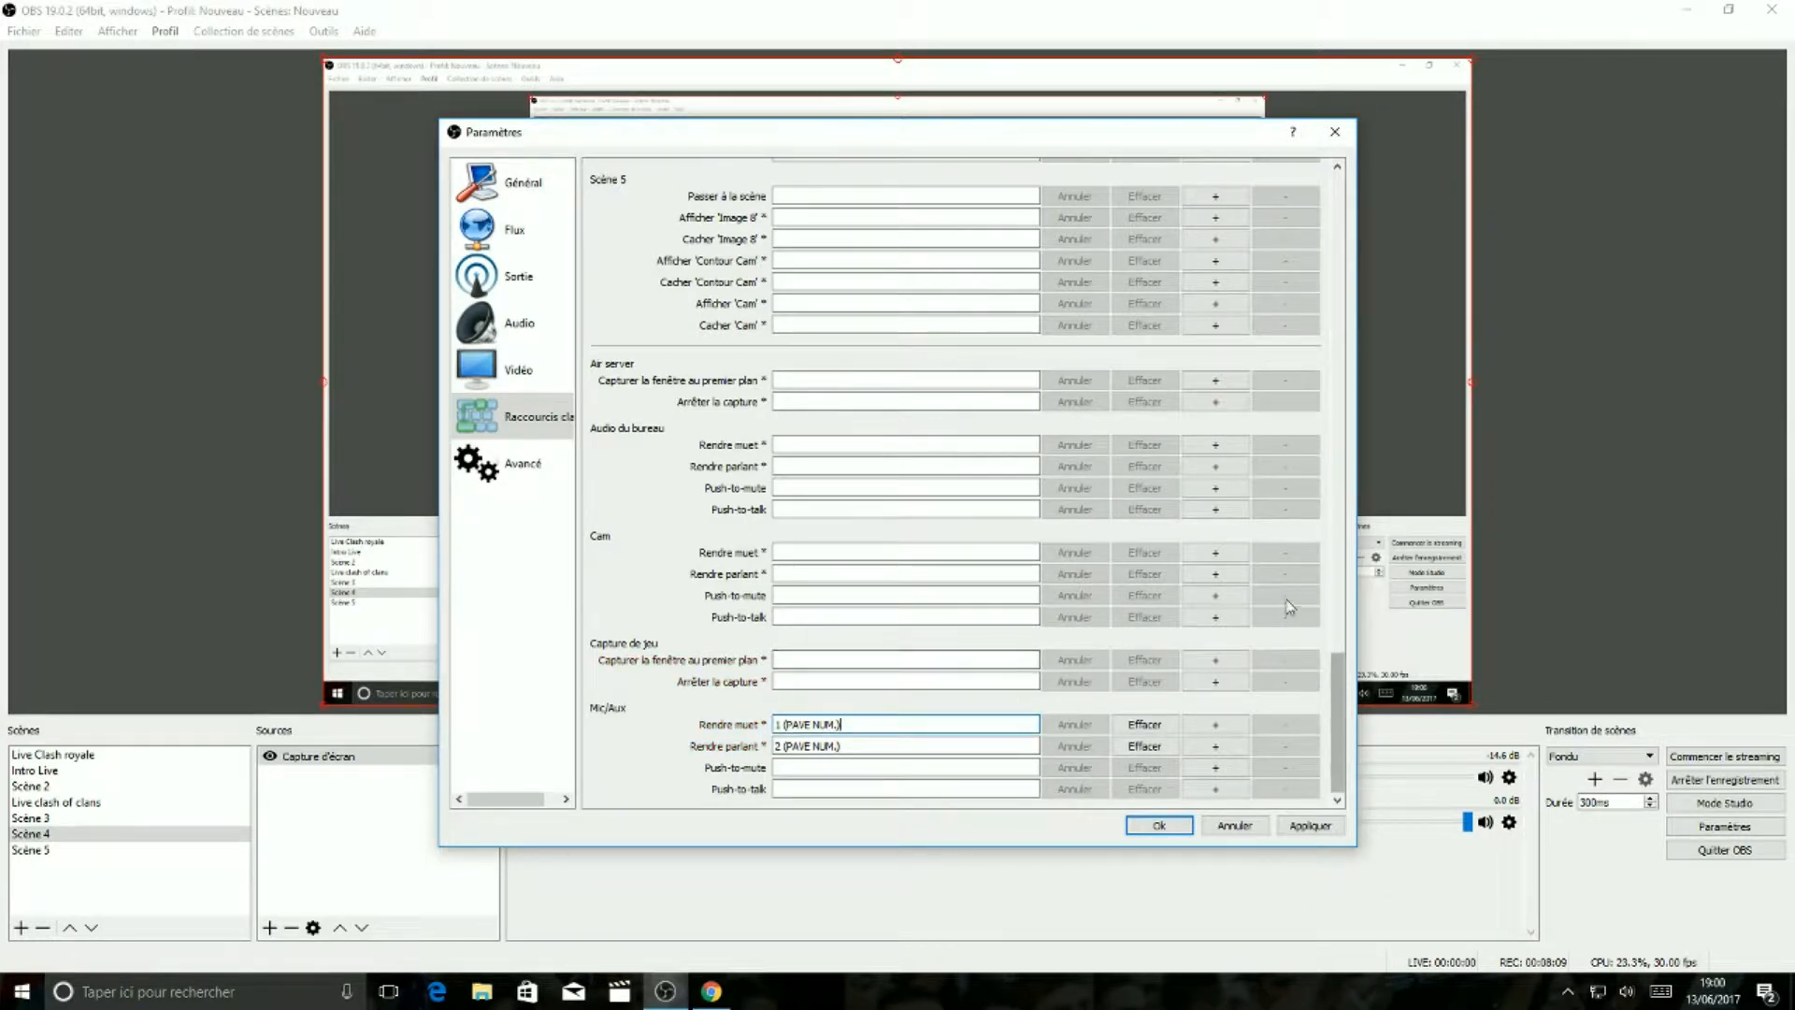
{"action": "left_click_drag", "start_coordinate": [1340, 699], "coordinate": [1337, 284]}
In the advanced settings, select Normale as the process priority, apply the settings and close the dialog.
{"action": "left_click", "coordinate": [562, 464]}
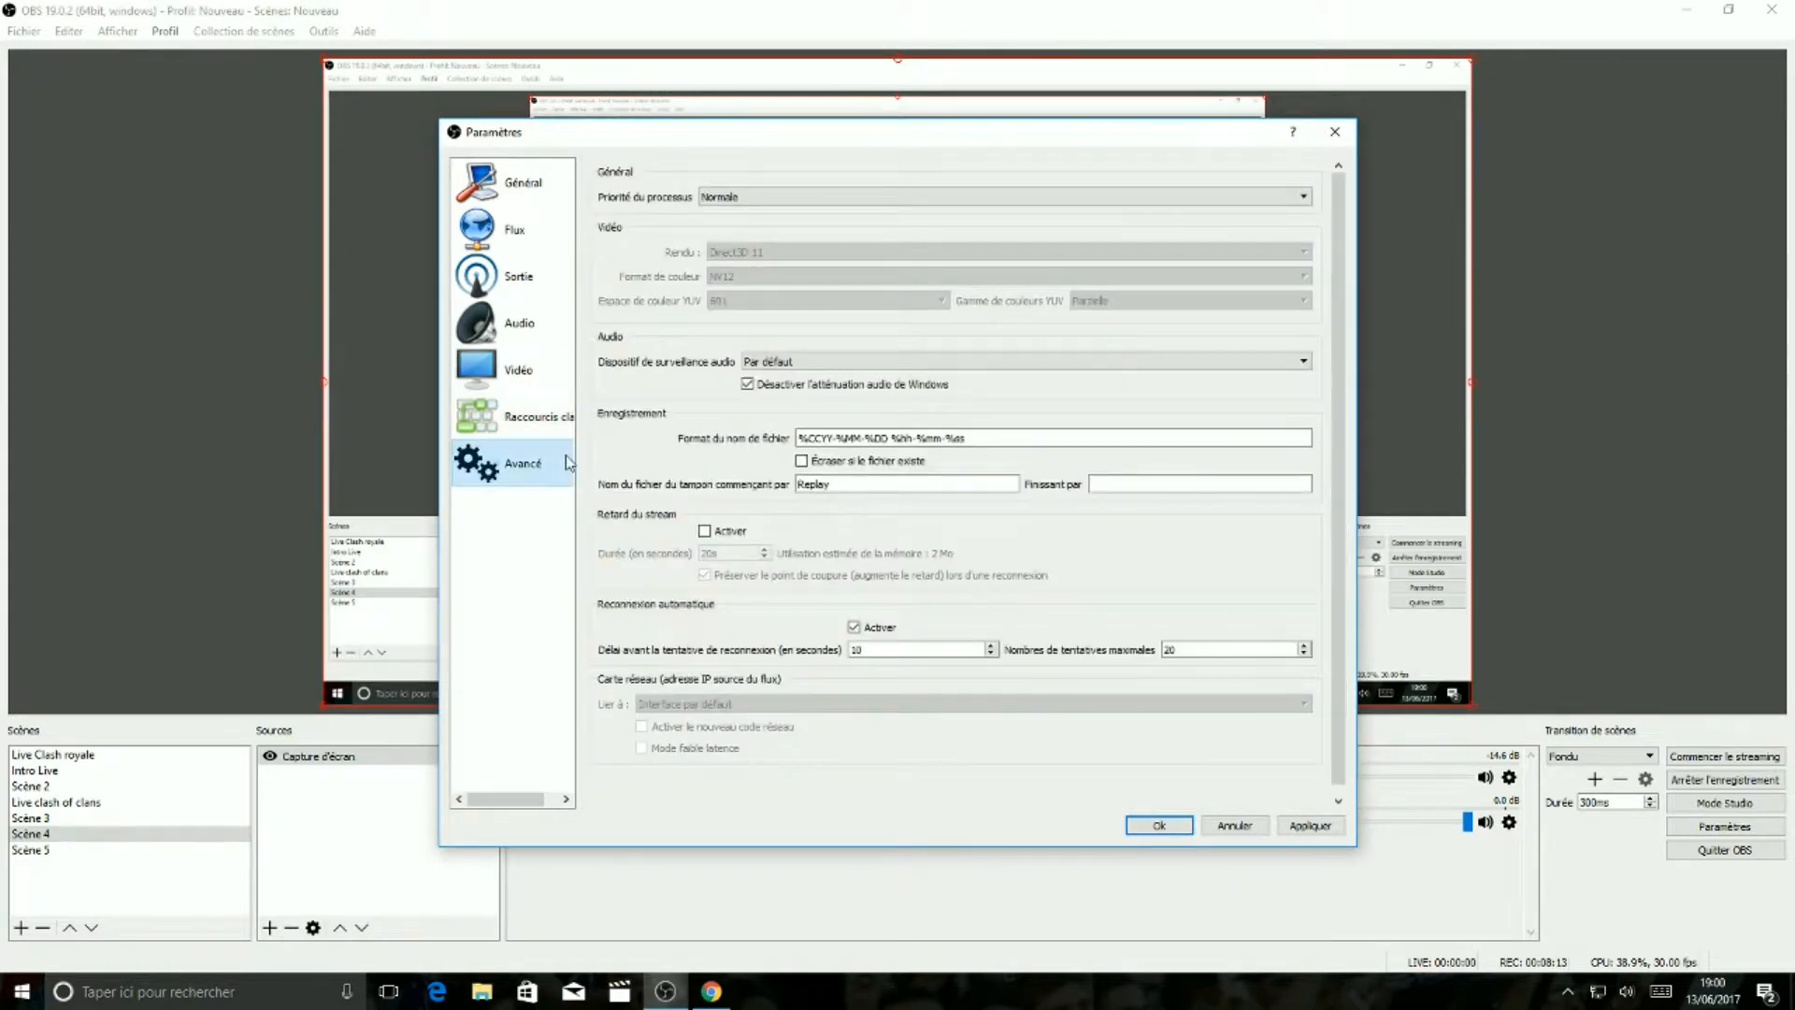
{"action": "left_click", "coordinate": [929, 196]}
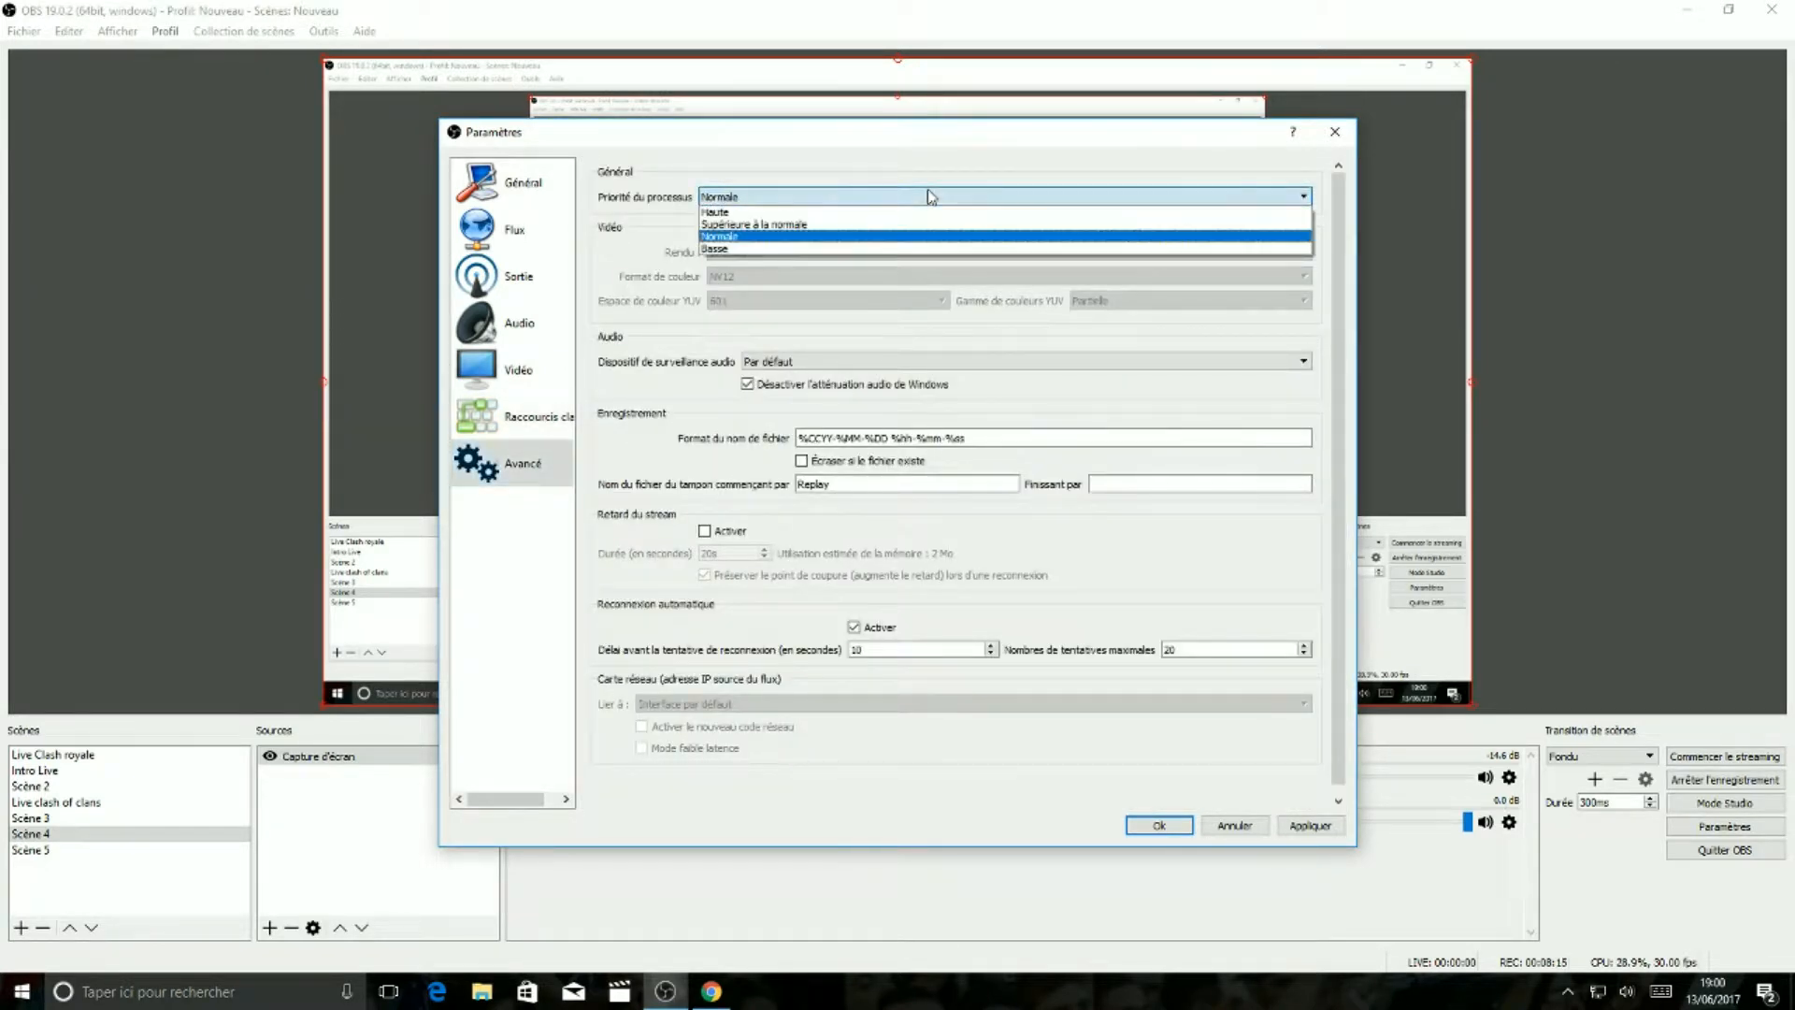
{"action": "left_click", "coordinate": [913, 236]}
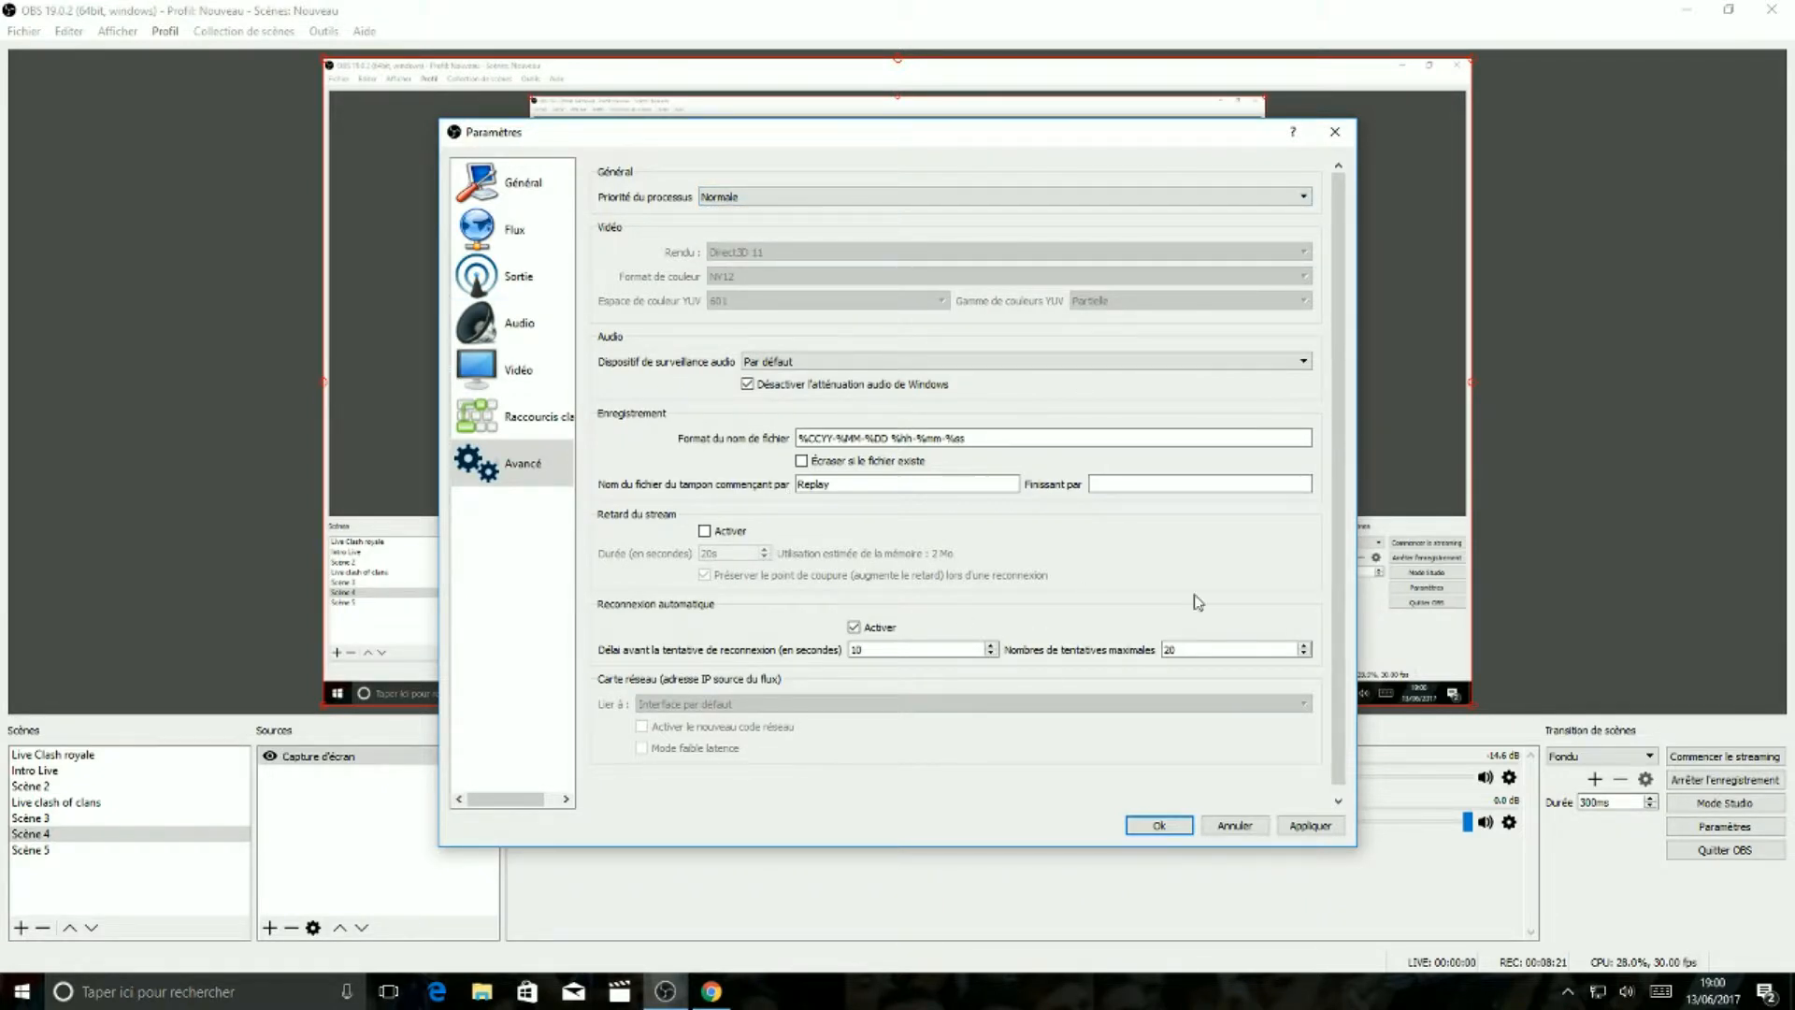
{"action": "left_click", "coordinate": [1331, 831]}
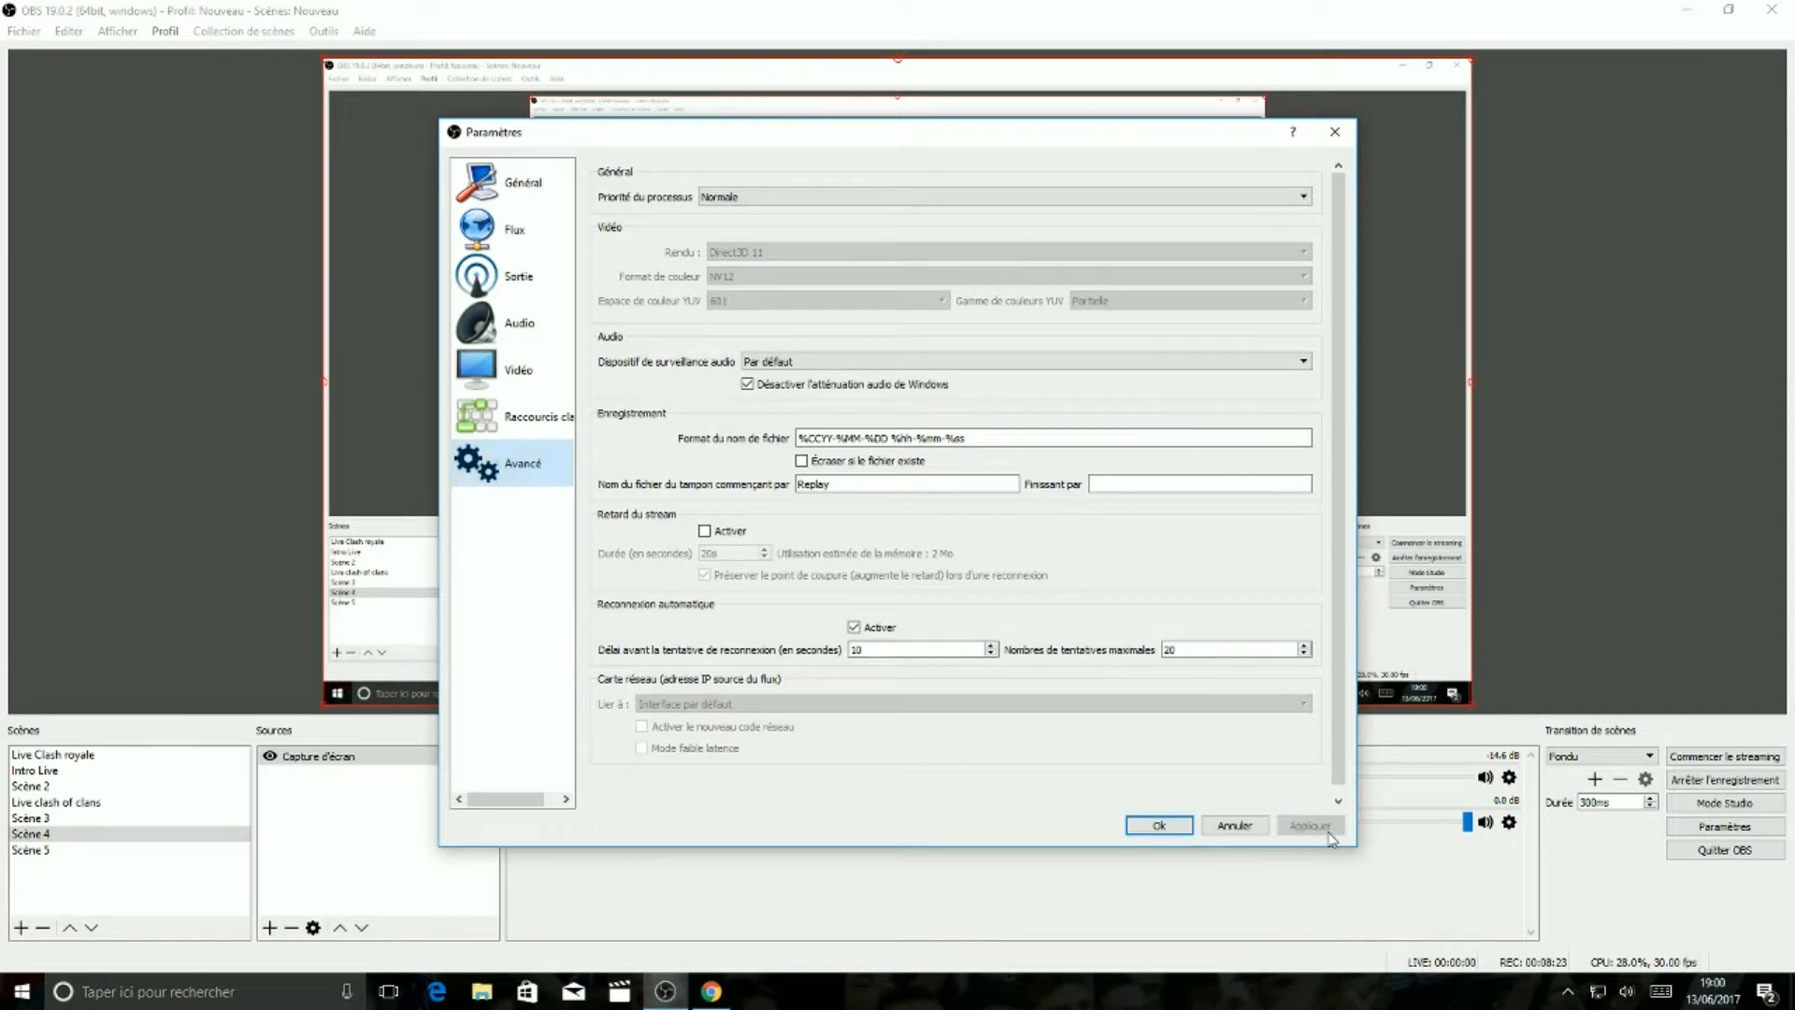
{"action": "left_click", "coordinate": [1159, 825]}
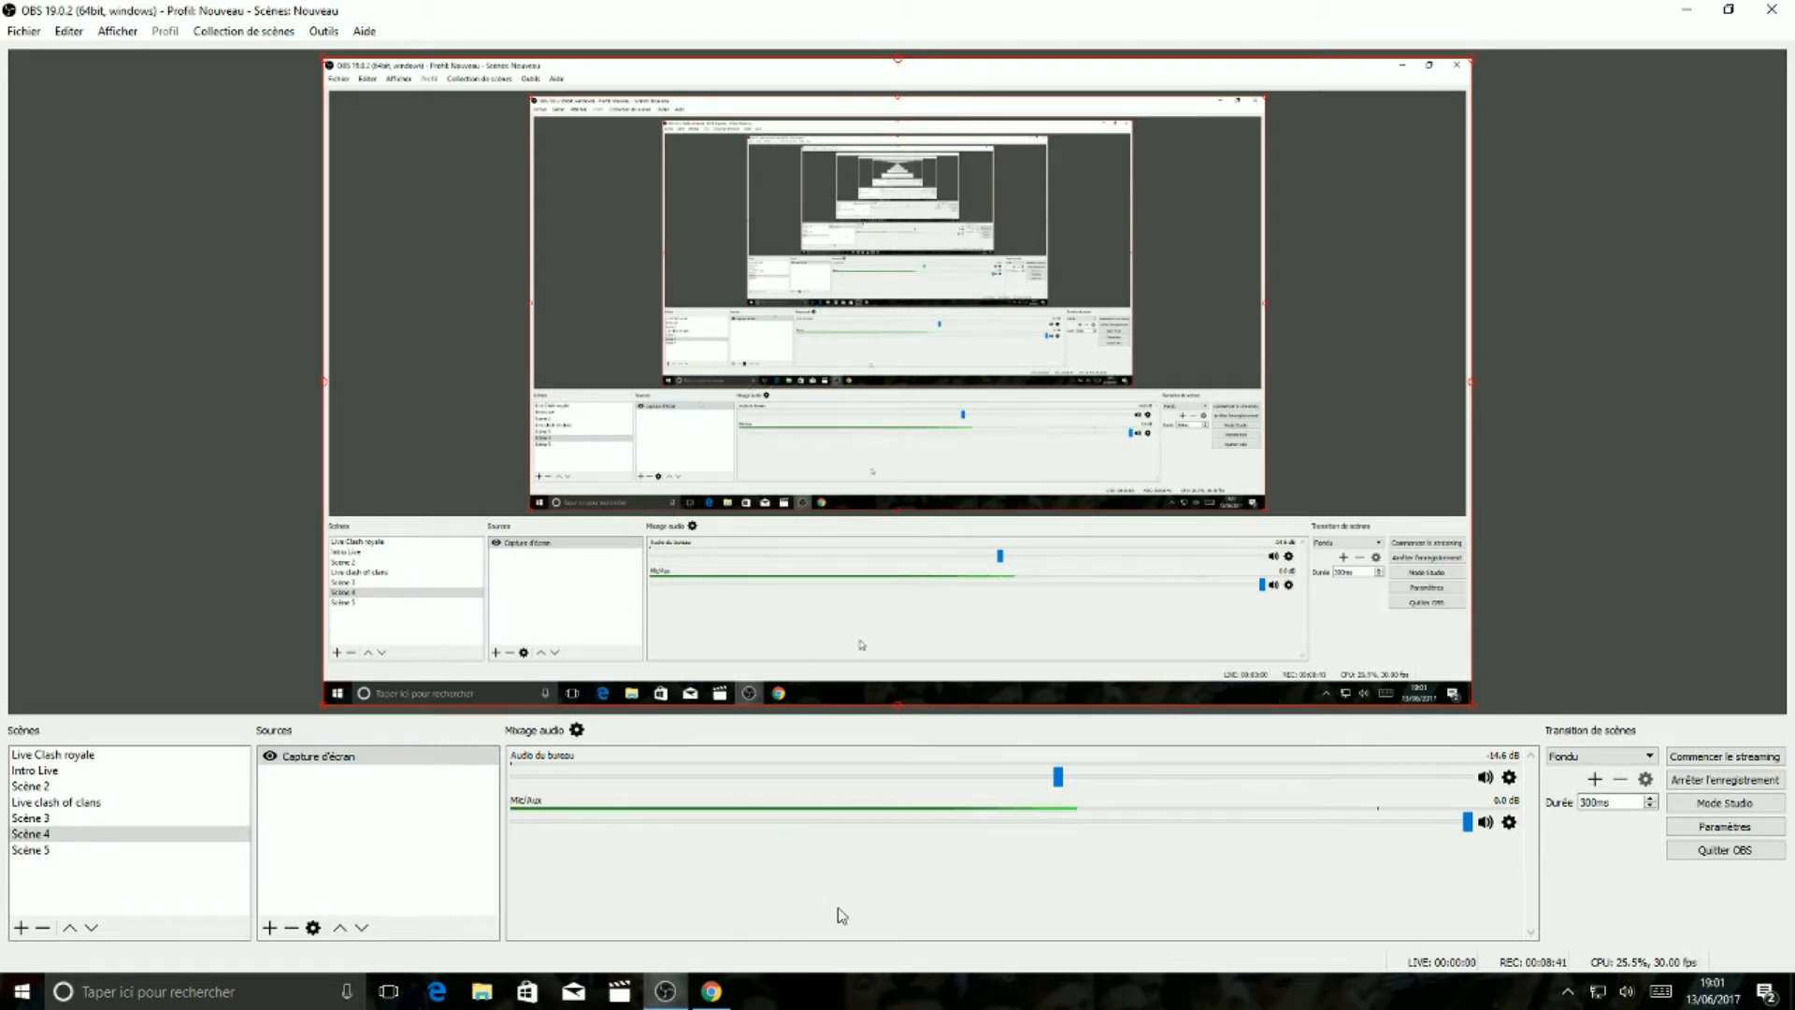
Switch the active scene to Scène 5.
{"action": "left_click", "coordinate": [185, 756]}
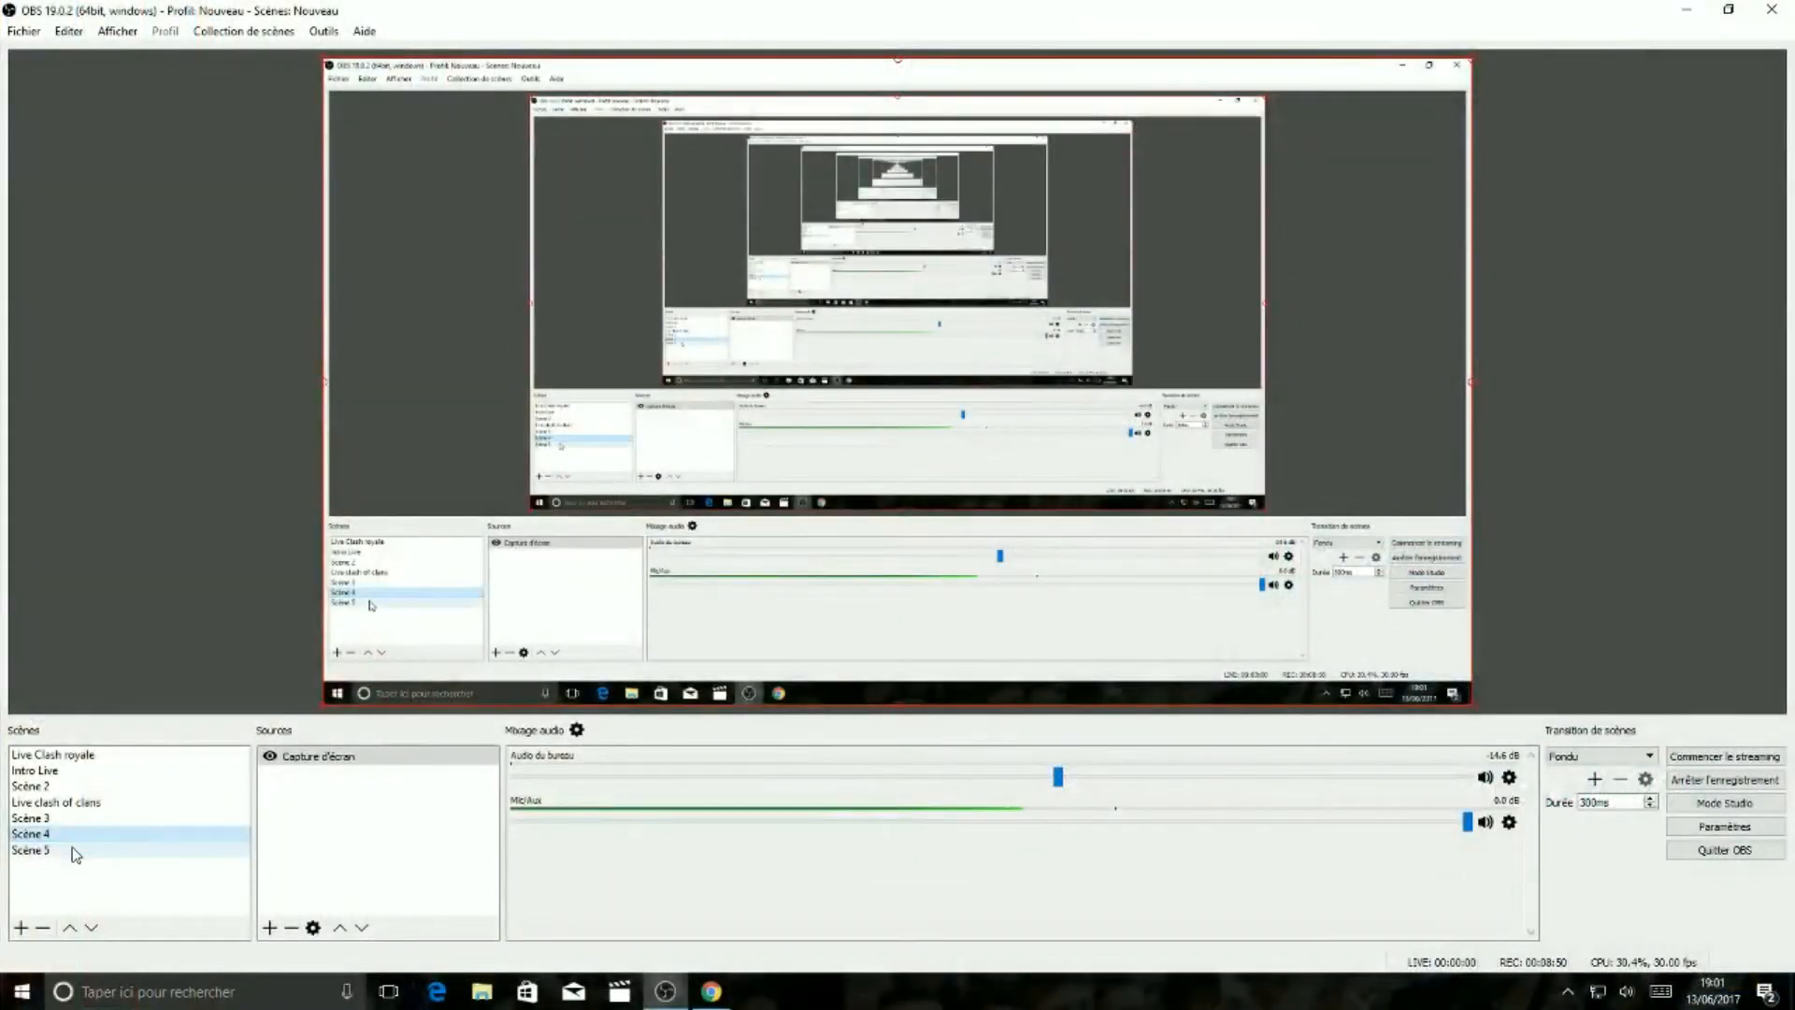
{"action": "left_click", "coordinate": [72, 849]}
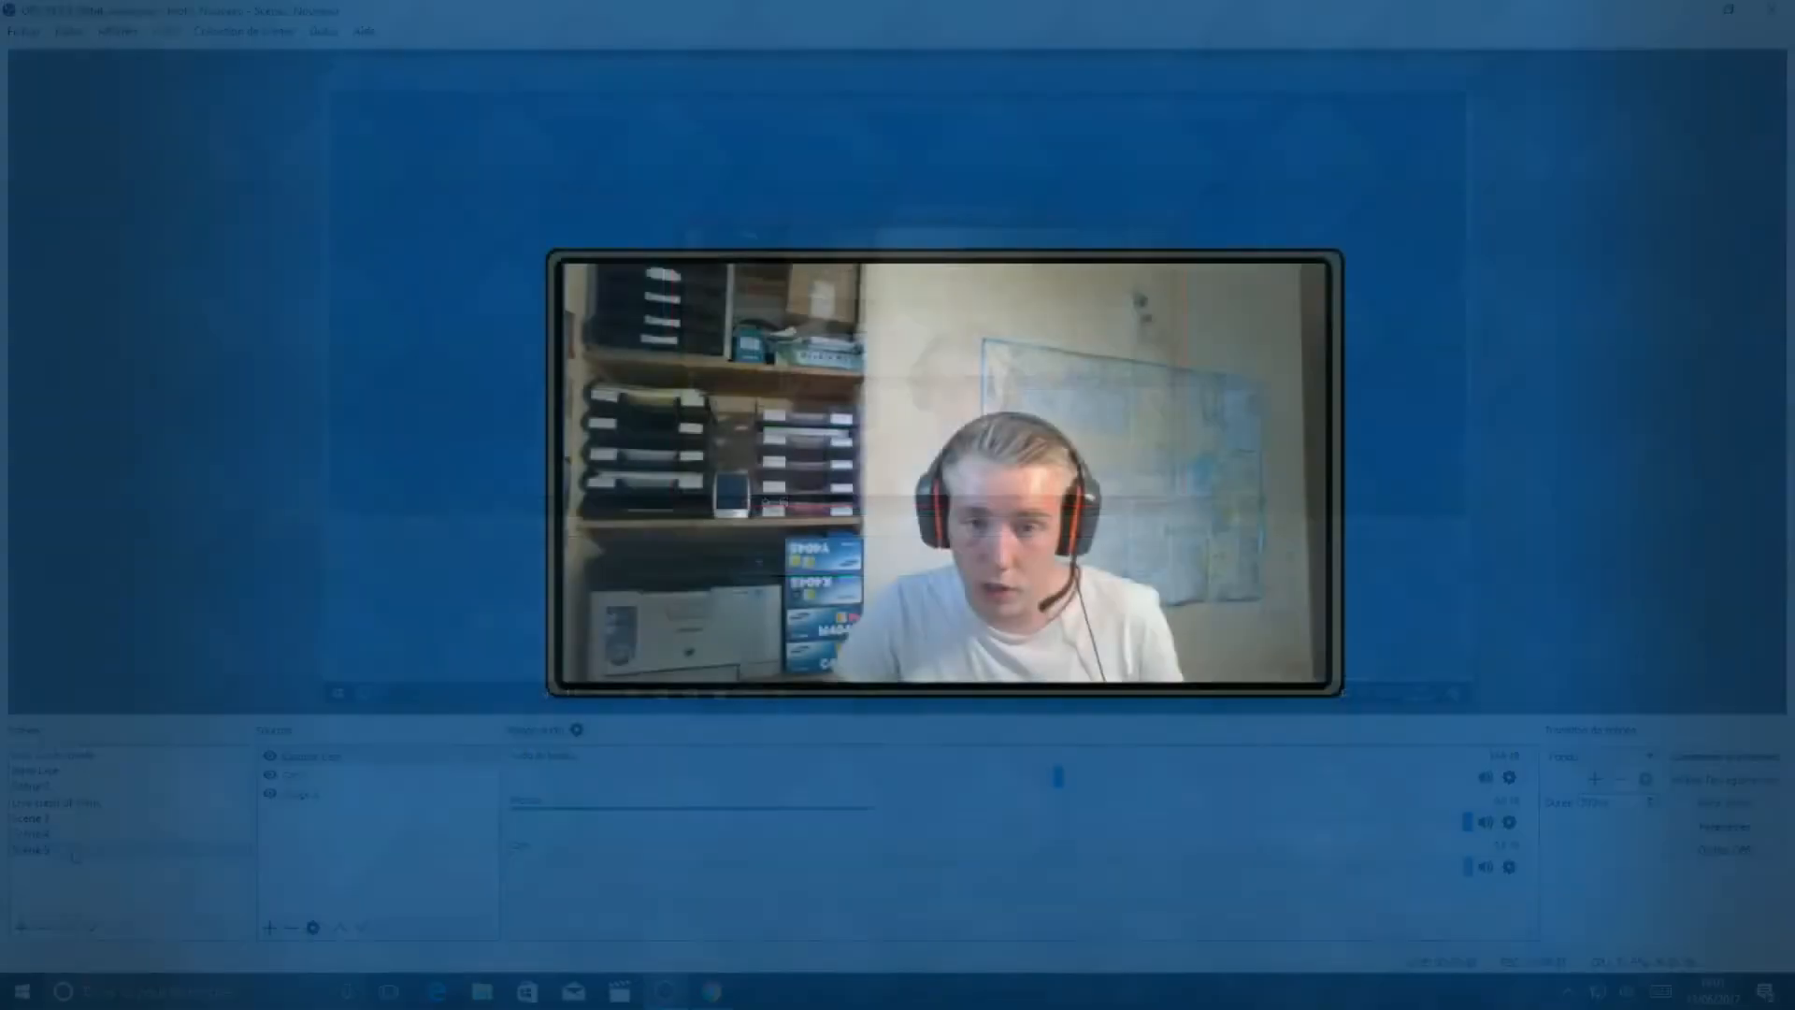